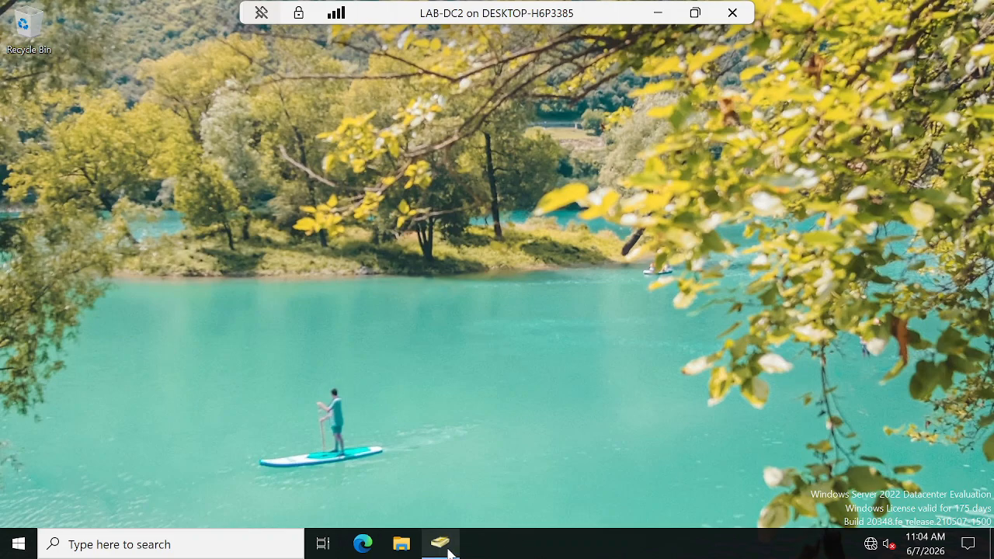
Step: In Active Directory Users and Computers, create an organizational unit named ACCOUNT directly under corp.local.com
{"action": "left_click", "coordinate": [448, 548]}
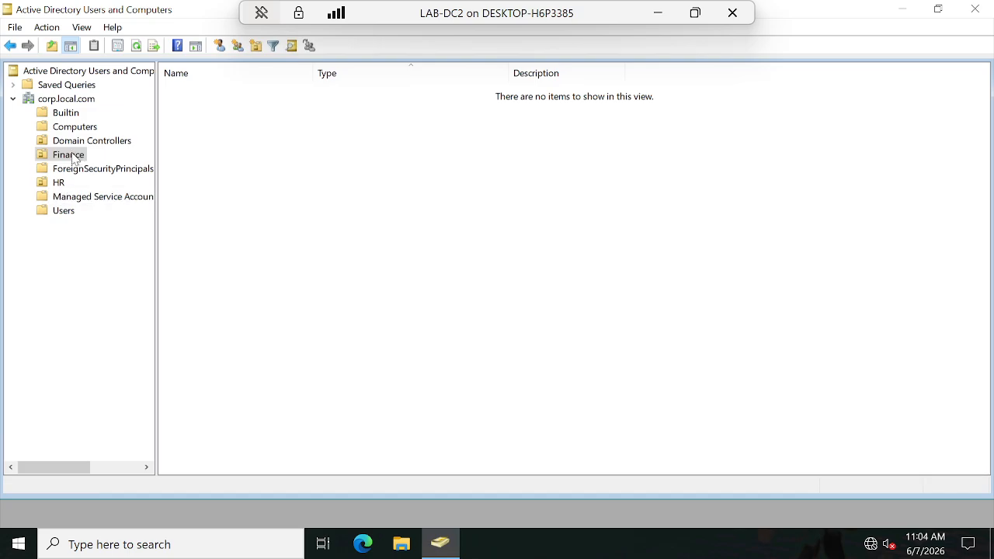
{"action": "left_click", "coordinate": [60, 184]}
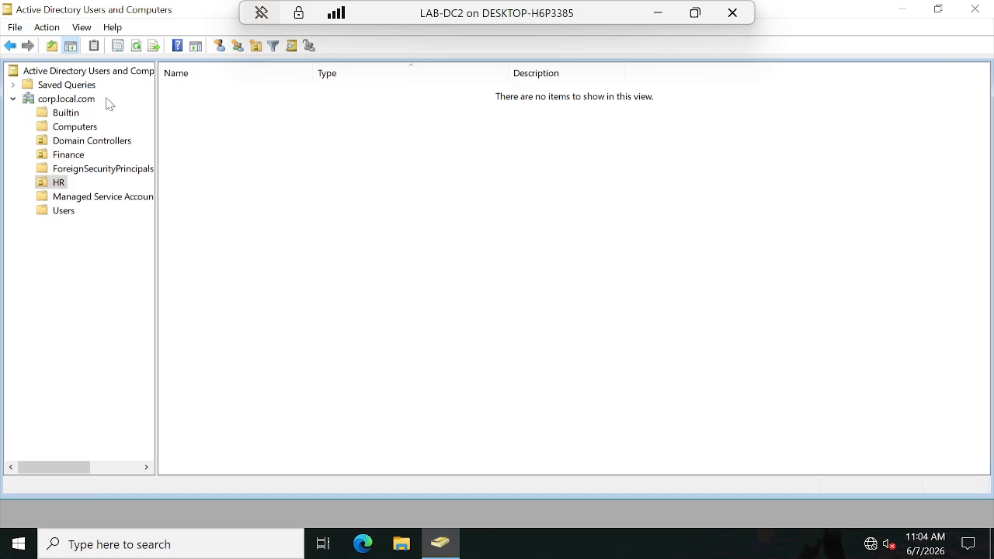
{"action": "right_click", "coordinate": [62, 105]}
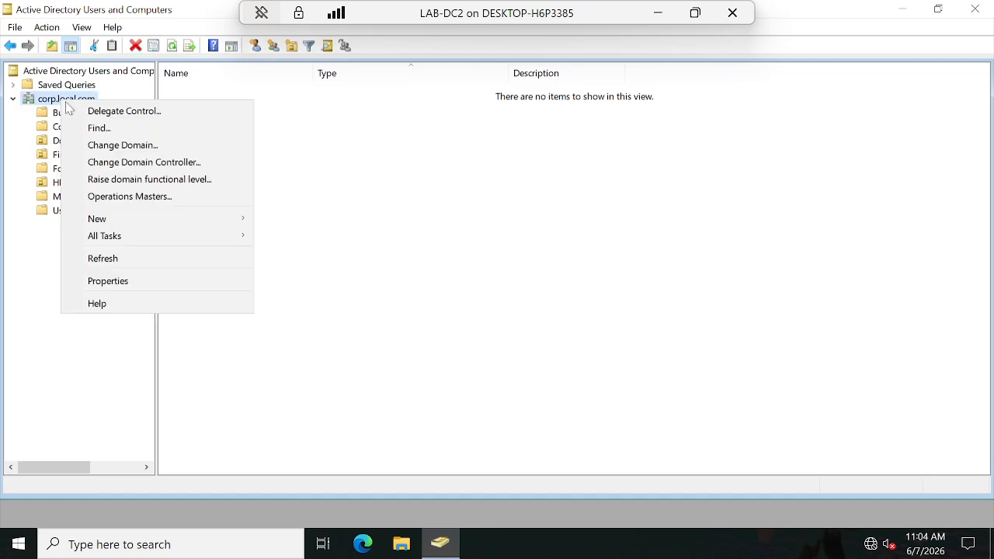
{"action": "mouse_move", "coordinate": [105, 223]}
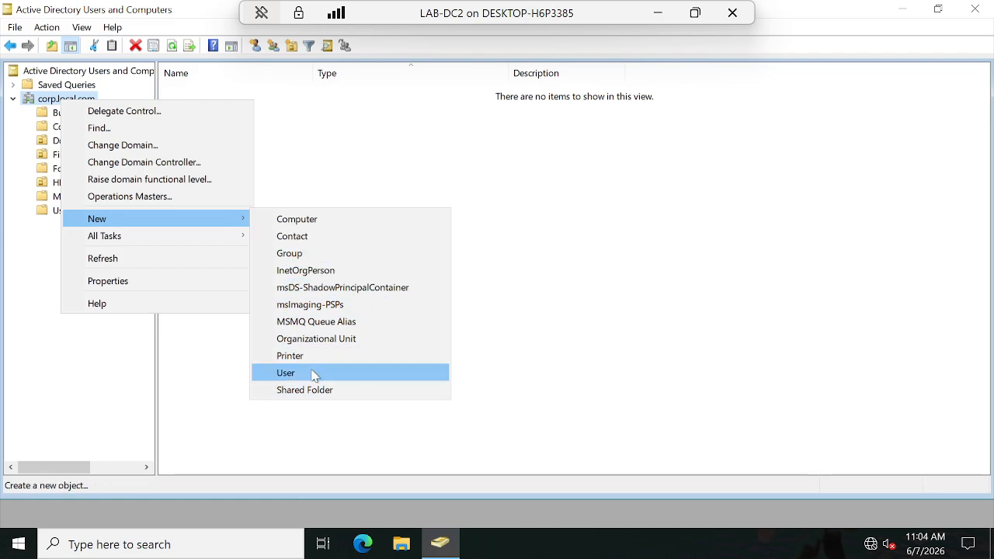
{"action": "left_click", "coordinate": [357, 343]}
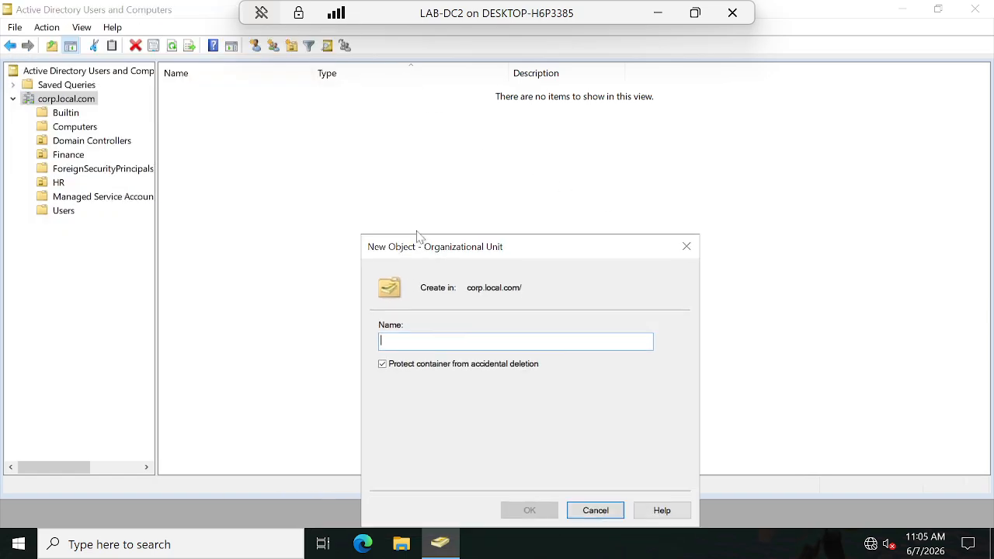
{"action": "left_click_drag", "start_coordinate": [418, 237], "coordinate": [363, 84]}
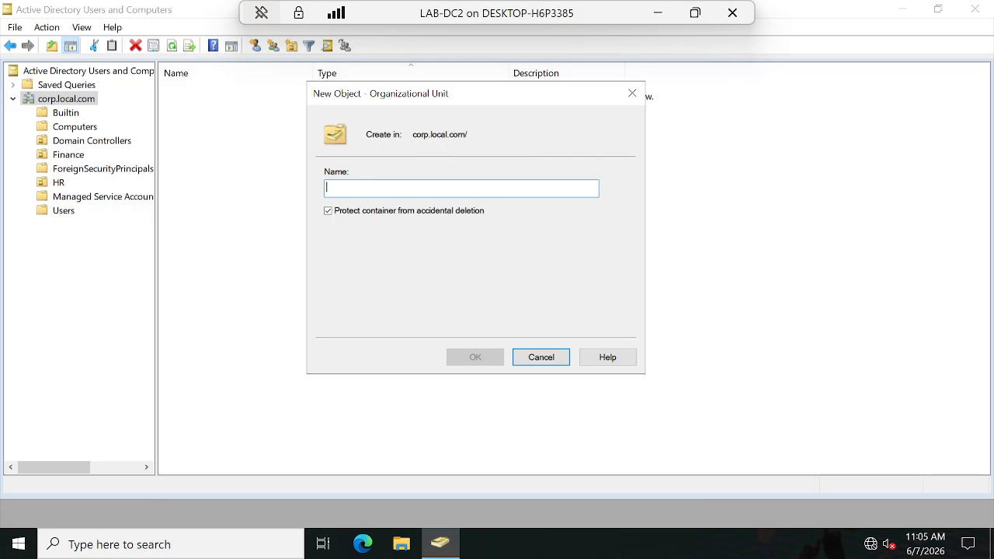
{"action": "type", "text": "ACC"}
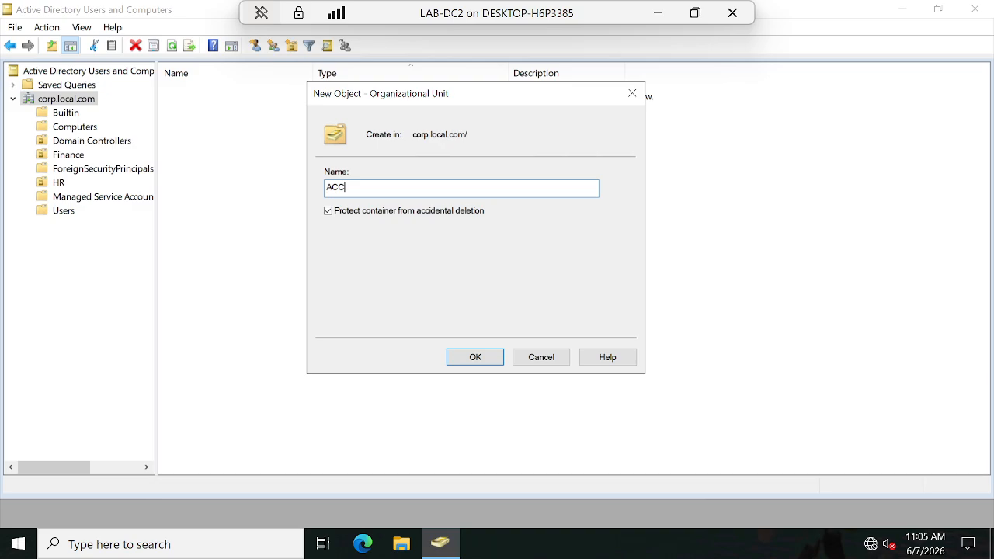
{"action": "type", "text": "OUNT"}
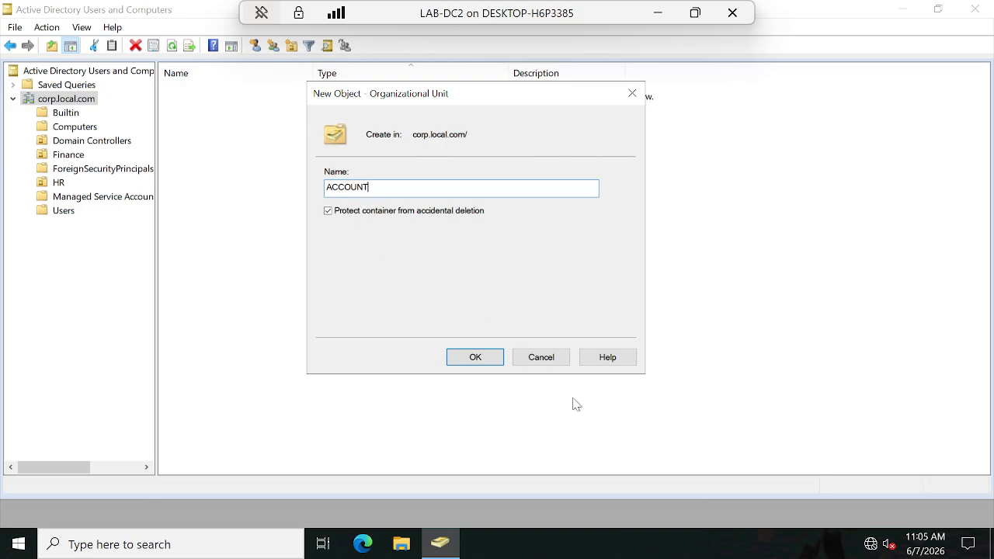
{"action": "left_click", "coordinate": [476, 359]}
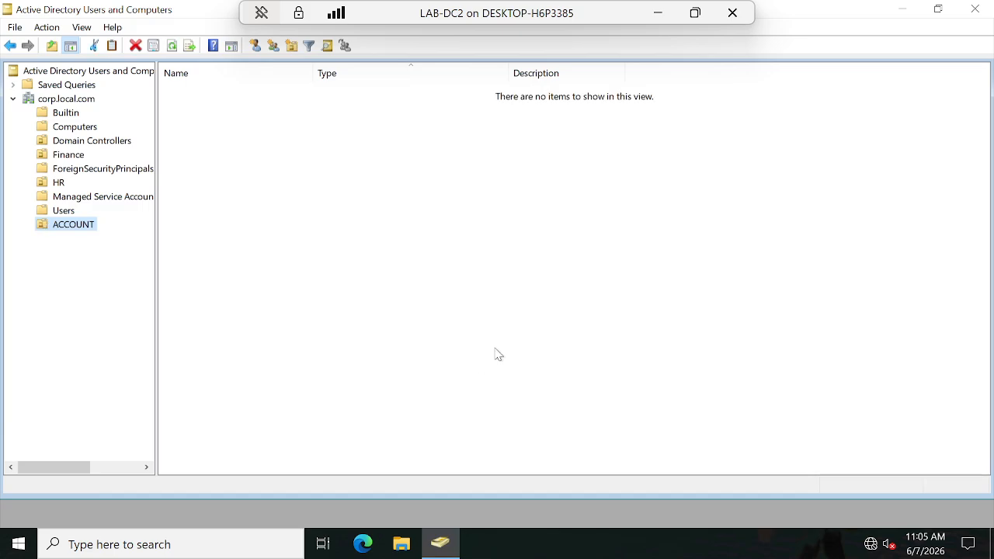
{"action": "left_click", "coordinate": [58, 184]}
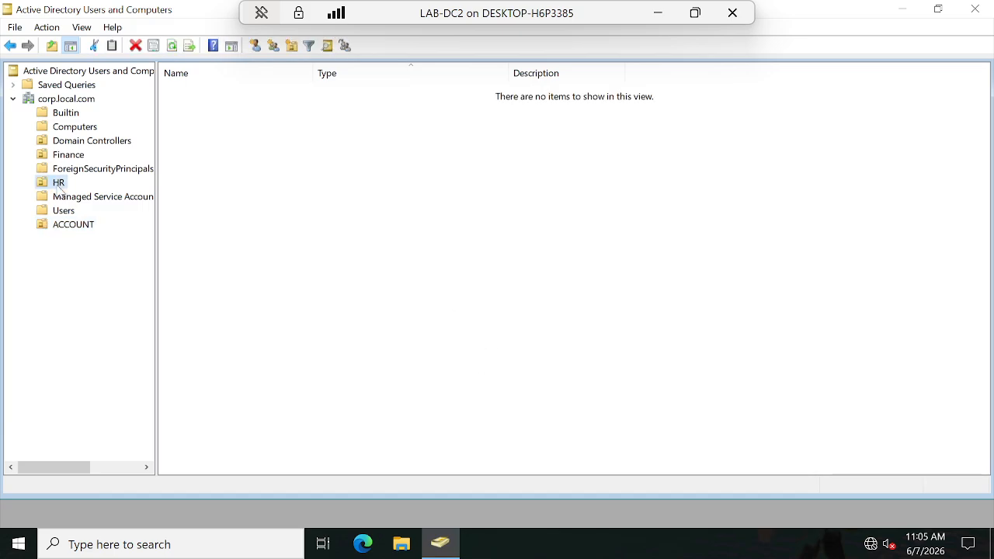
{"action": "left_click", "coordinate": [66, 227]}
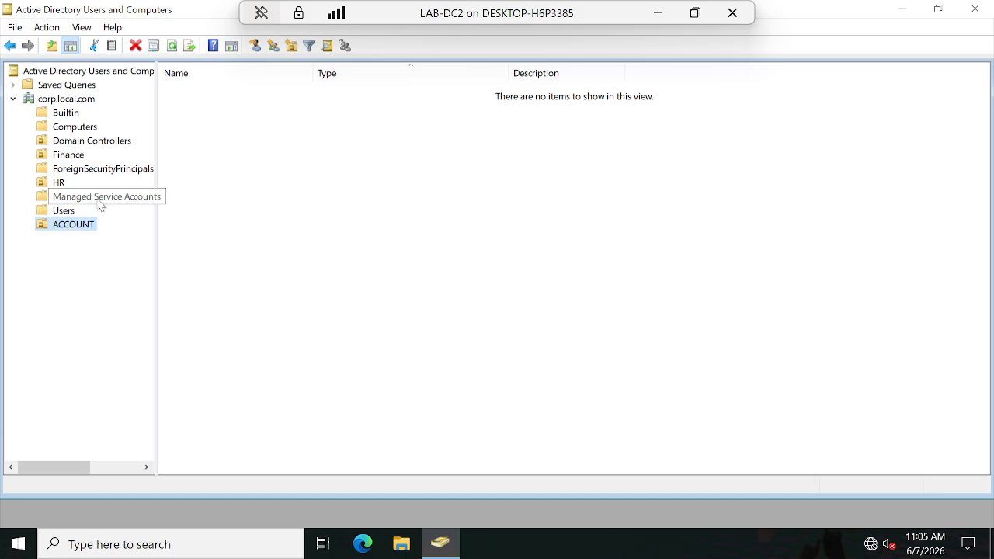
{"action": "left_click", "coordinate": [69, 156]}
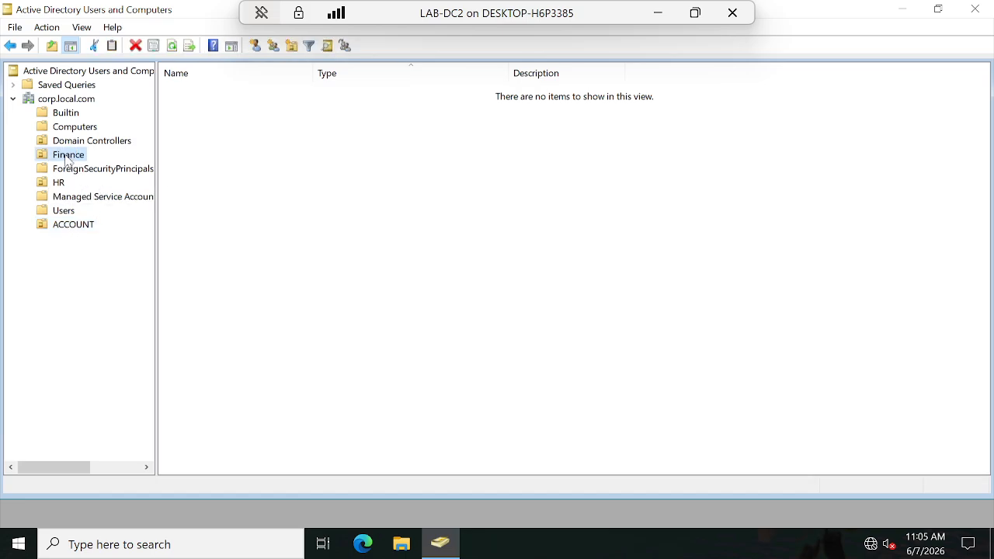
{"action": "right_click", "coordinate": [68, 158]}
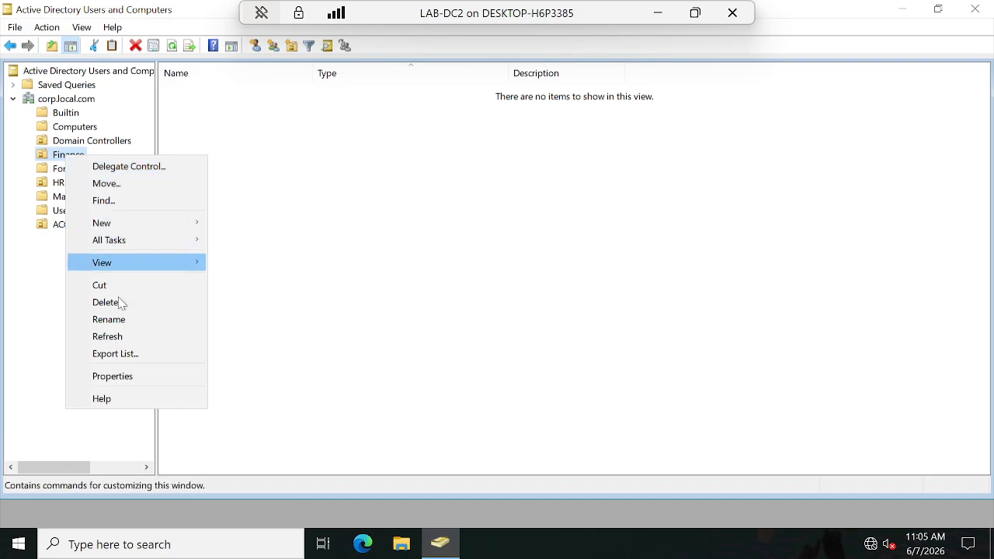
{"action": "left_click", "coordinate": [120, 379]}
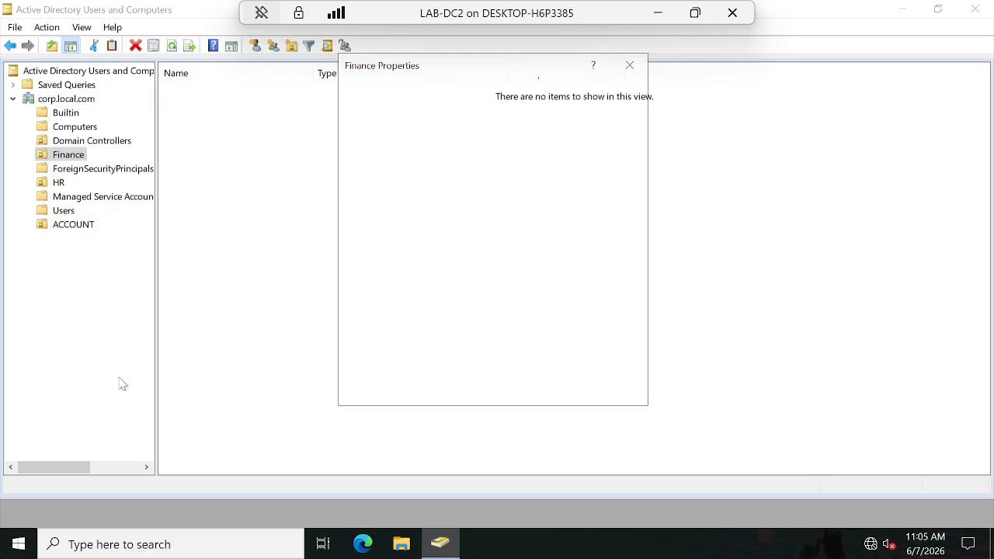
{"action": "left_click", "coordinate": [629, 65]}
Step: Rename the Finance organizational unit as FINANCE in capital letters
{"action": "right_click", "coordinate": [68, 158]}
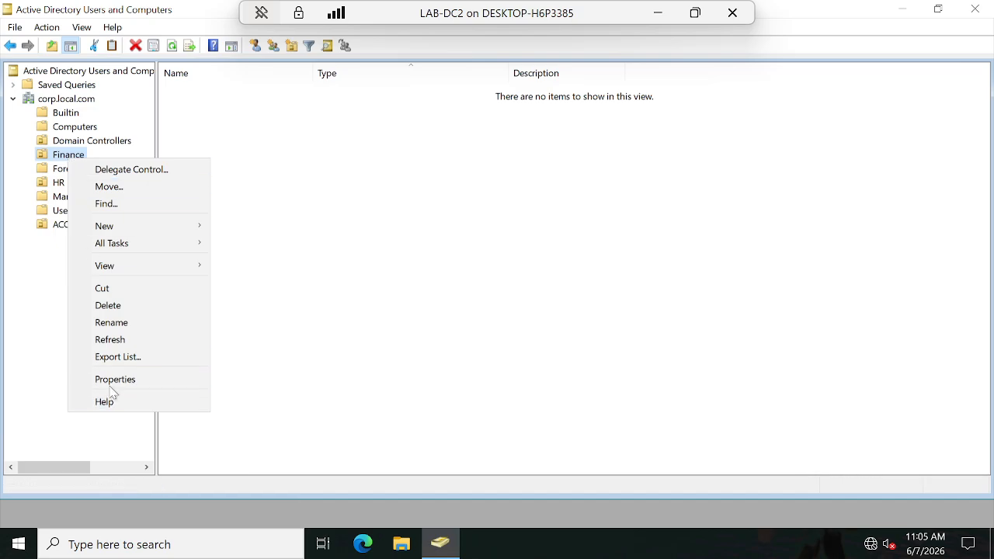
{"action": "left_click", "coordinate": [133, 322]}
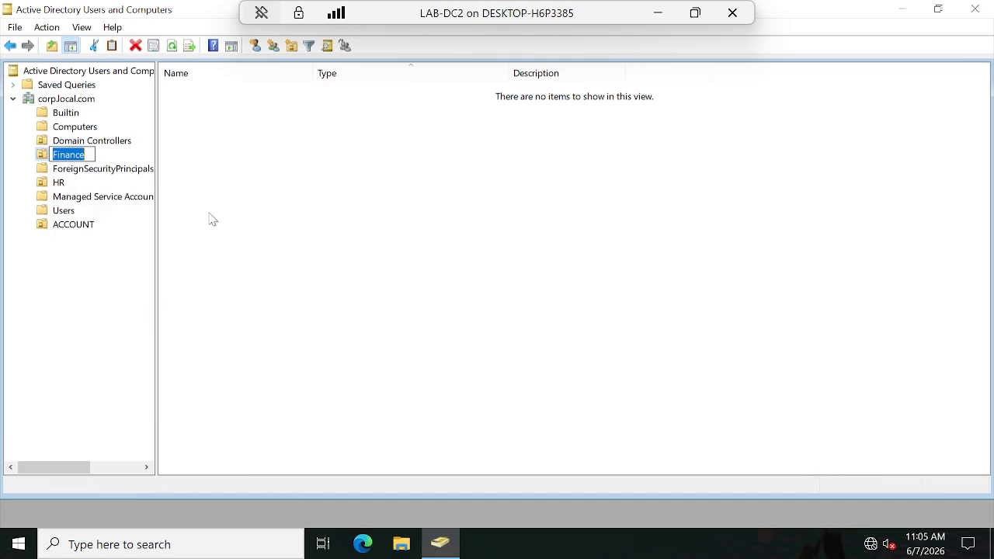
{"action": "type", "text": "FINAN"}
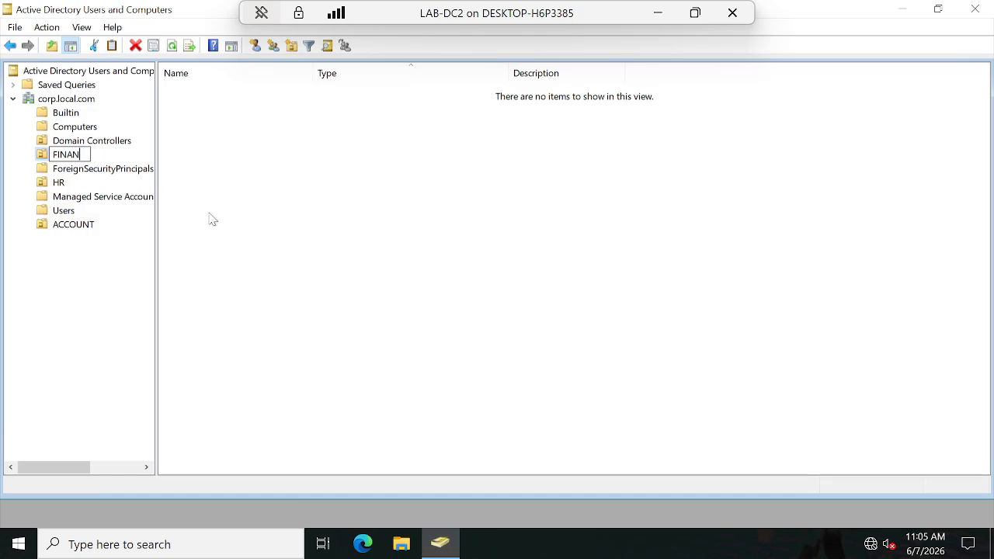
{"action": "type", "text": "CE"}
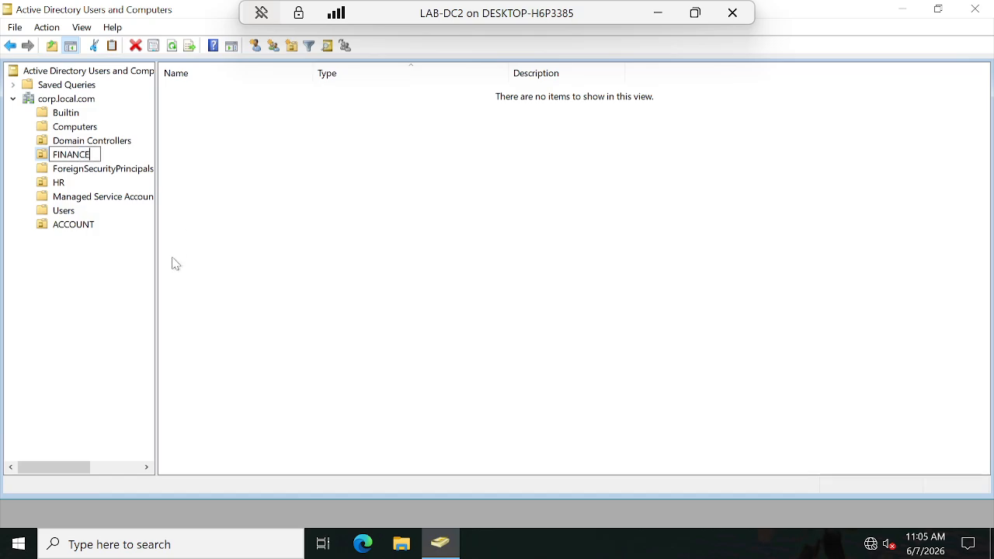
{"action": "key", "text": "Return"}
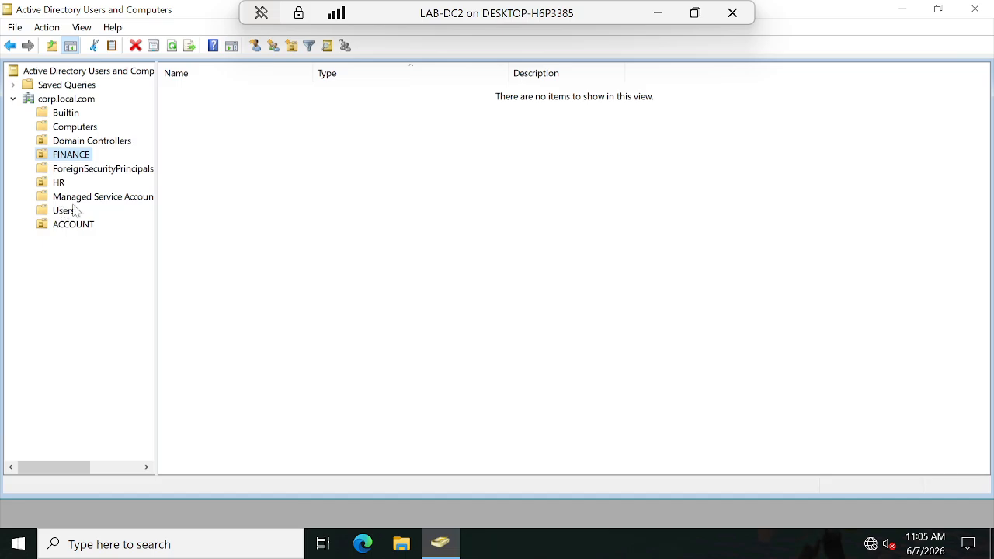
Step: Start a new user in the FINANCE organizational unit with first name FNuser1 and logon name fnuser1 at corp.local.com
{"action": "left_click", "coordinate": [66, 155]}
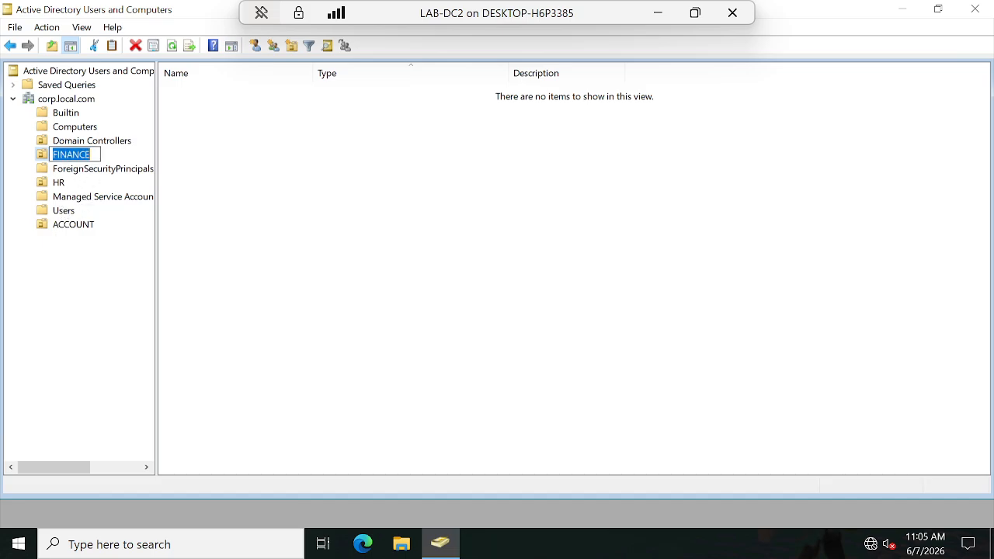
{"action": "key", "text": "Escape"}
{"action": "right_click", "coordinate": [81, 159]}
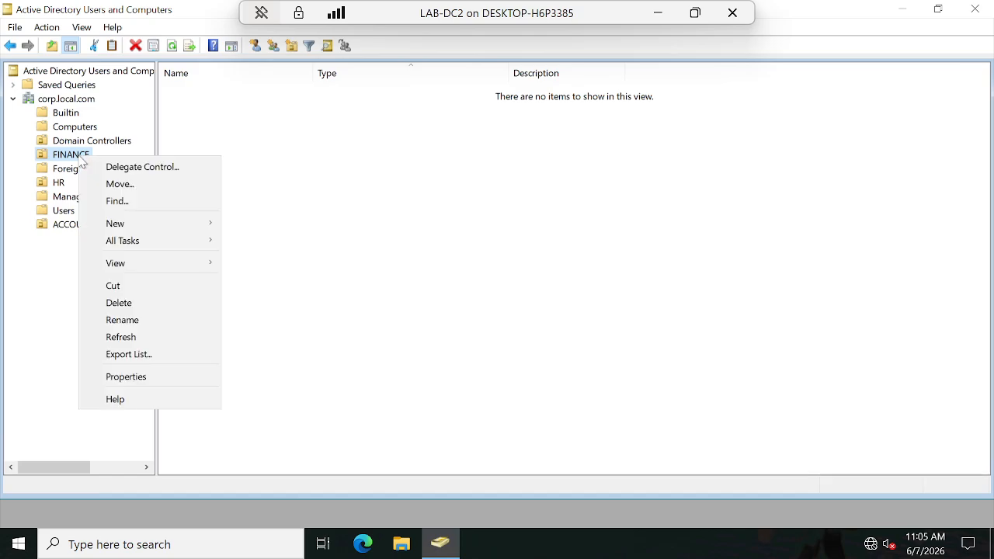
{"action": "mouse_move", "coordinate": [132, 223]}
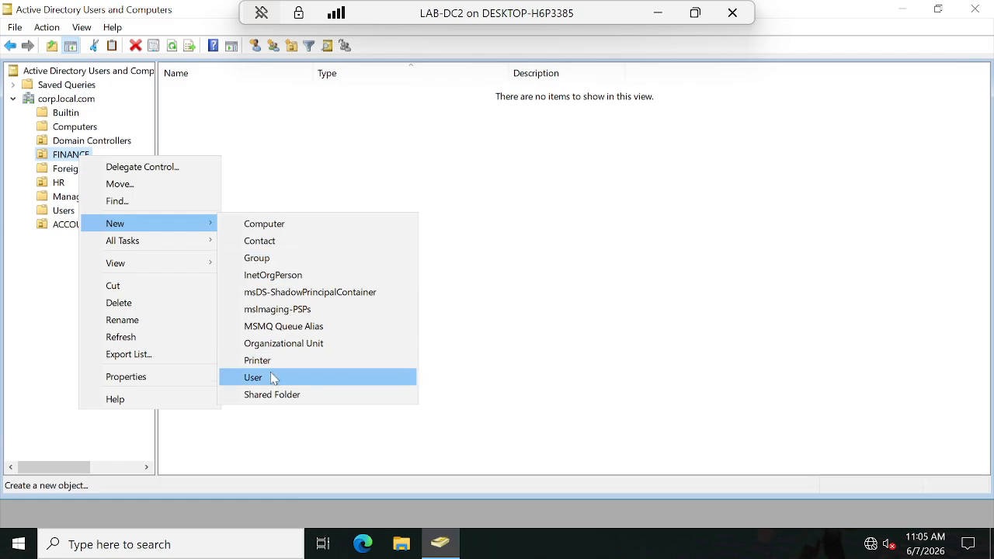
{"action": "left_click", "coordinate": [259, 378]}
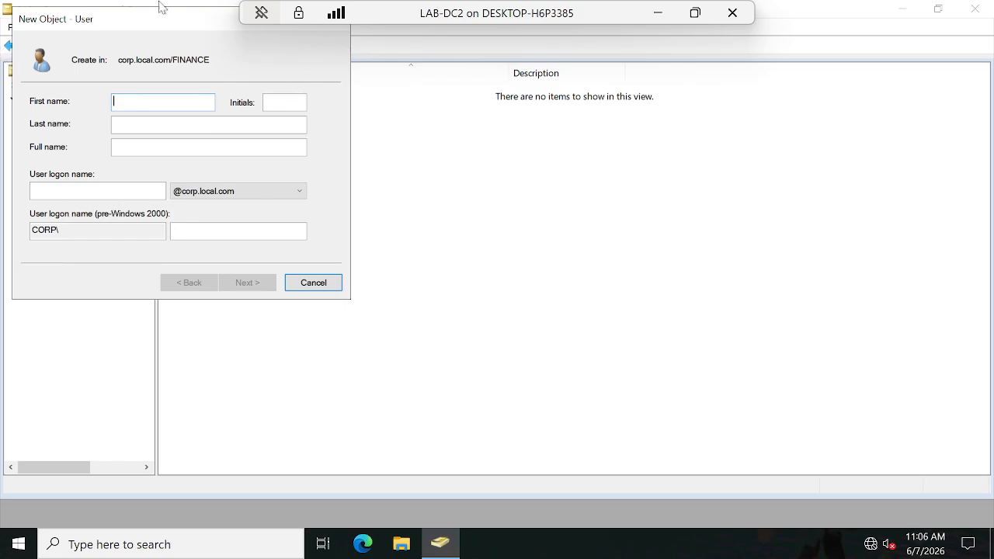
{"action": "left_click_drag", "start_coordinate": [145, 24], "coordinate": [477, 147]}
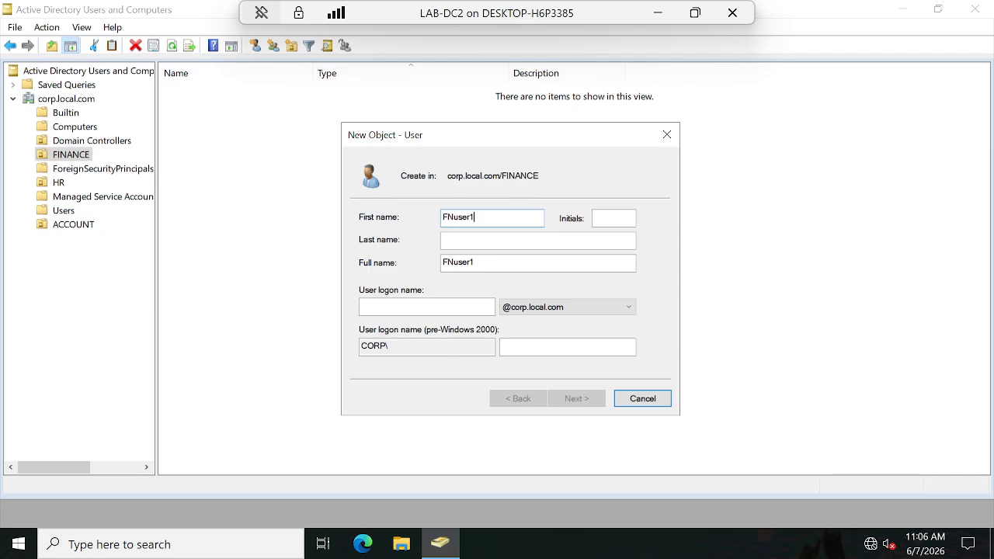
{"action": "left_click", "coordinate": [453, 307]}
{"action": "type", "text": "fnuser1"}
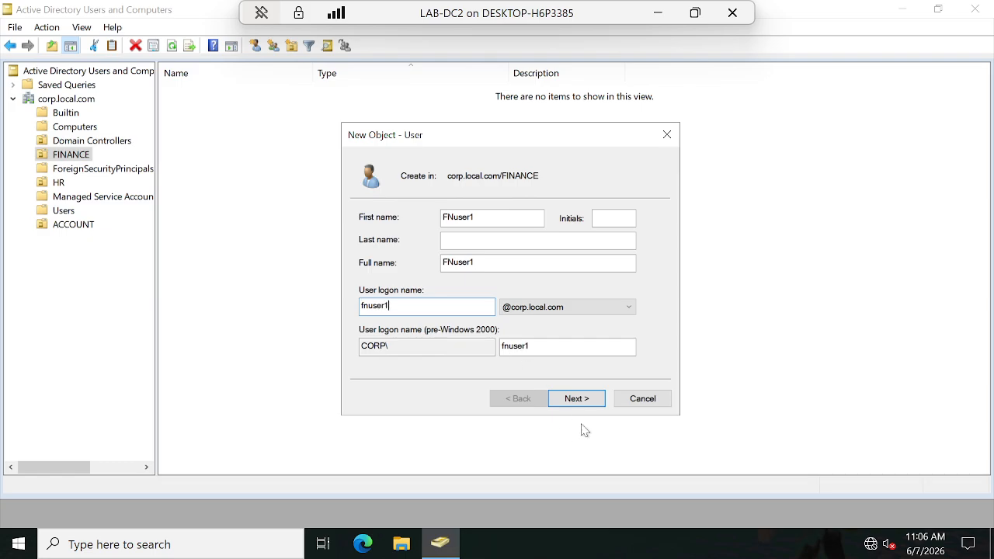
{"action": "left_click", "coordinate": [575, 399]}
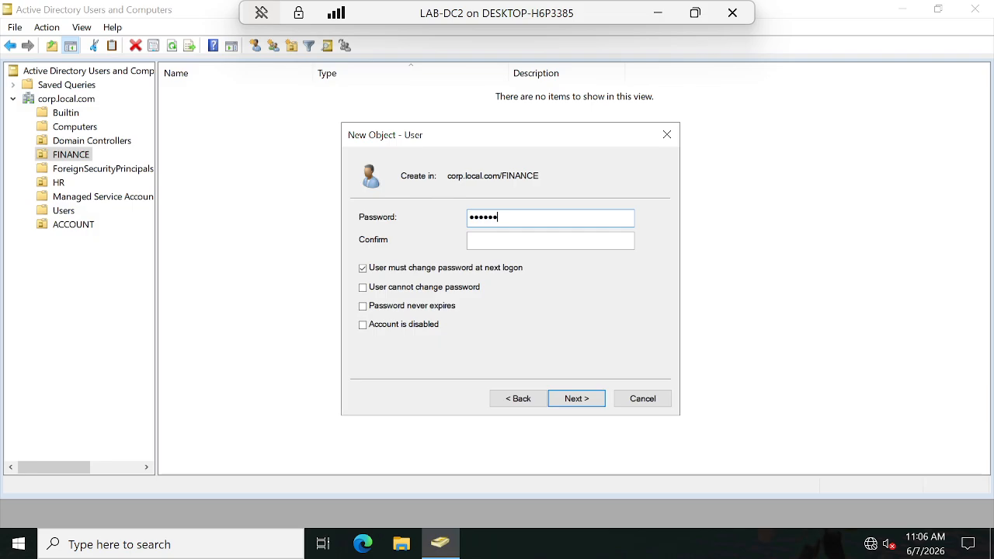
Step: Enter and confirm the account password, drop the change-at-next-logon requirement, set it as unchangeable by the user and never expiring, and create the user
{"action": "left_click", "coordinate": [501, 246]}
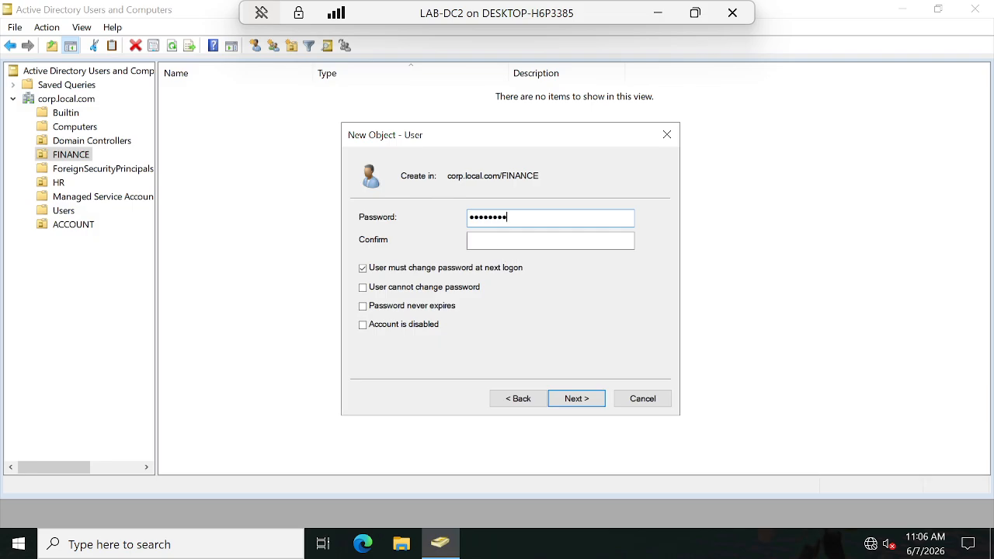
{"action": "type", "text": "P"}
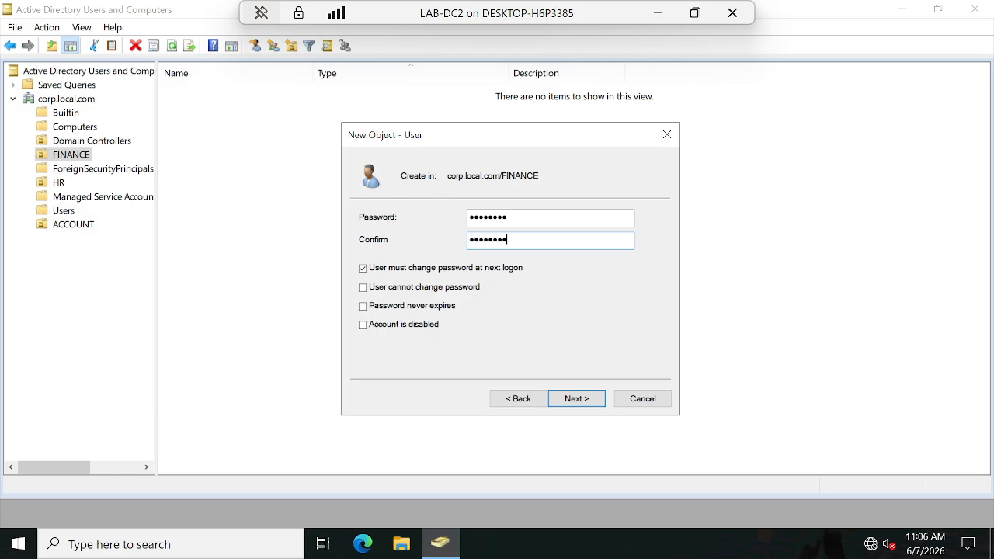
{"action": "left_click", "coordinate": [364, 268]}
{"action": "left_click", "coordinate": [363, 288]}
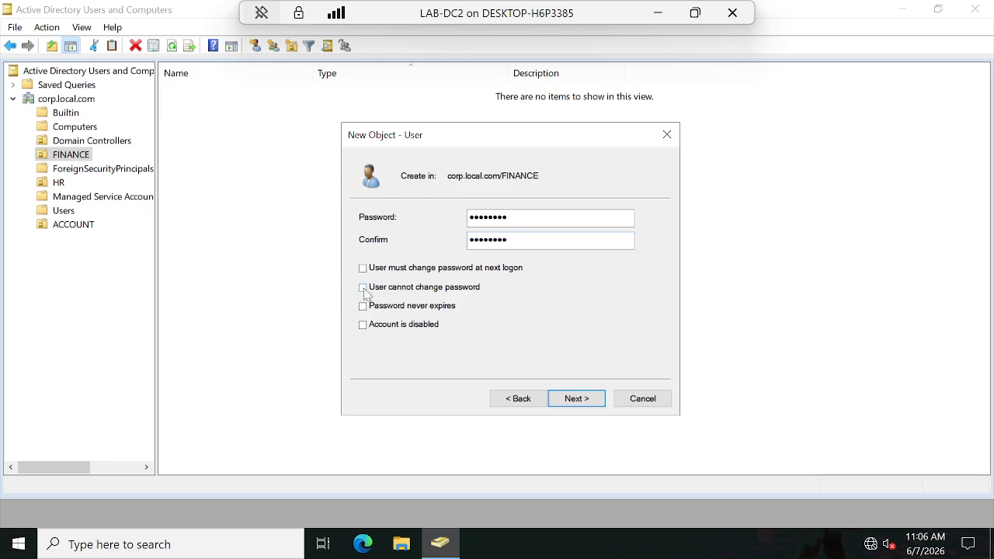
{"action": "left_click", "coordinate": [363, 307]}
{"action": "left_click", "coordinate": [596, 404]}
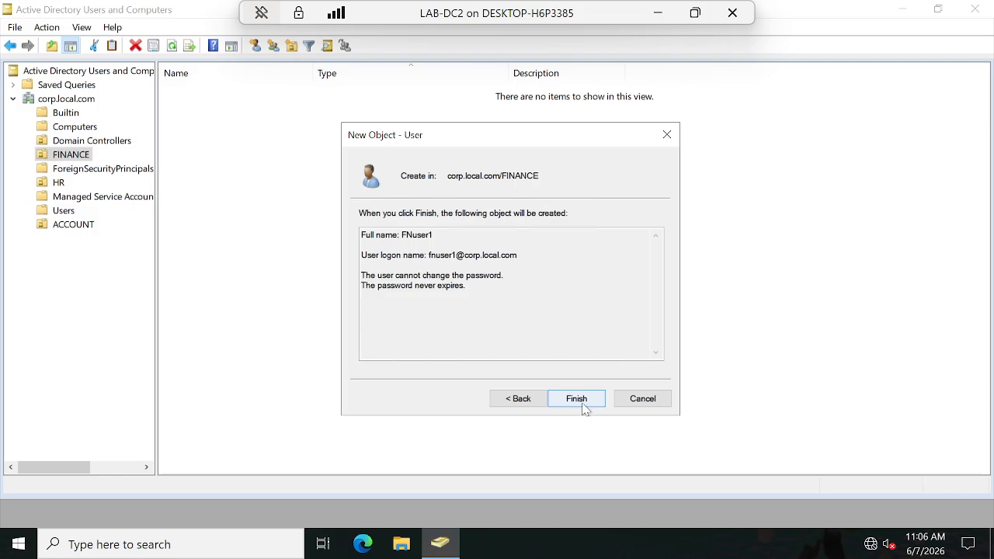
{"action": "left_click", "coordinate": [573, 403]}
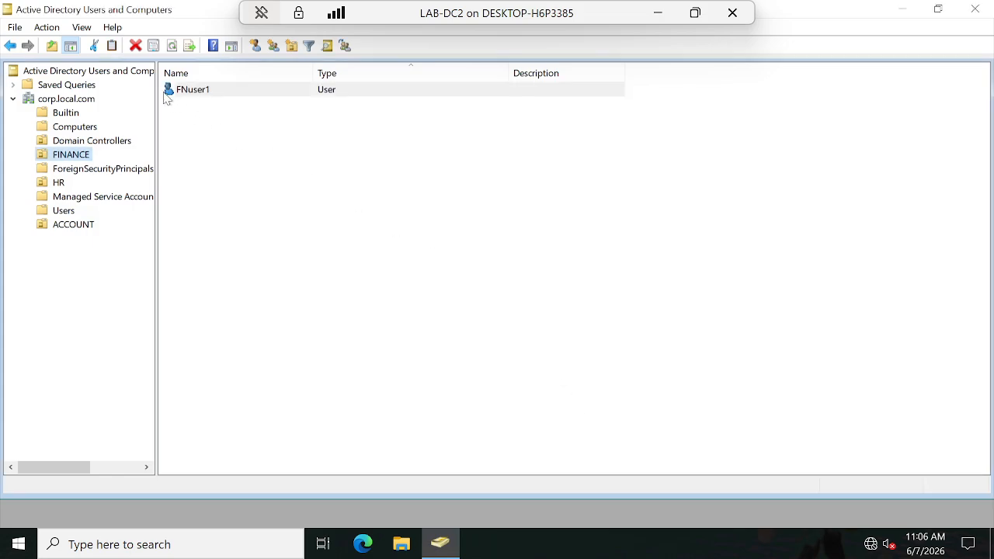
Step: Start a new user in the FINANCE organizational unit with first name FNuser2 and logon name FNuser2 at corp.local.com
{"action": "right_click", "coordinate": [84, 159]}
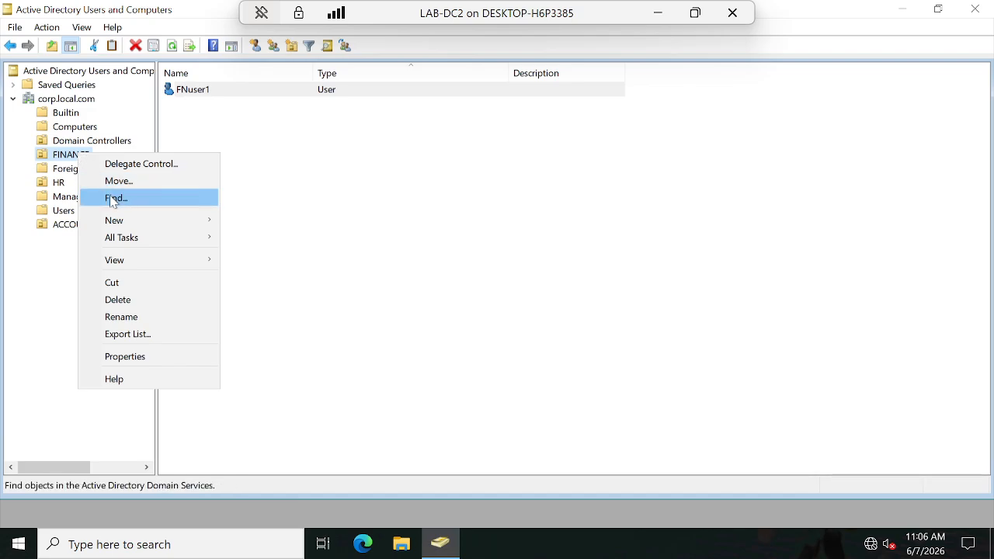
{"action": "mouse_move", "coordinate": [129, 224]}
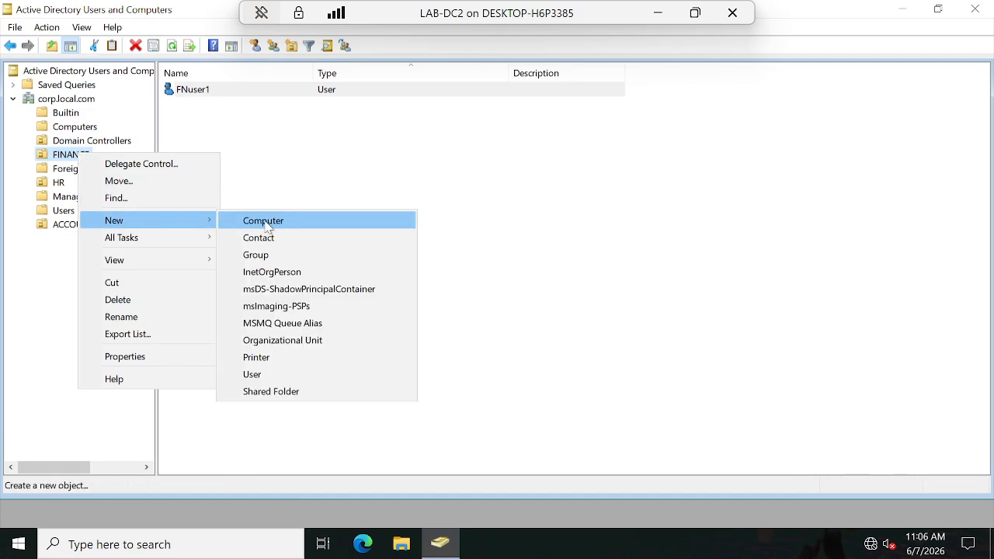
{"action": "left_click", "coordinate": [258, 375]}
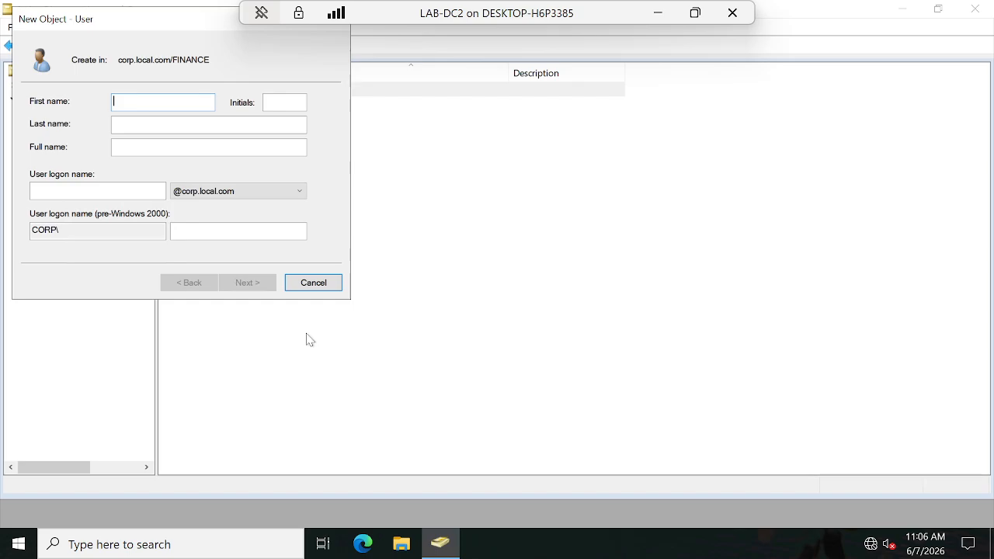
{"action": "type", "text": "FNuser2"}
{"action": "left_click", "coordinate": [77, 190]}
{"action": "type", "text": "F"}
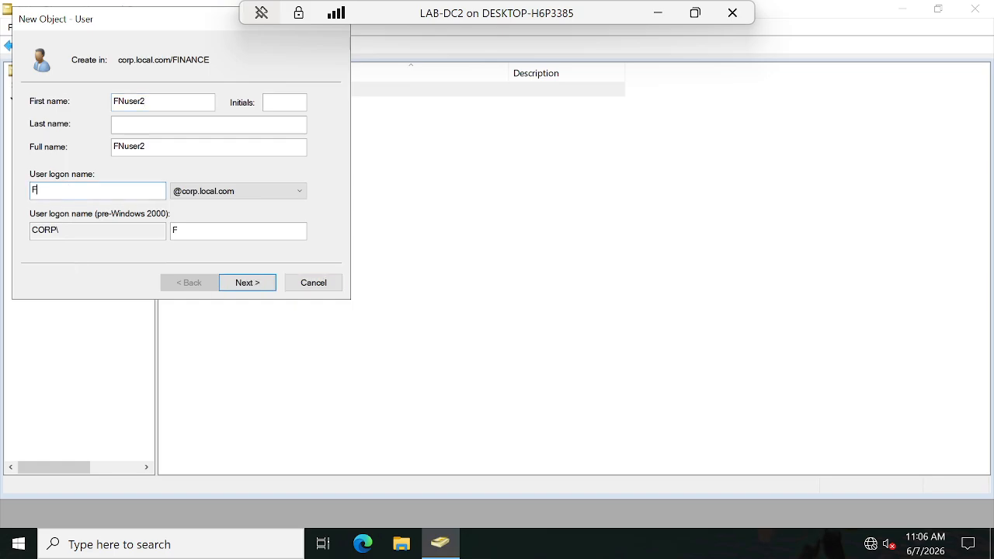
{"action": "type", "text": "Nuser2"}
{"action": "left_click", "coordinate": [255, 284]}
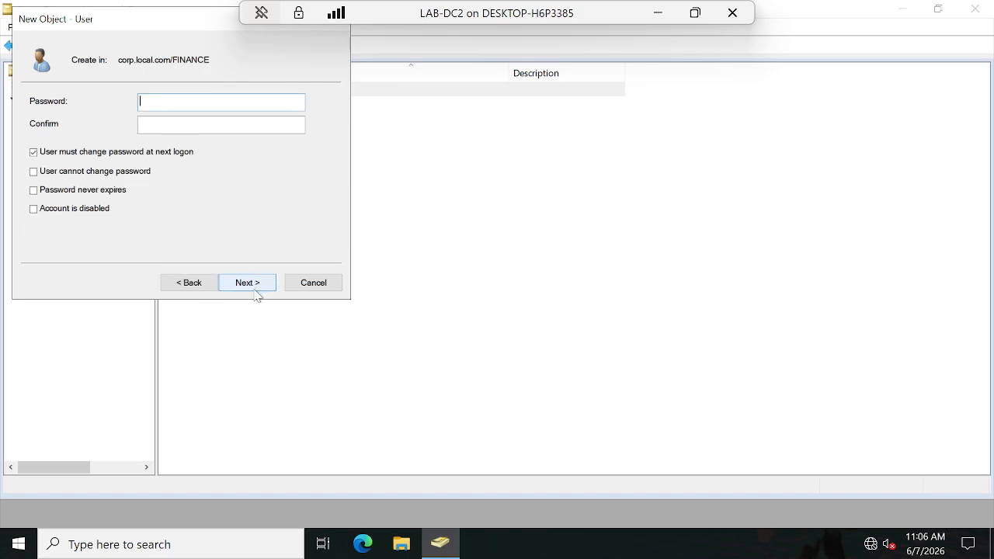
Step: Enter and confirm FNuser2's password, drop the change-at-next-logon requirement, set it as unchangeable by the user and never expiring, and create the account
{"action": "type", "text": "P@"}
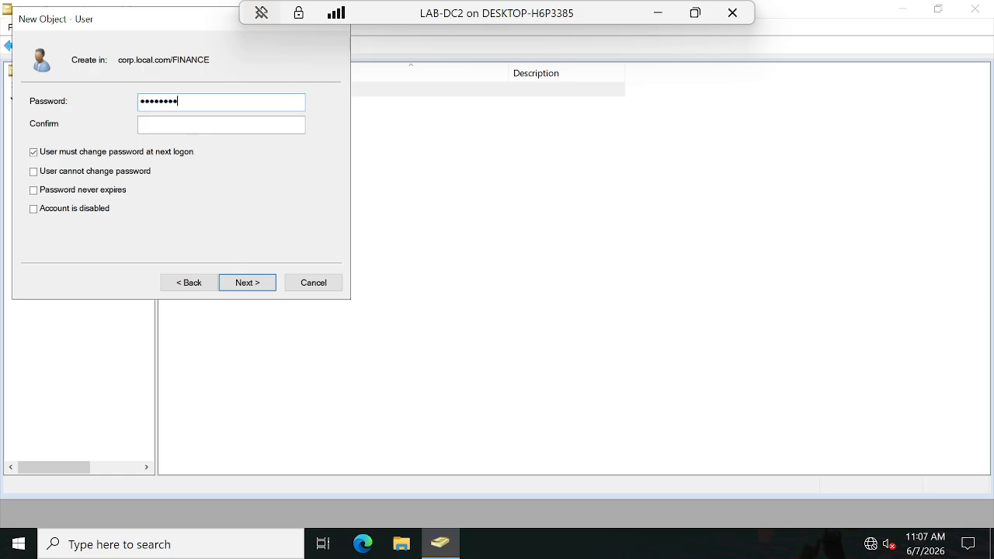
{"action": "key", "text": "Tab"}
{"action": "type", "text": "P@ss"}
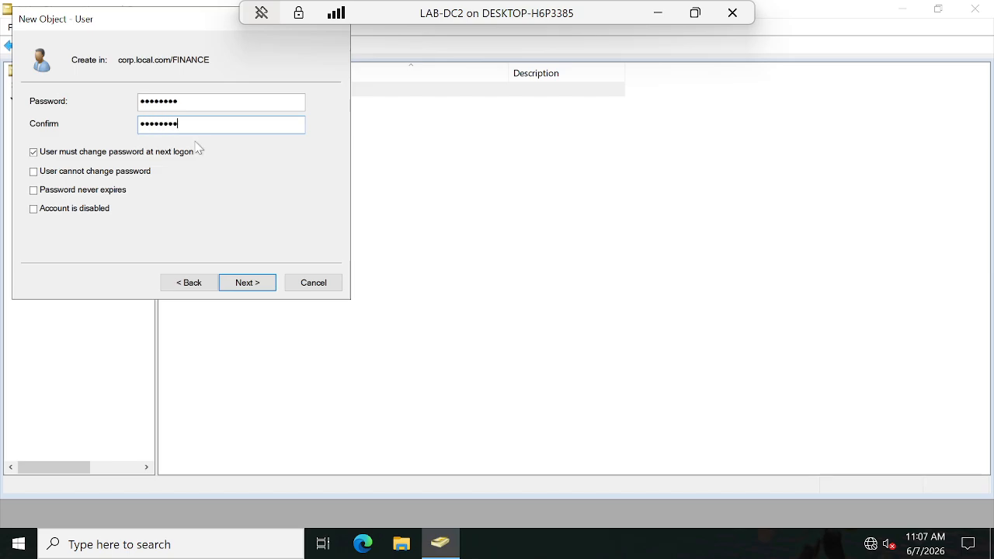
{"action": "left_click", "coordinate": [34, 152]}
{"action": "left_click", "coordinate": [34, 171]}
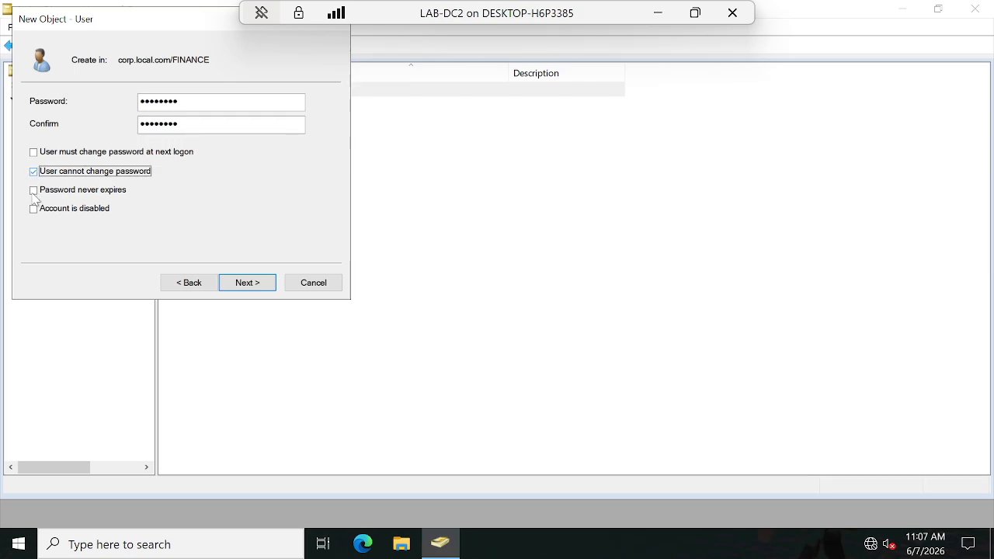
{"action": "left_click", "coordinate": [34, 190]}
{"action": "left_click", "coordinate": [256, 285]}
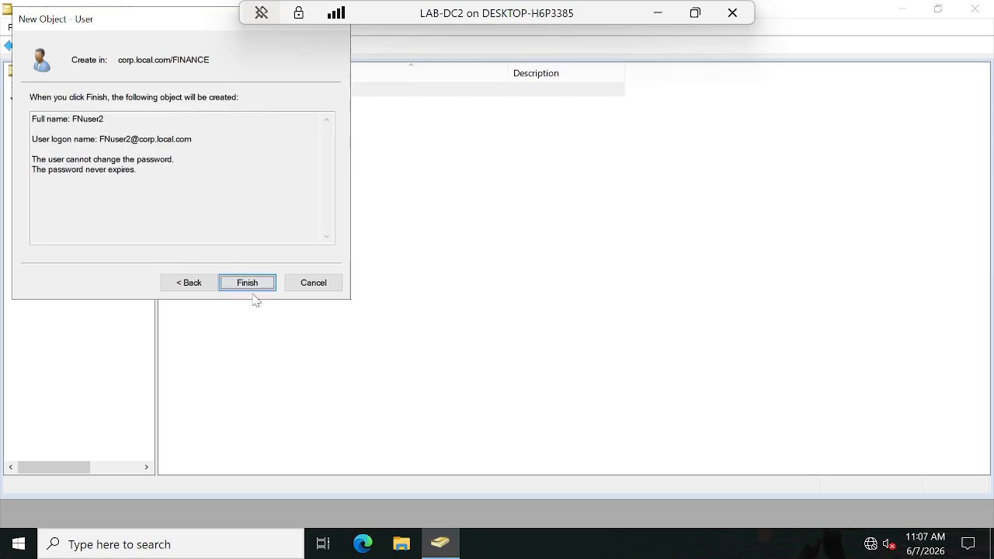
{"action": "left_click", "coordinate": [254, 287]}
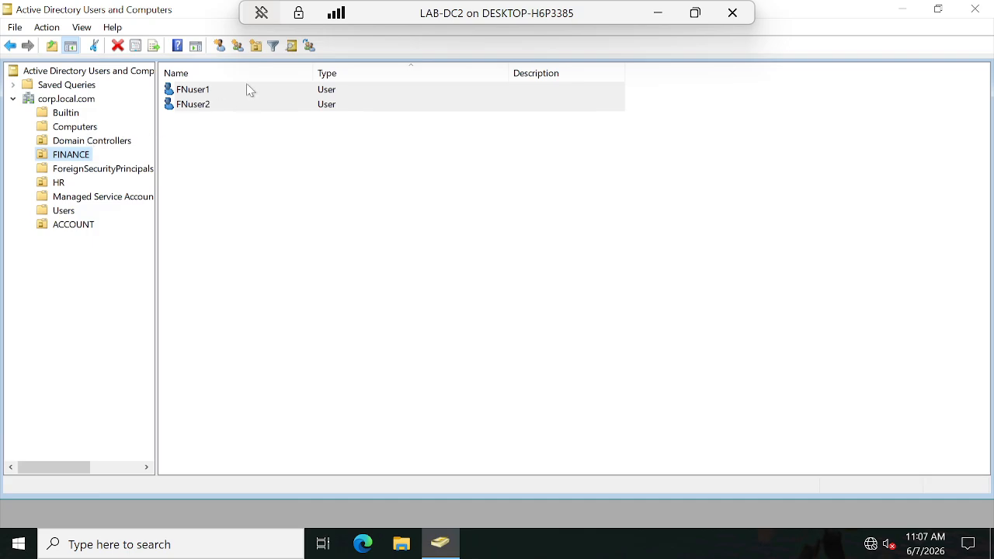
Step: Start a new user in the HR organizational unit with first name HRuser1 and logon name HRUser1 at corp.local.com
{"action": "left_click", "coordinate": [59, 183]}
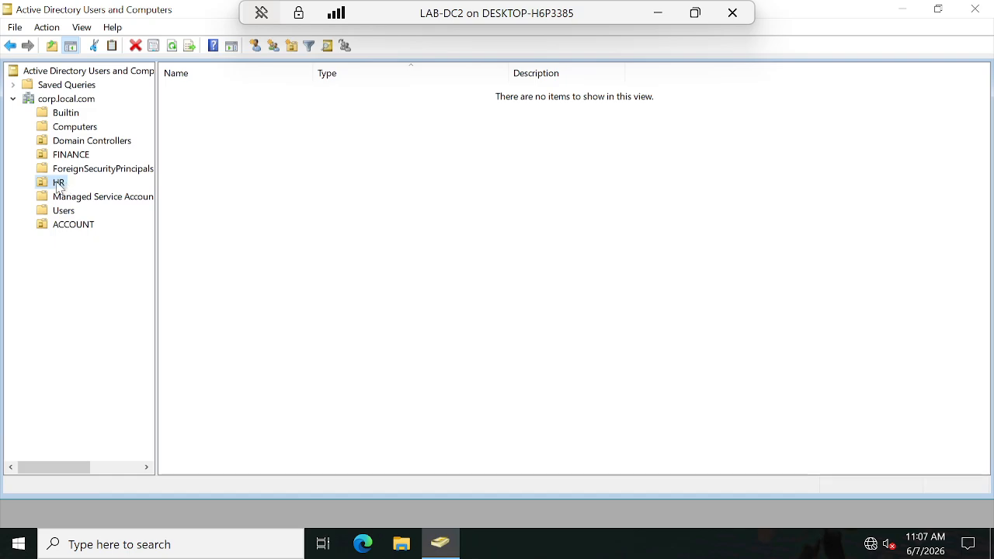
{"action": "right_click", "coordinate": [59, 184]}
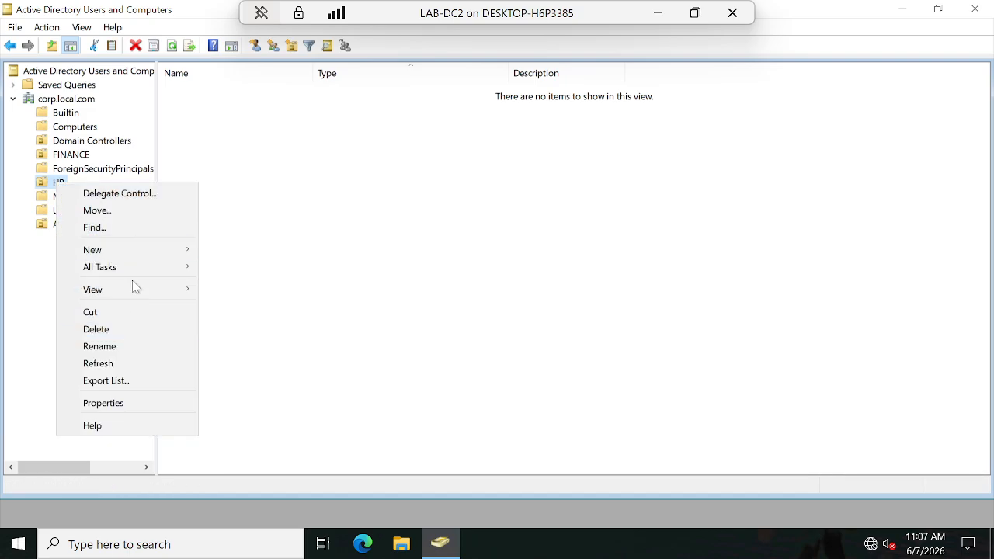
{"action": "mouse_move", "coordinate": [137, 251]}
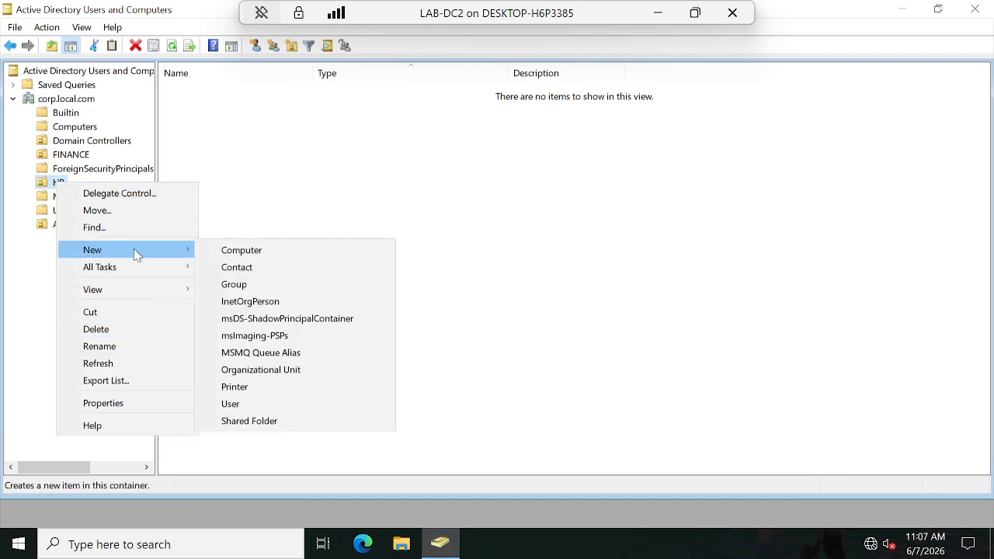
{"action": "left_click", "coordinate": [230, 404]}
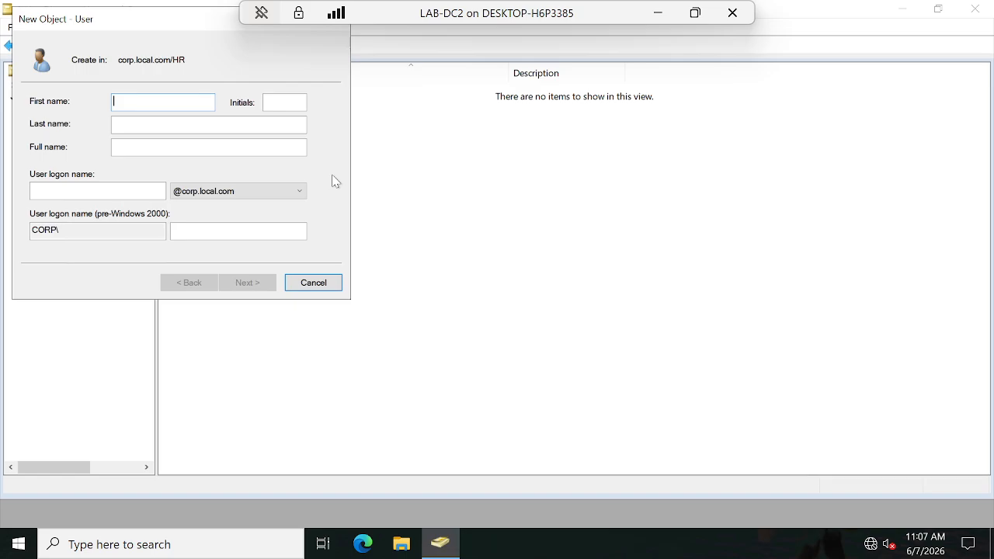
{"action": "type", "text": "HRuser1"}
{"action": "left_click", "coordinate": [37, 190]}
{"action": "type", "text": "HR"}
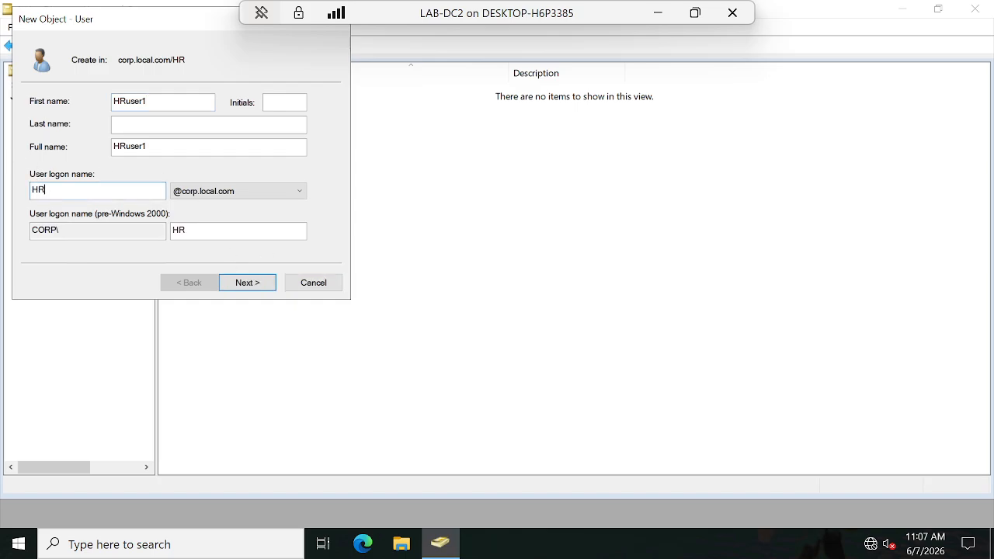
{"action": "type", "text": "User1"}
{"action": "left_click", "coordinate": [258, 285]}
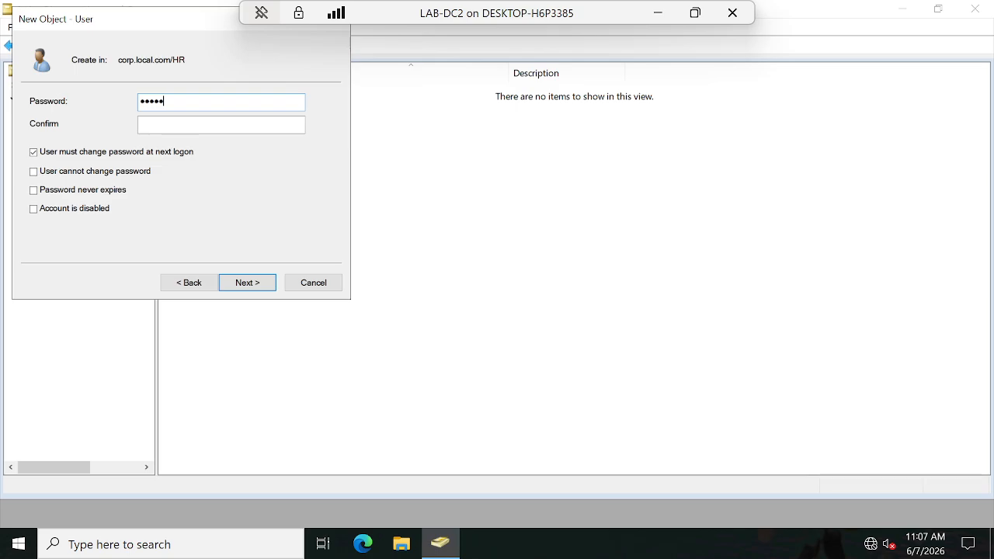
Step: Enter and confirm HRuser1's password, drop the change-at-next-logon requirement, set it as unchangeable by the user and never expiring, and create the account
{"action": "type", "text": "d"}
{"action": "key", "text": "Tab"}
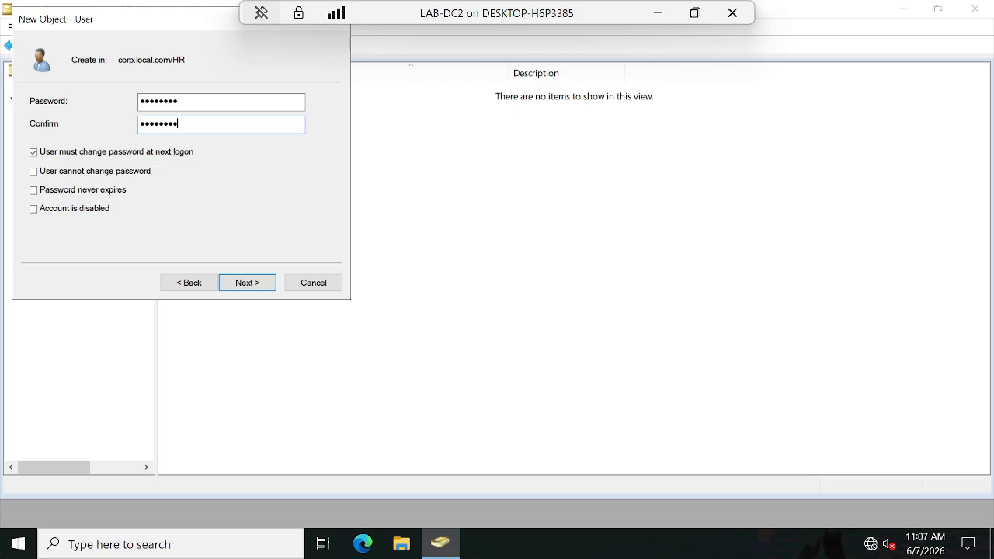
{"action": "left_click", "coordinate": [33, 152]}
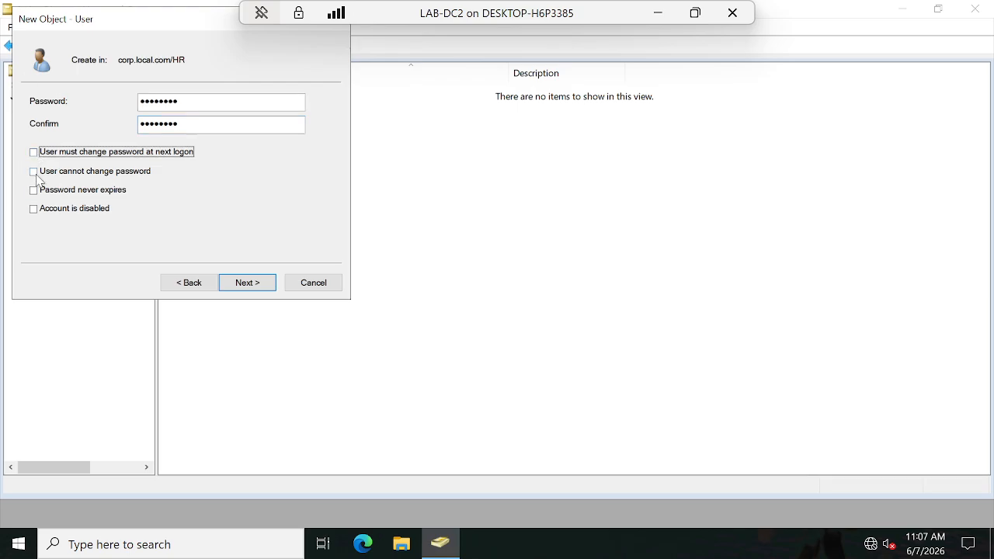
{"action": "left_click", "coordinate": [33, 171]}
{"action": "left_click", "coordinate": [34, 190]}
{"action": "left_click", "coordinate": [247, 282]}
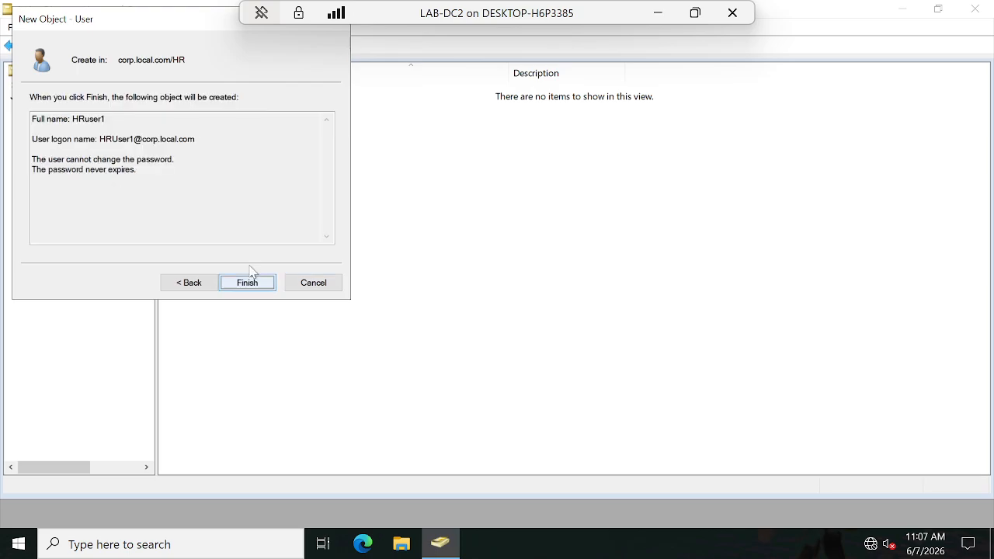
{"action": "left_click", "coordinate": [262, 285]}
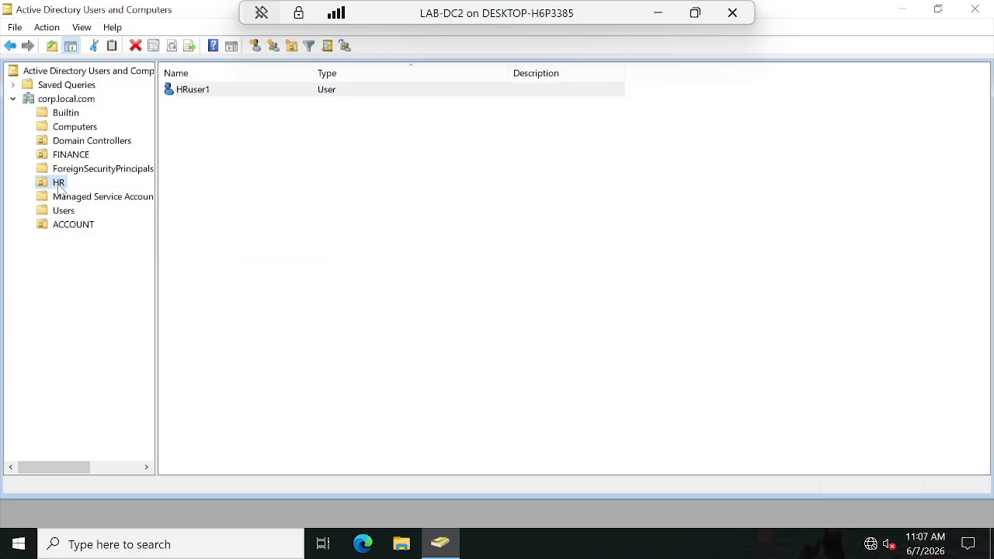
Step: Start another user in the HR organizational unit with first name HRUser2 and logon name HRuser2 at corp.local.com
{"action": "right_click", "coordinate": [60, 186]}
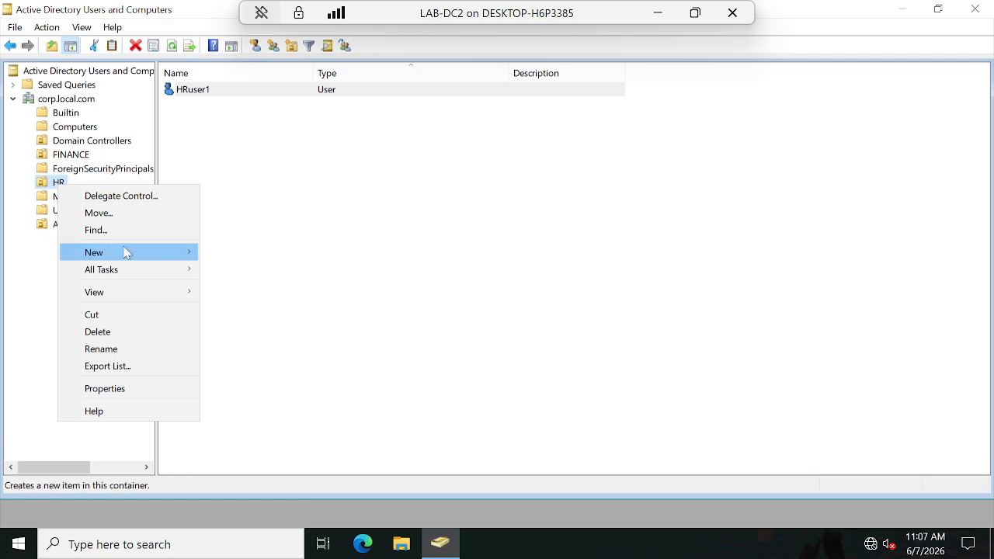
{"action": "mouse_move", "coordinate": [124, 252]}
{"action": "left_click", "coordinate": [233, 406]}
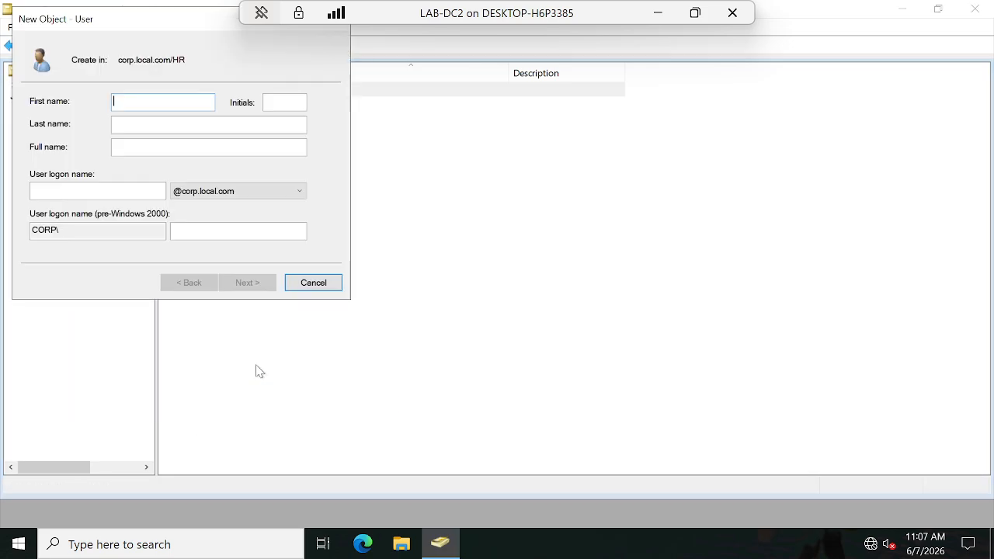
{"action": "type", "text": "HRUser2"}
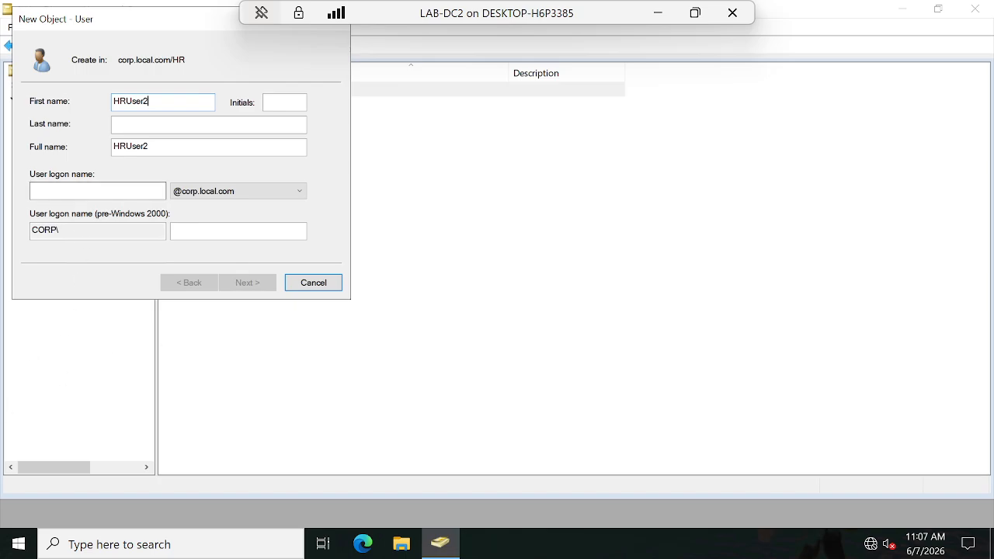
{"action": "left_click", "coordinate": [54, 191]}
{"action": "type", "text": "HR"}
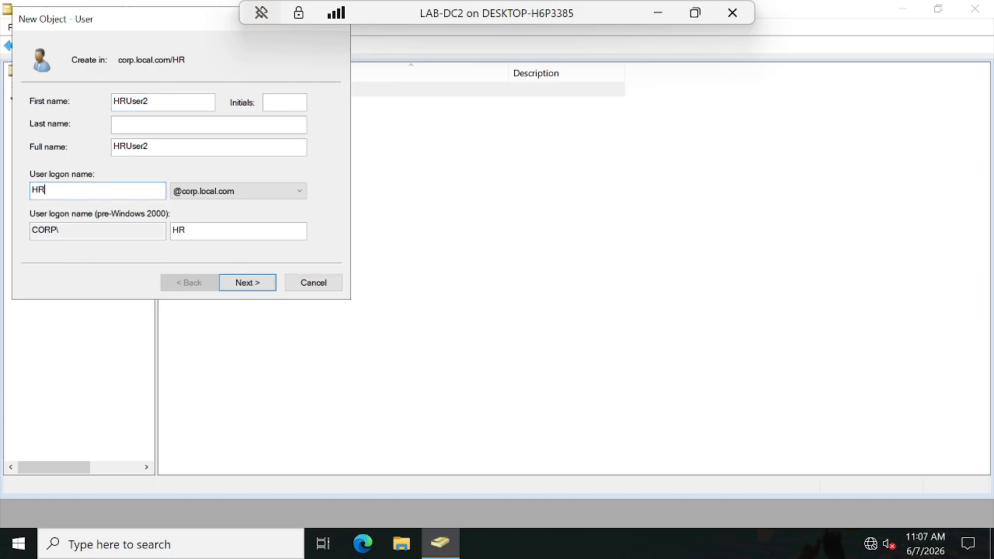
{"action": "type", "text": "user2"}
{"action": "left_click", "coordinate": [247, 282]}
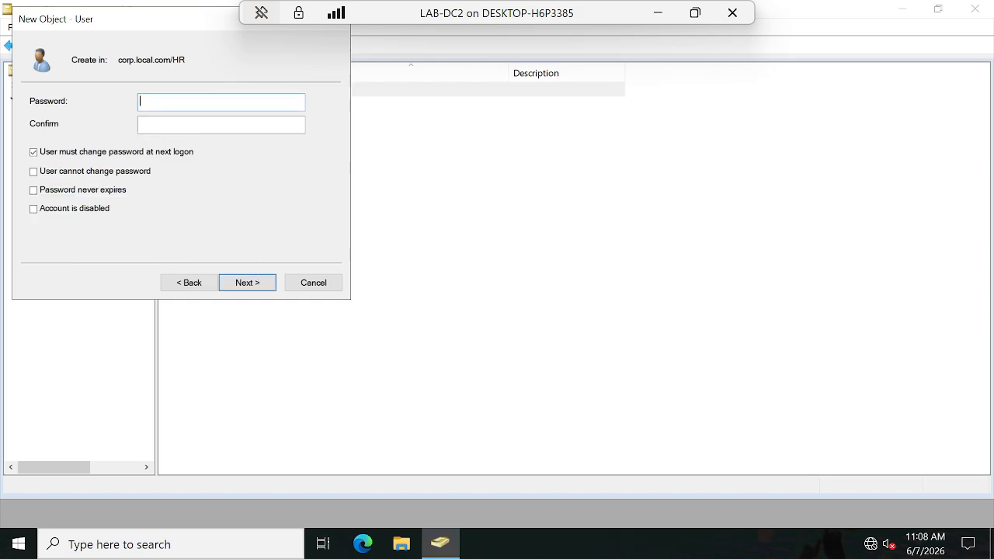
Step: Enter and confirm HRUser2's password, drop the change-at-next-logon requirement, set it as unchangeable by the user and never expiring, and create the account
{"action": "type", "text": "••"}
{"action": "key", "text": "Tab"}
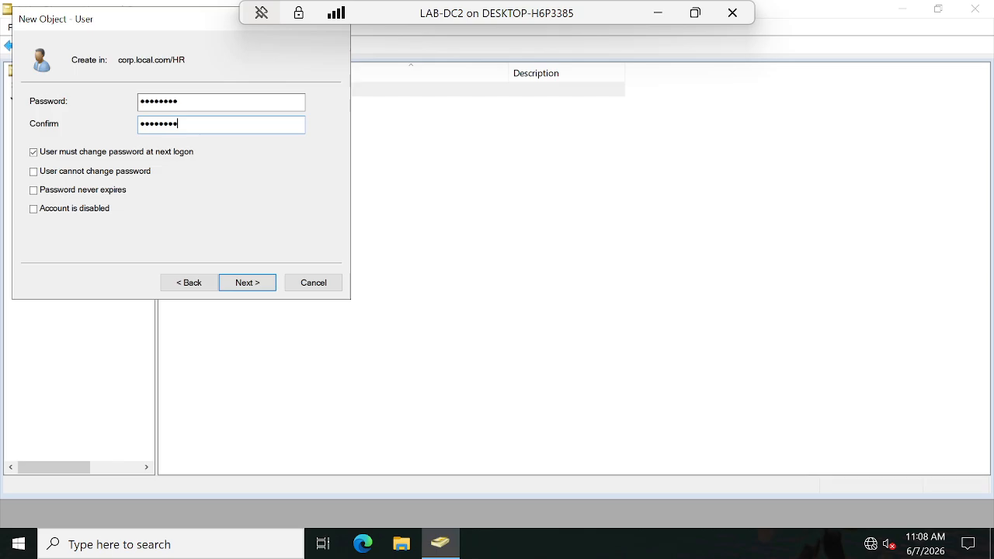
{"action": "left_click", "coordinate": [33, 153]}
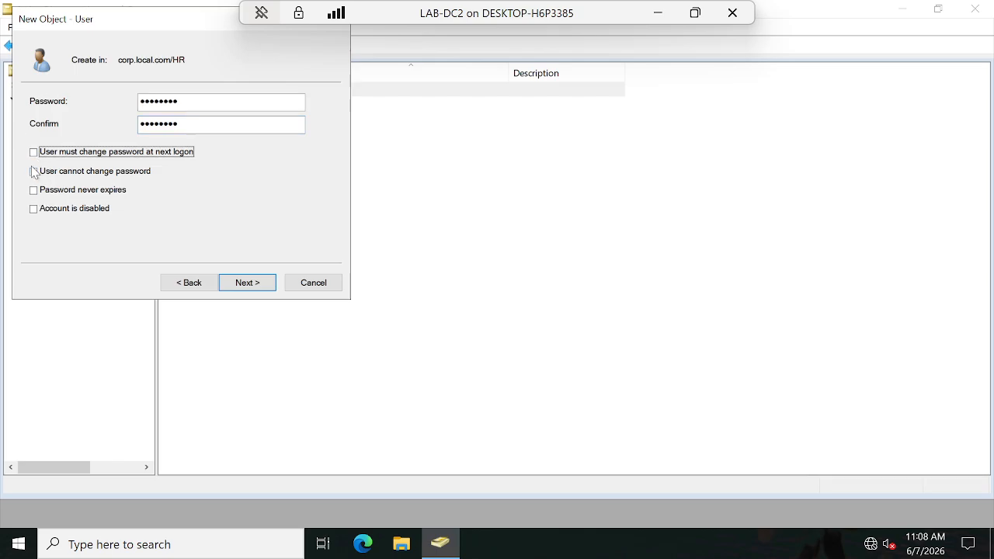
{"action": "left_click", "coordinate": [34, 172]}
{"action": "left_click", "coordinate": [34, 190]}
{"action": "left_click", "coordinate": [251, 286]}
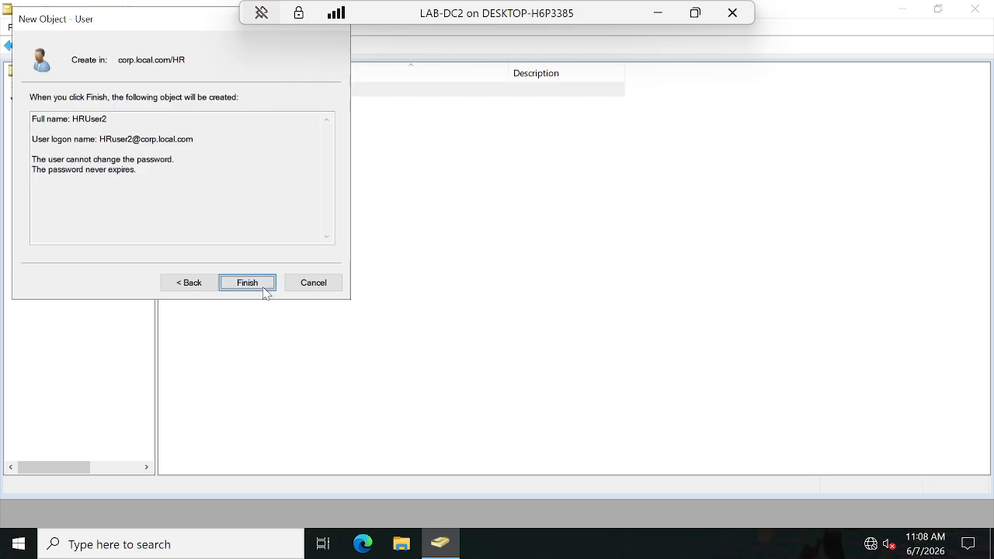
{"action": "left_click", "coordinate": [265, 287]}
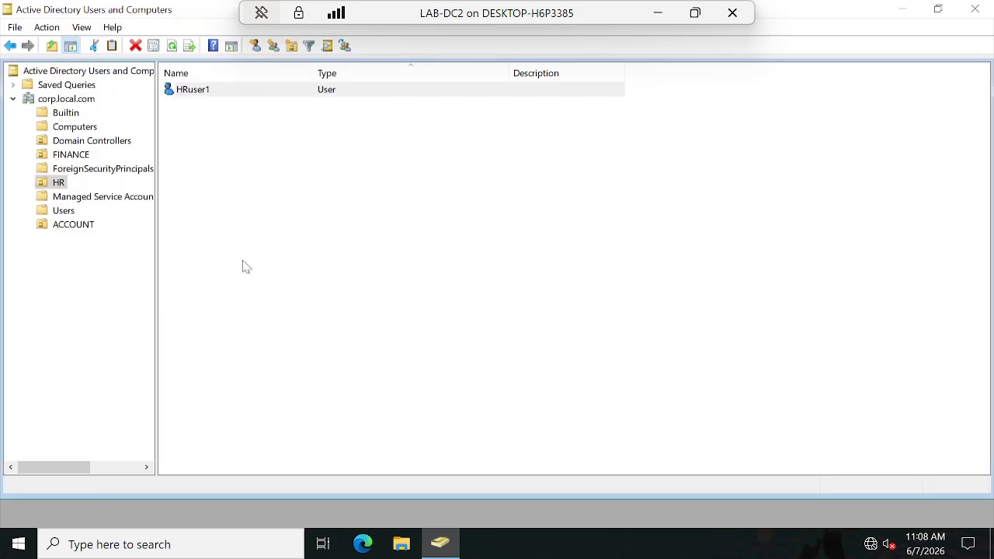
Step: Start a new user in the ACCOUNT organizational unit with first name ACuser1 and a matching logon name at corp.local.com
{"action": "left_click", "coordinate": [69, 226]}
{"action": "right_click", "coordinate": [70, 226]}
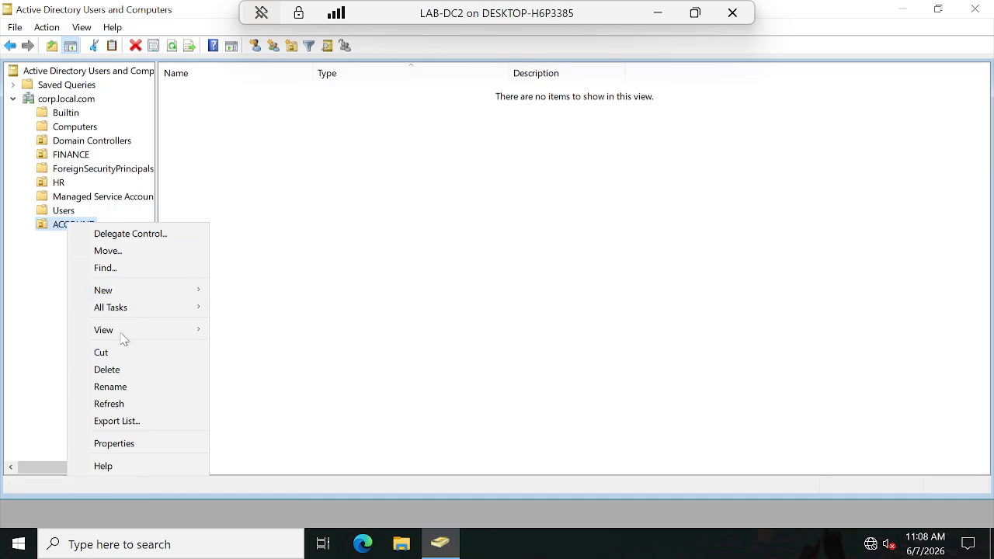
{"action": "mouse_move", "coordinate": [134, 294]}
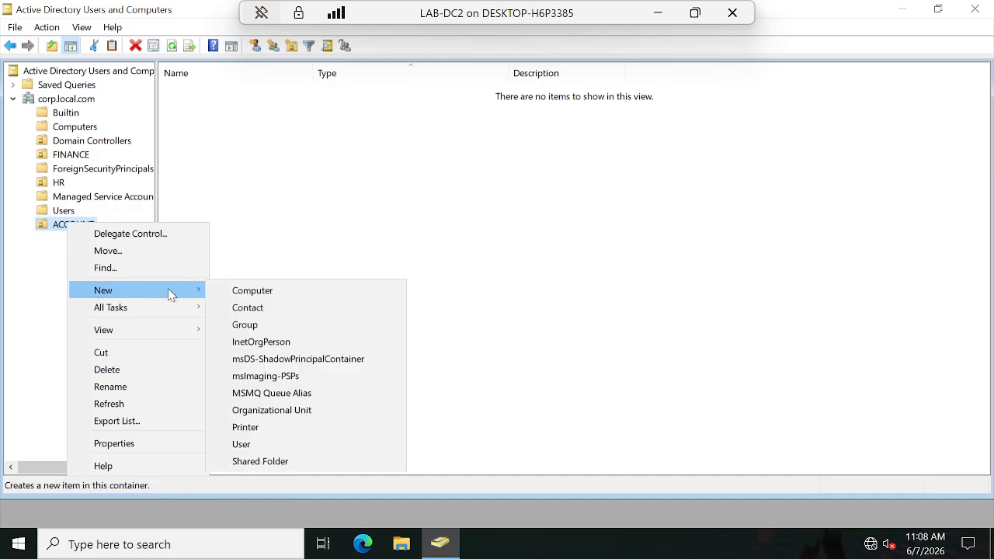
{"action": "left_click", "coordinate": [250, 444]}
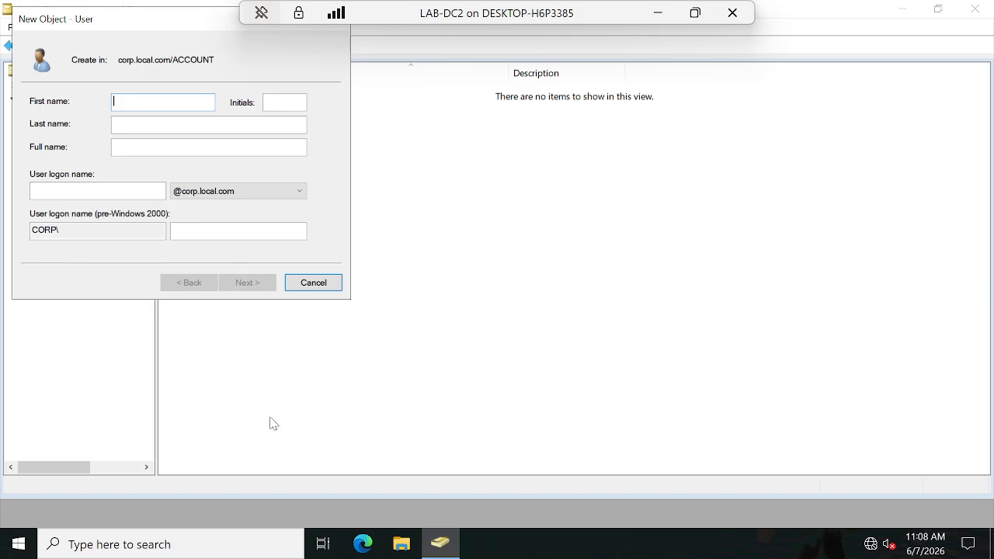
{"action": "type", "text": "ACuser1"}
{"action": "key", "text": "Tab"}
{"action": "left_click", "coordinate": [97, 190]}
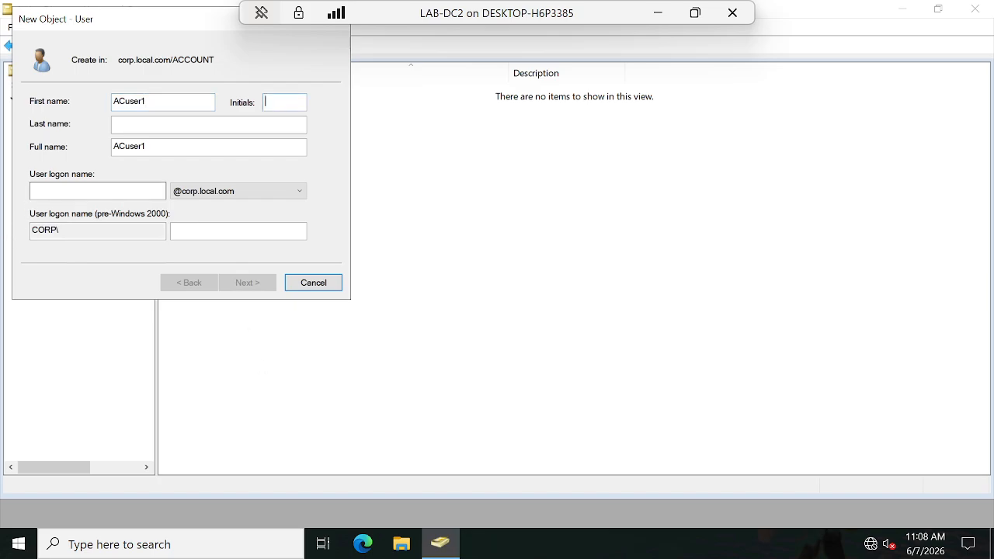
{"action": "type", "text": "ACus"}
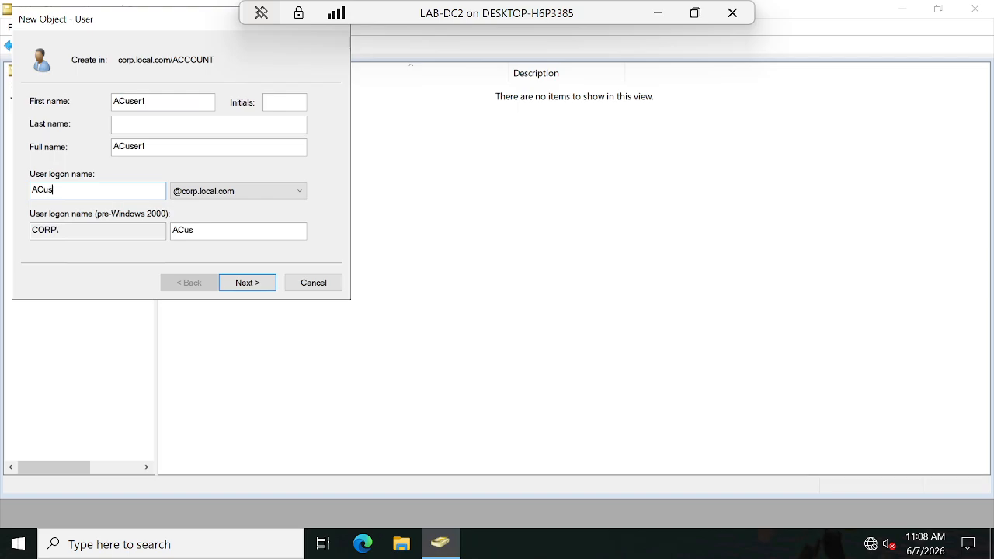
{"action": "type", "text": "er1"}
{"action": "left_click", "coordinate": [261, 284]}
Step: Enter and confirm ACuser1's password, drop the change-at-next-logon requirement, set it as unchangeable by the user and never expiring, and create the account
{"action": "type", "text": "P"}
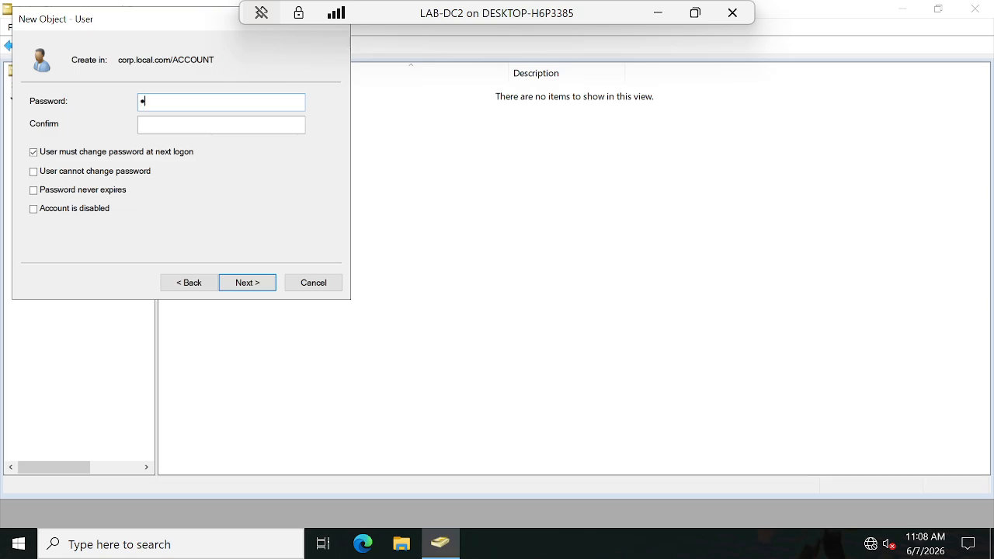
{"action": "type", "text": "@ssw0rd"}
{"action": "key", "text": "Tab"}
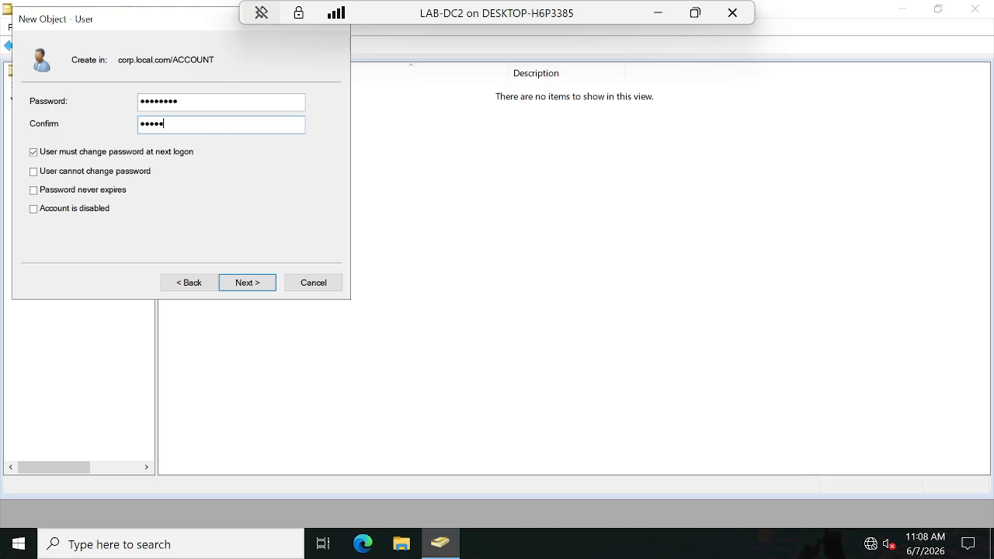
{"action": "left_click", "coordinate": [33, 152]}
{"action": "left_click", "coordinate": [34, 171]}
{"action": "left_click", "coordinate": [33, 190]}
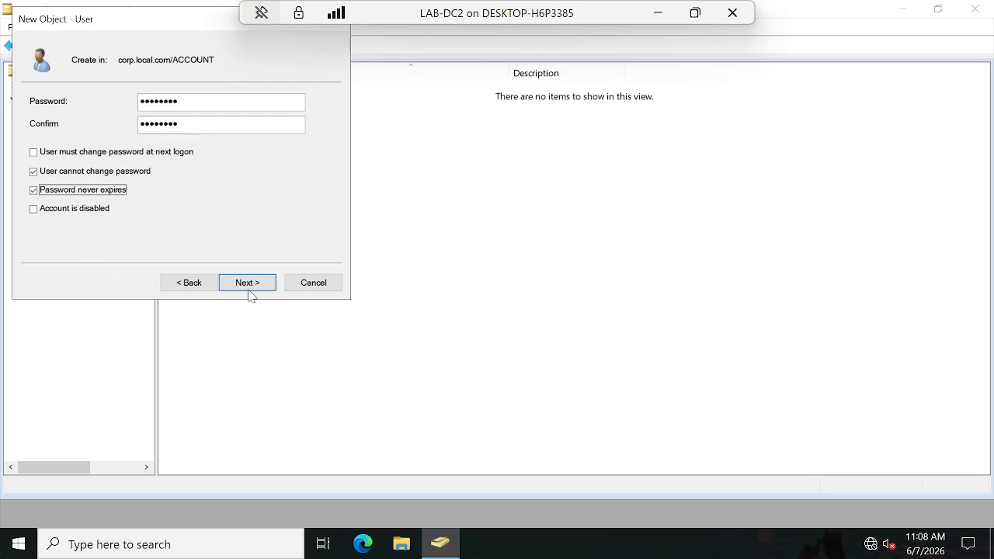
{"action": "left_click", "coordinate": [250, 287]}
{"action": "left_click", "coordinate": [260, 284]}
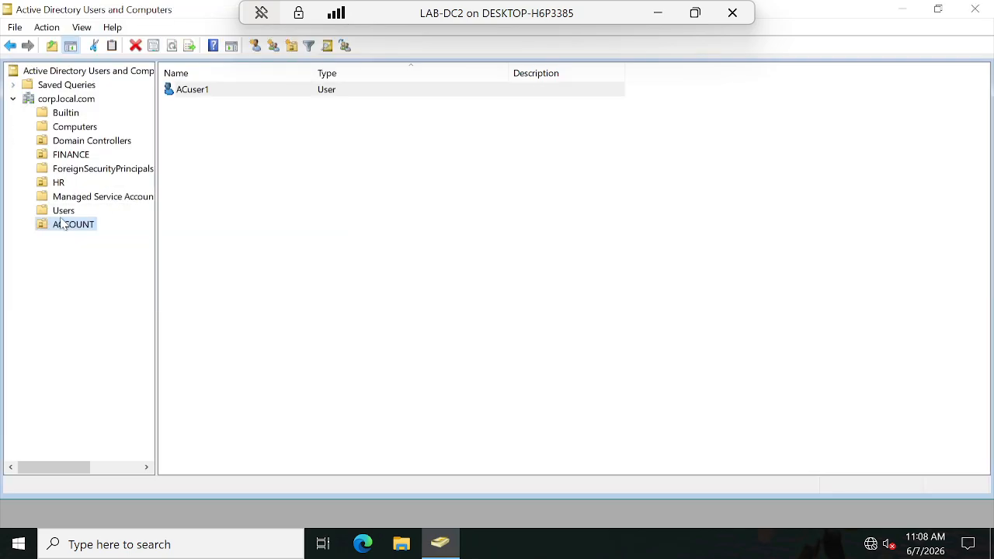
Step: Start another user in the ACCOUNT organizational unit with first name ACuser2 and logon name SCuser2 at corp.local.com
{"action": "right_click", "coordinate": [62, 226]}
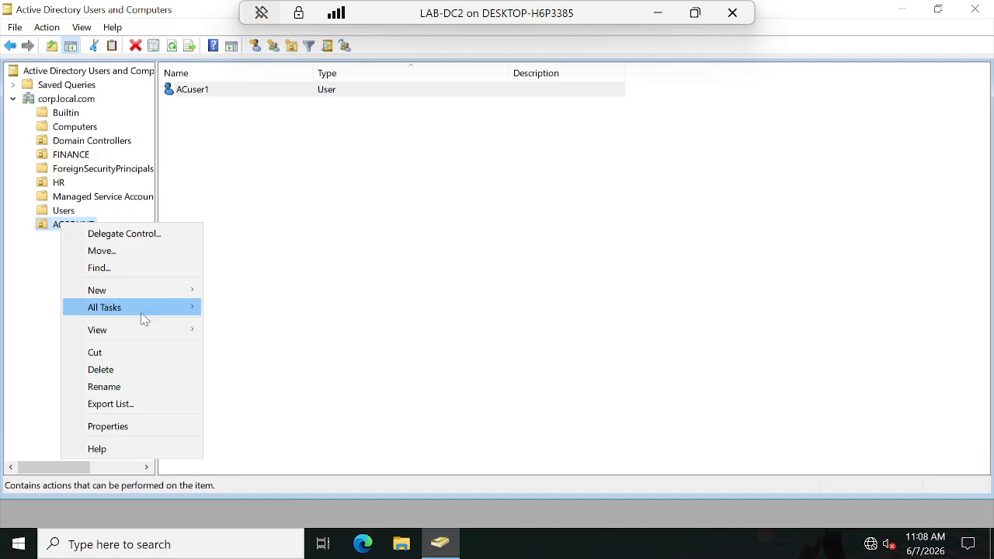
{"action": "mouse_move", "coordinate": [132, 290]}
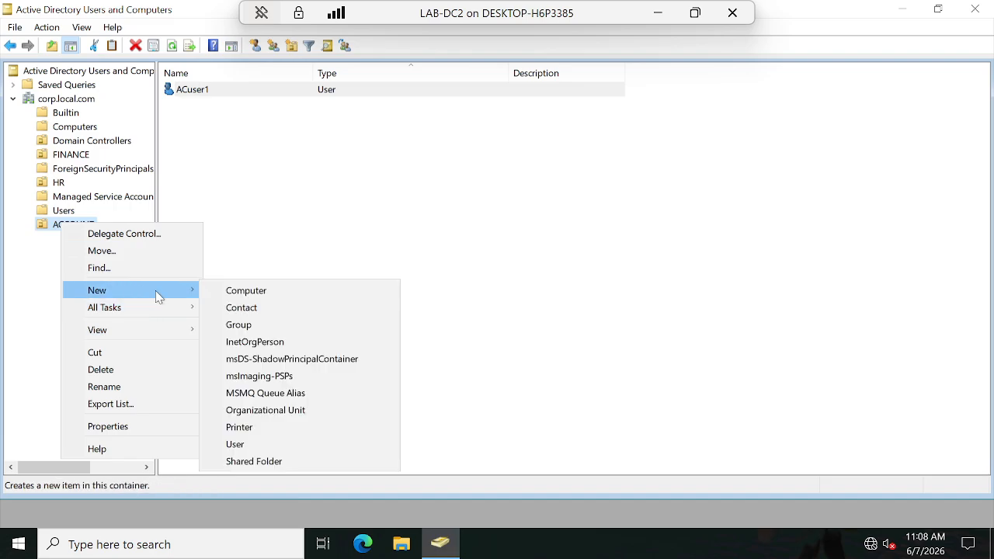
{"action": "left_click", "coordinate": [242, 445]}
{"action": "type", "text": "A"}
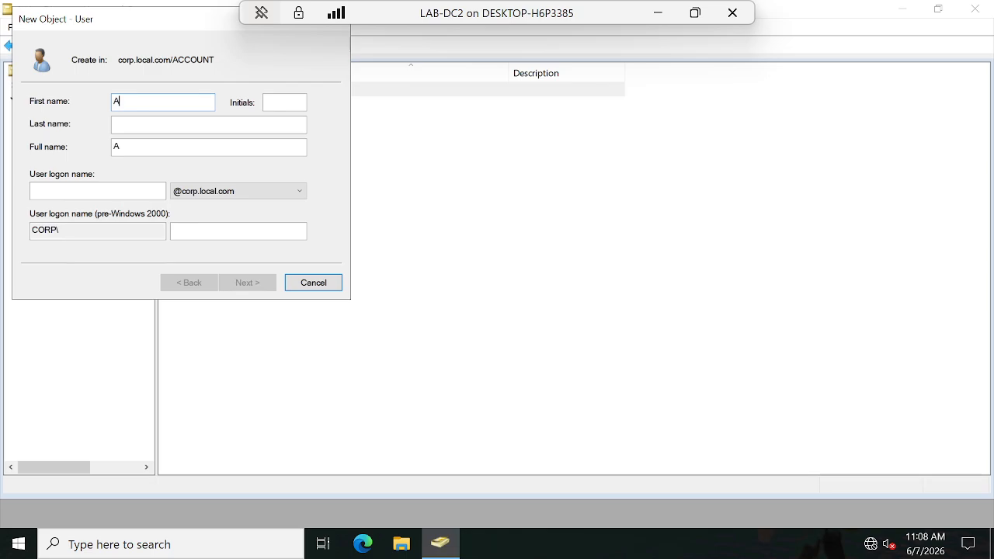
{"action": "type", "text": "Cuser2"}
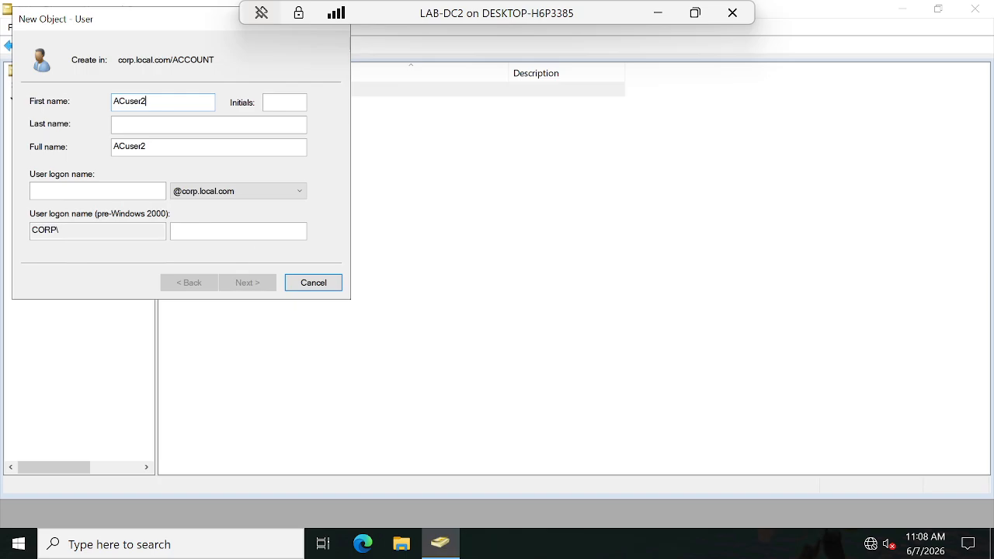
{"action": "type", "text": "S"}
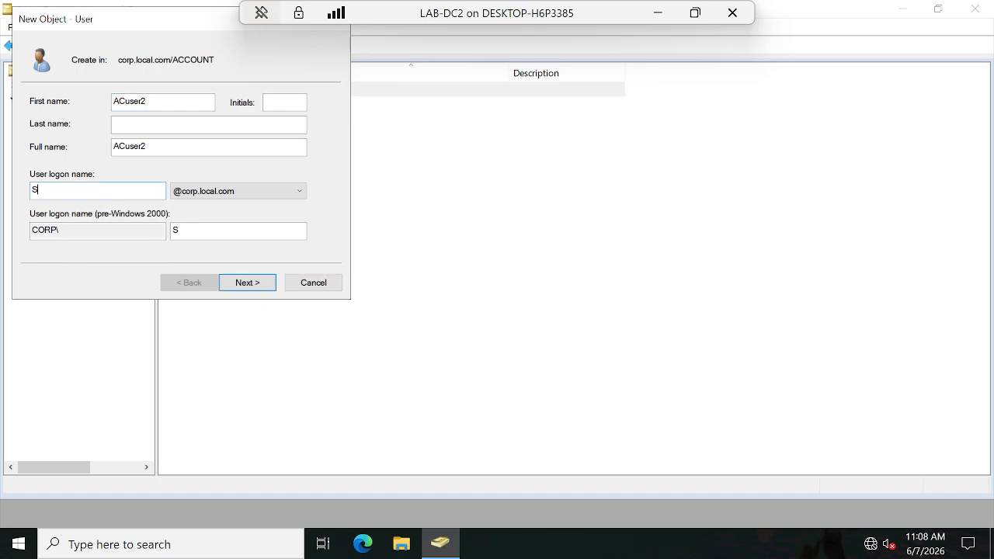
{"action": "type", "text": "Cuser2"}
{"action": "left_click", "coordinate": [261, 287]}
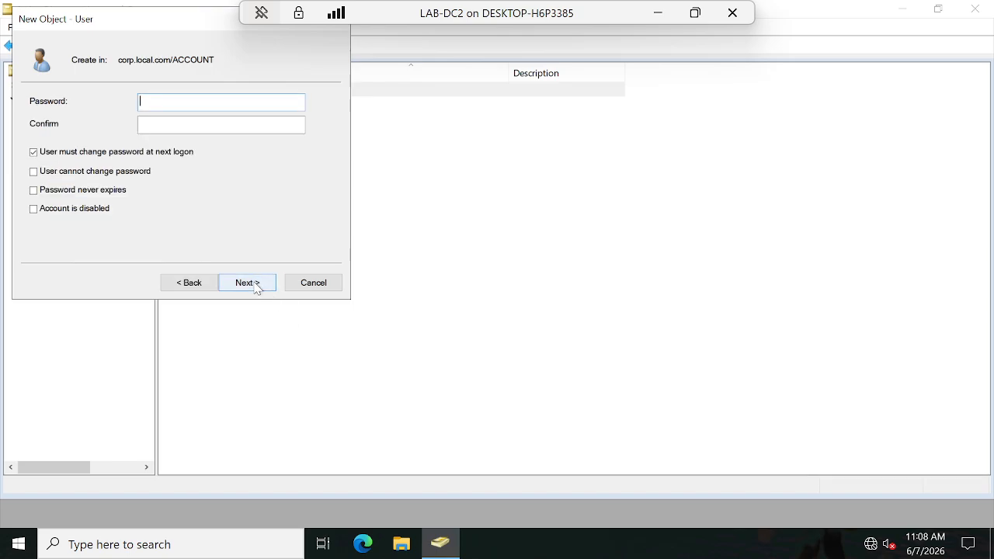
Step: Return to the name details of the new user and correct the logon name to ACuser2
{"action": "left_click", "coordinate": [189, 282]}
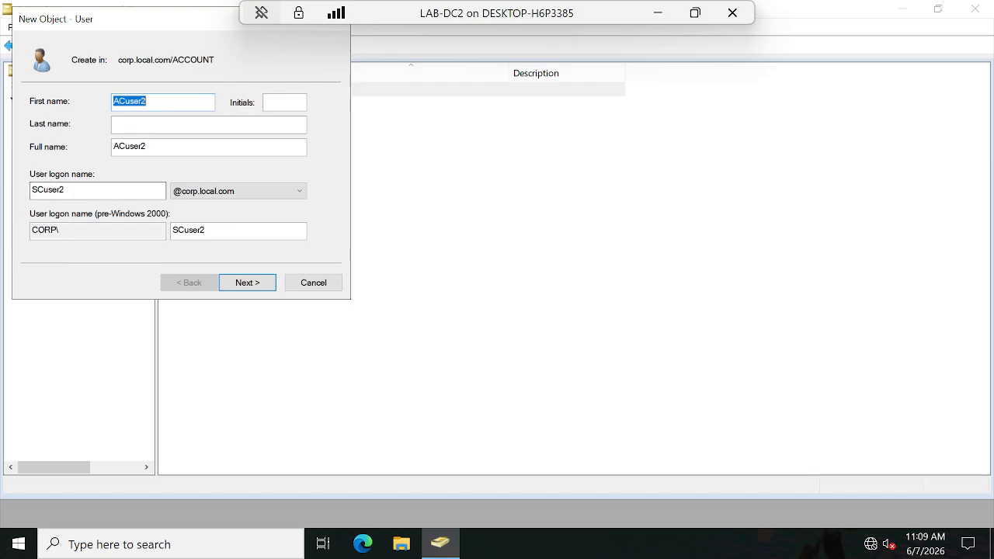
{"action": "left_click", "coordinate": [34, 189]}
{"action": "key", "text": "BackSpace"}
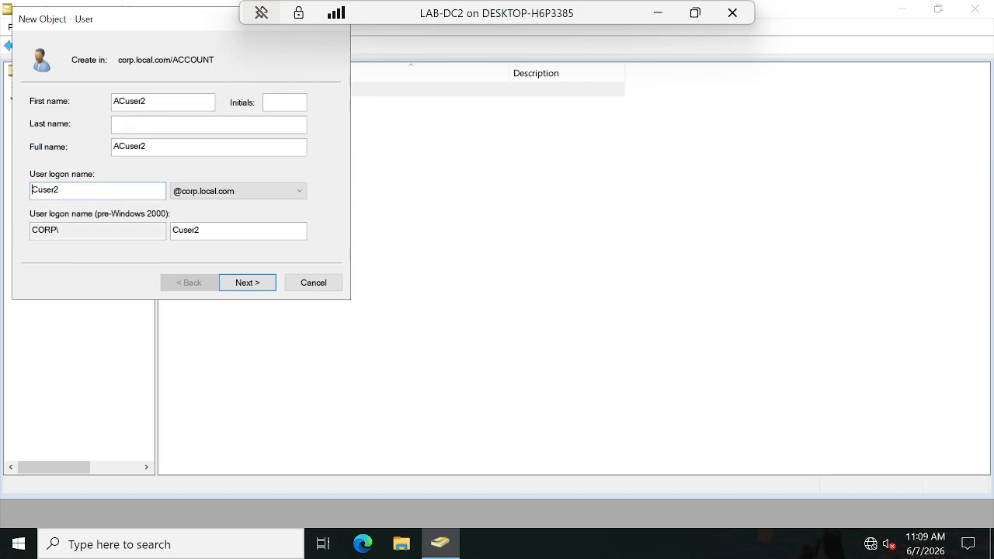
{"action": "type", "text": "A"}
{"action": "left_click", "coordinate": [259, 285]}
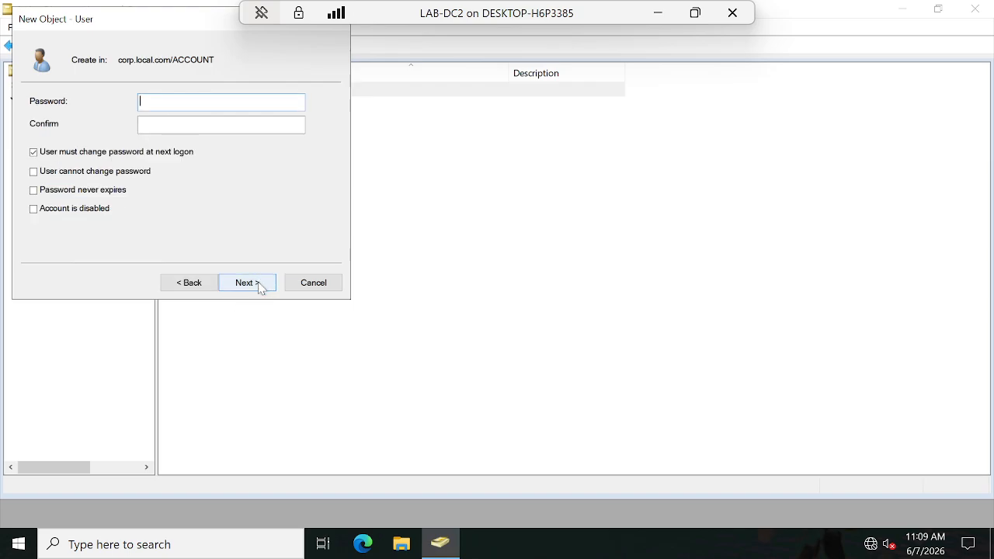
Step: Enter and confirm ACuser2's password, drop the change-at-next-logon requirement, set it as unchangeable by the user and never expiring, and create the account
{"action": "type", "text": "••"}
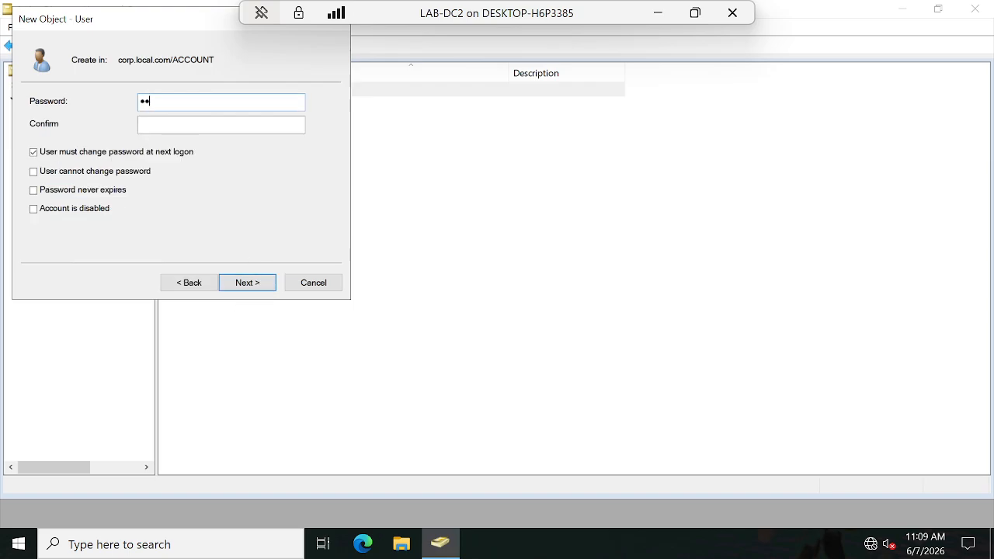
{"action": "key", "text": "Tab"}
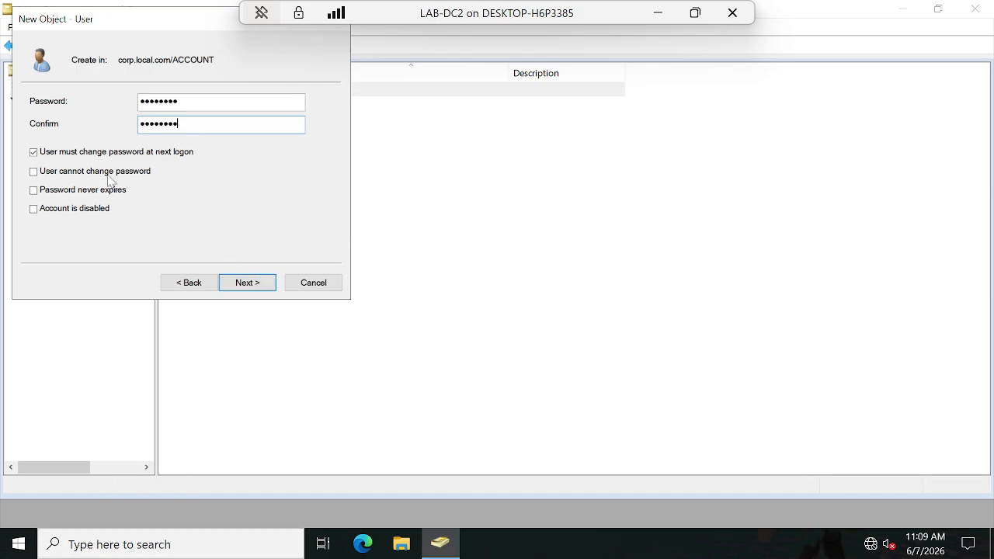
{"action": "left_click", "coordinate": [35, 152]}
{"action": "left_click", "coordinate": [33, 171]}
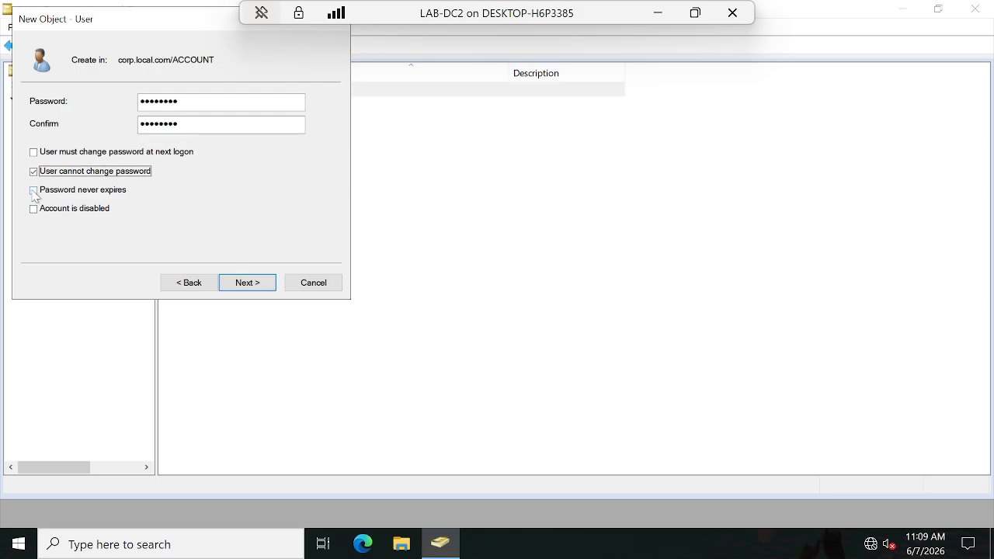
{"action": "left_click", "coordinate": [33, 190]}
{"action": "left_click", "coordinate": [245, 287]}
{"action": "left_click", "coordinate": [249, 284]}
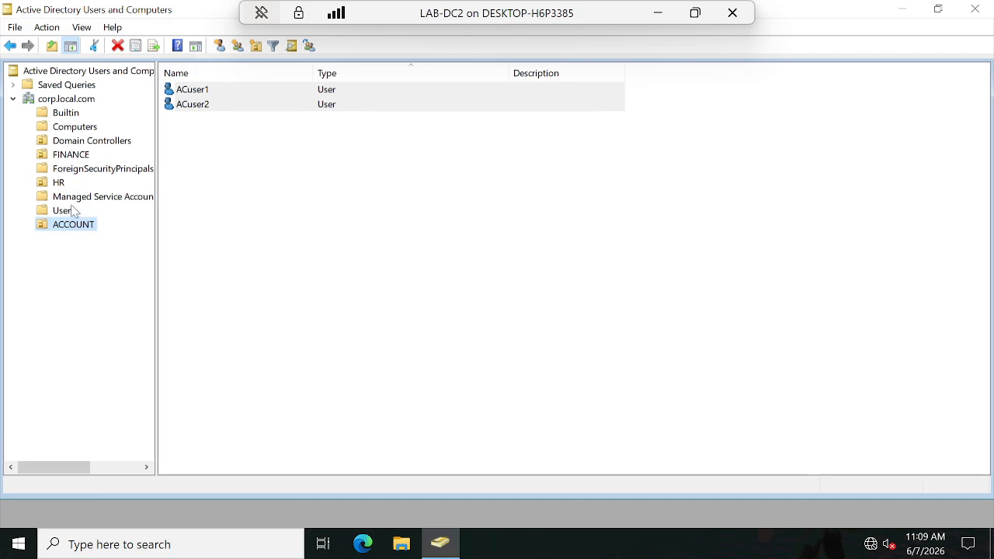
Step: Check the user accounts listed in the HR, ACCOUNT and FINANCE organizational units
{"action": "left_click", "coordinate": [62, 184]}
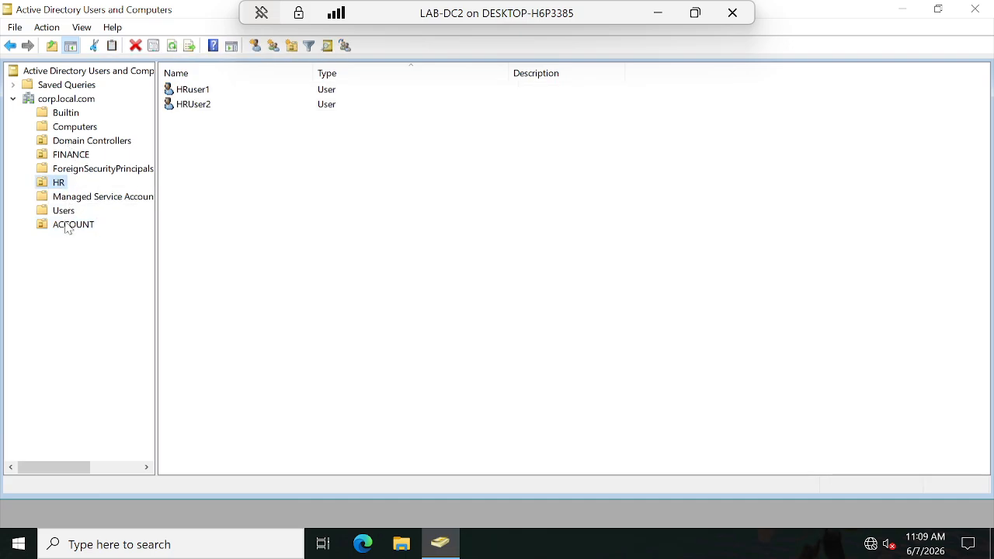
{"action": "left_click", "coordinate": [67, 225]}
{"action": "left_click", "coordinate": [66, 156]}
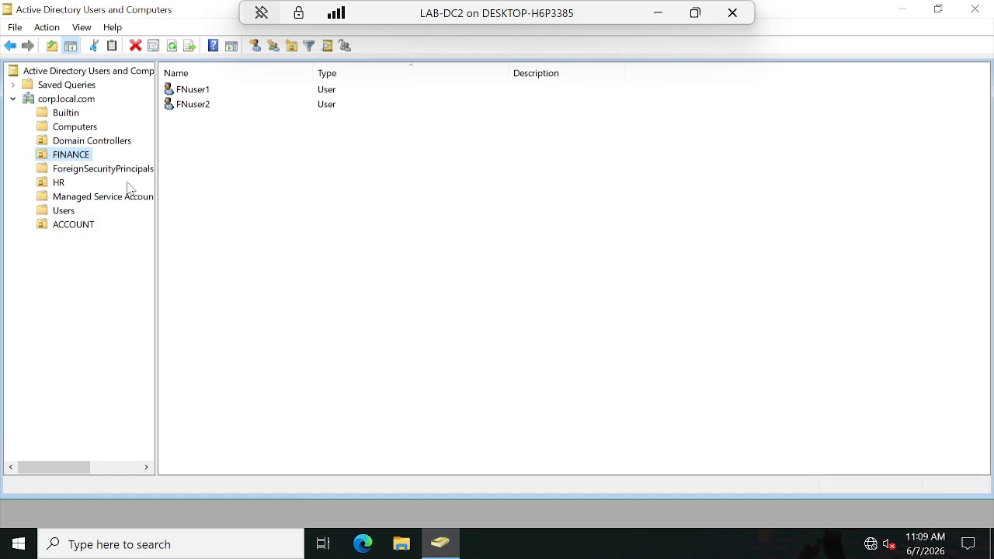
{"action": "left_click", "coordinate": [258, 323]}
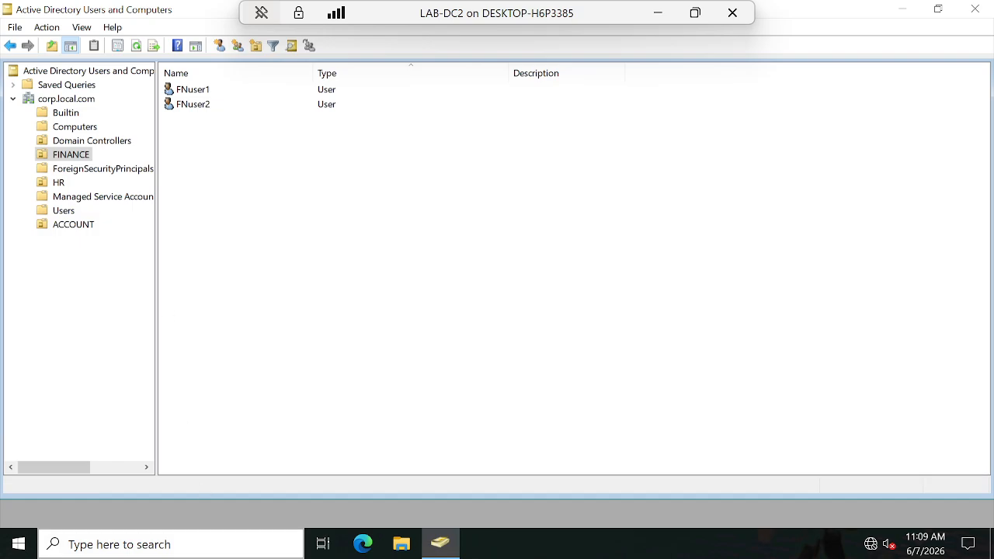
Step: Minimize the Active Directory Users and Computers window to show the desktop
{"action": "left_click", "coordinate": [193, 547]}
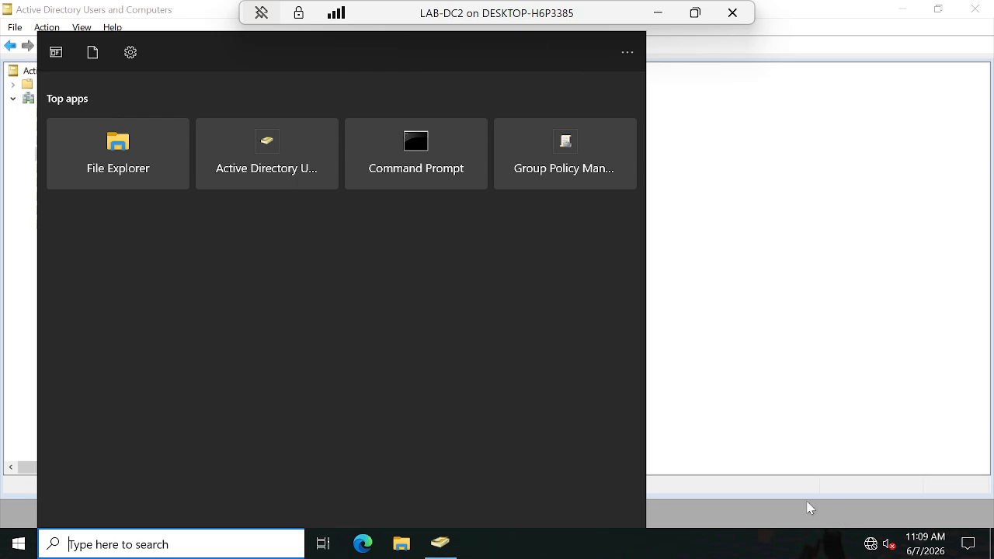
{"action": "left_click", "coordinate": [769, 339]}
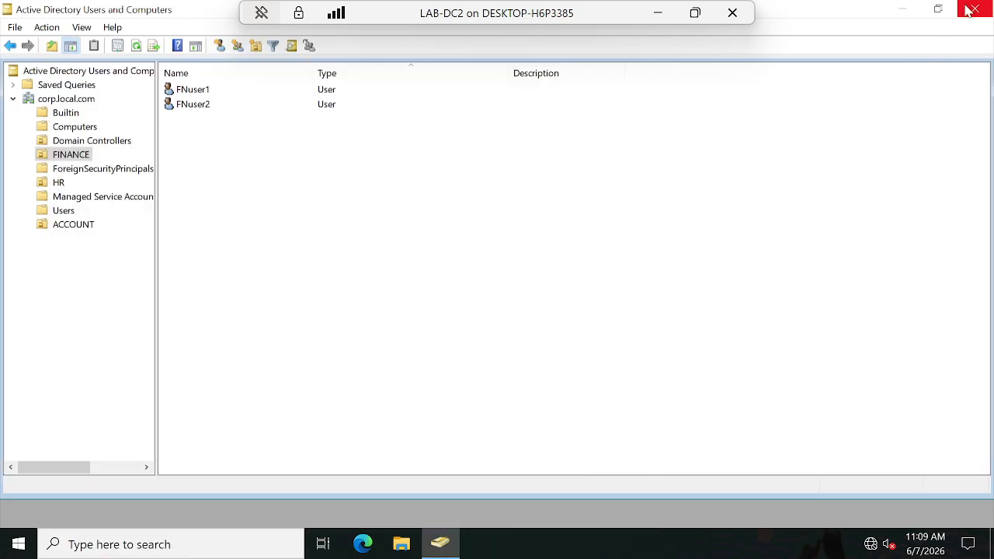
{"action": "left_click", "coordinate": [902, 9]}
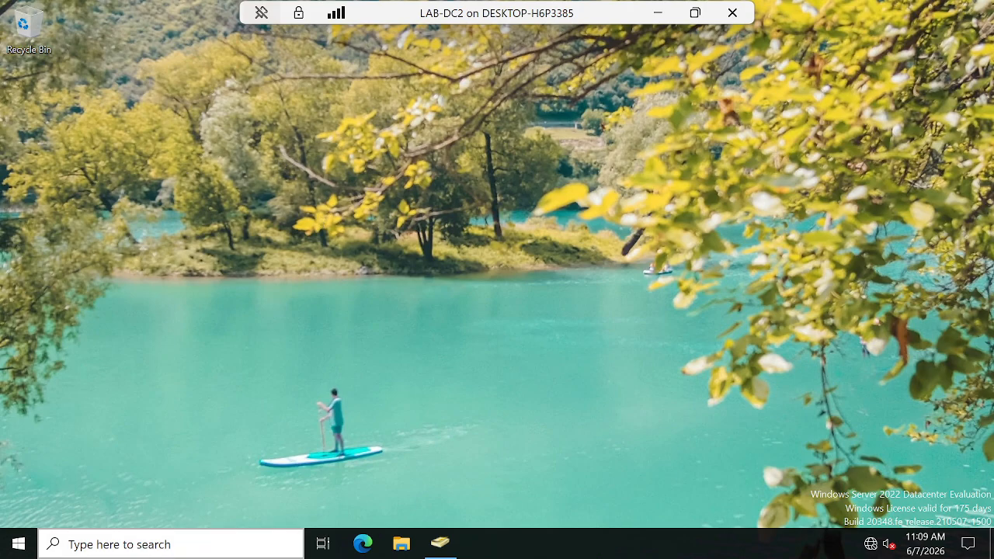
{"action": "left_click", "coordinate": [145, 547]}
{"action": "left_click", "coordinate": [775, 239]}
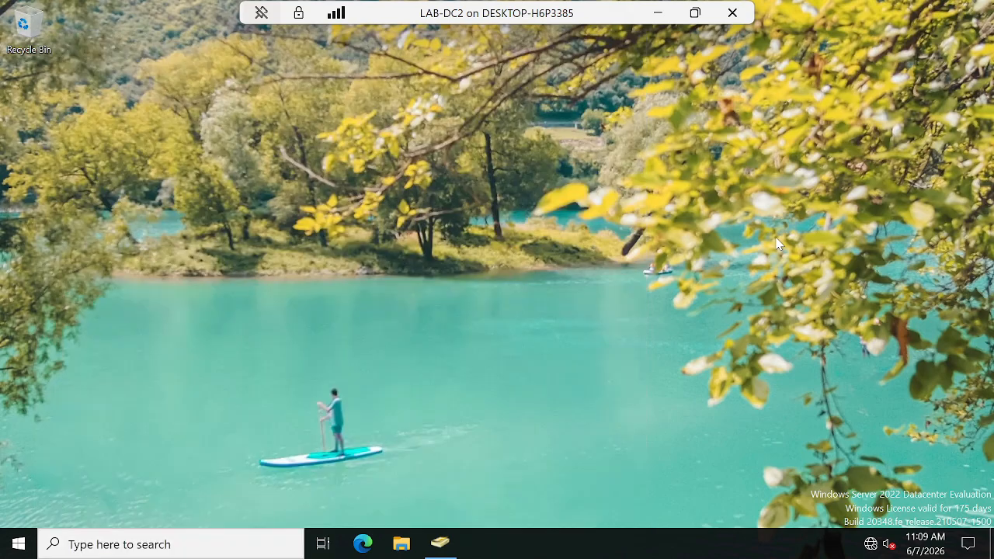
{"action": "left_click", "coordinate": [444, 549]}
{"action": "left_click", "coordinate": [439, 545]}
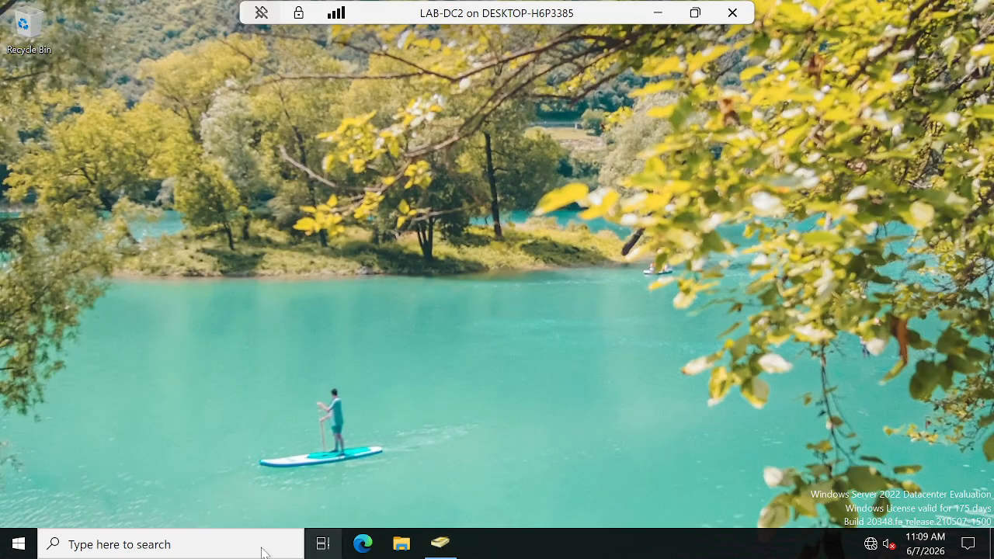
Step: Search Windows for Group Policy Management, open it, and collapse the corp.local.com domain in its console tree
{"action": "left_click", "coordinate": [228, 550]}
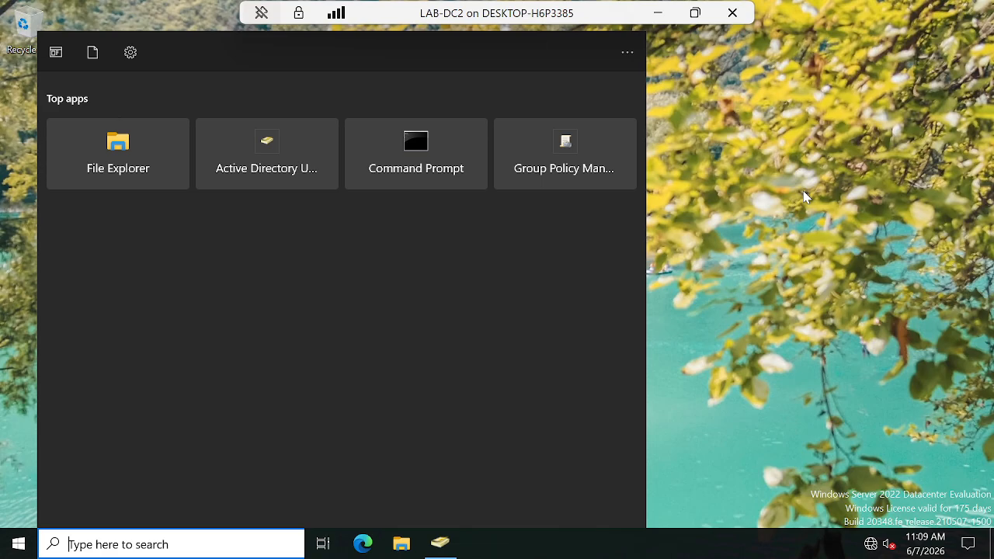
{"action": "type", "text": "g"}
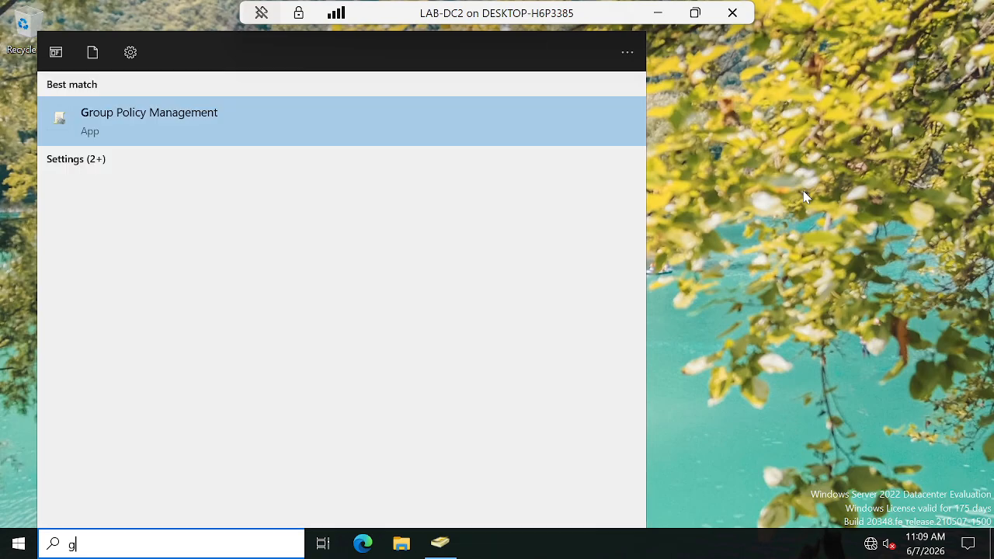
{"action": "type", "text": "pmc"}
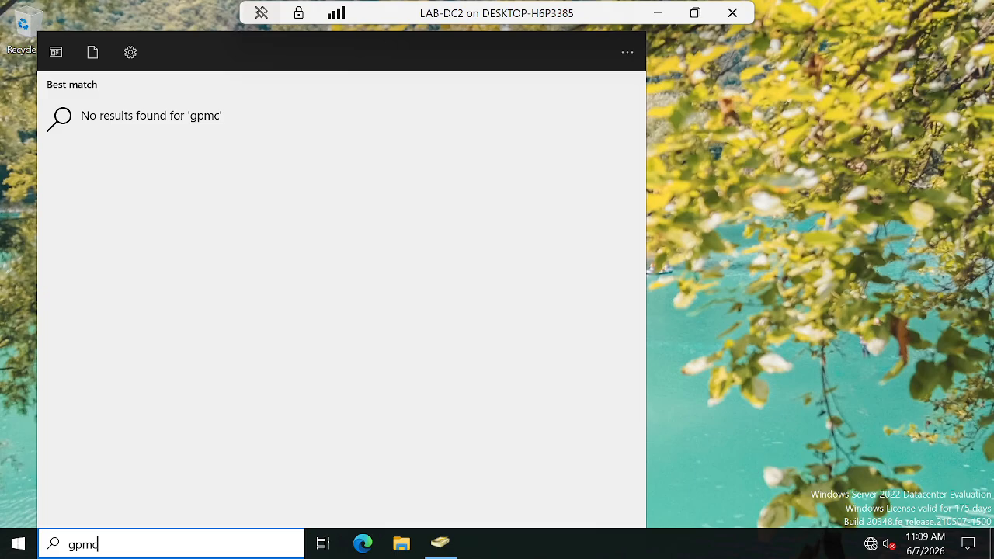
{"action": "key", "text": "BackSpace"}
{"action": "key", "text": "BackSpace"}
{"action": "key", "text": "BackSpace"}
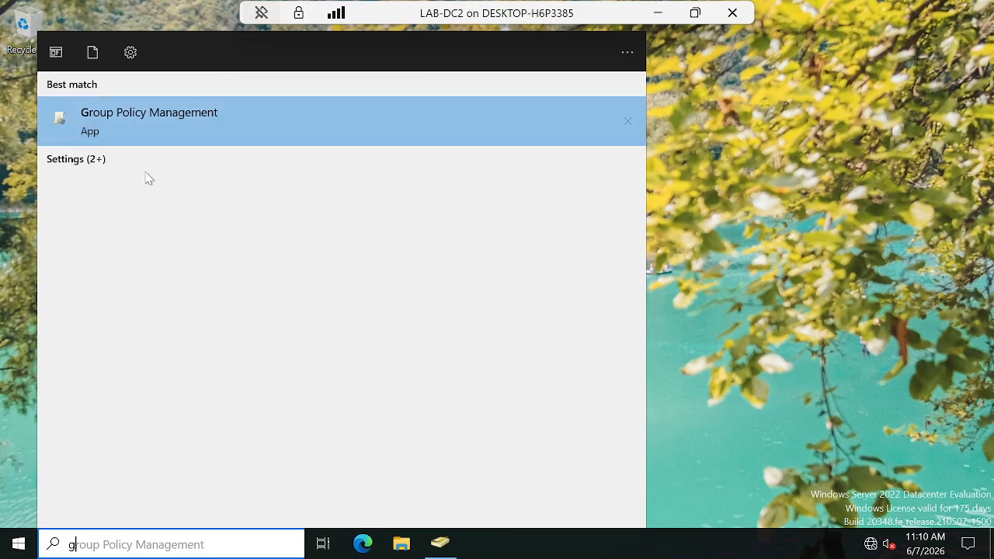
{"action": "left_click", "coordinate": [132, 115]}
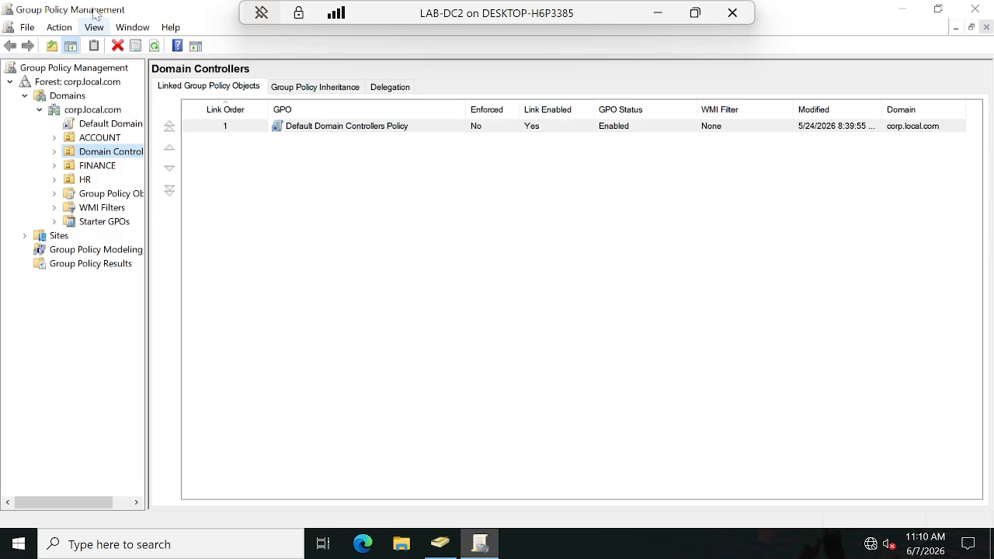
{"action": "left_click", "coordinate": [40, 110]}
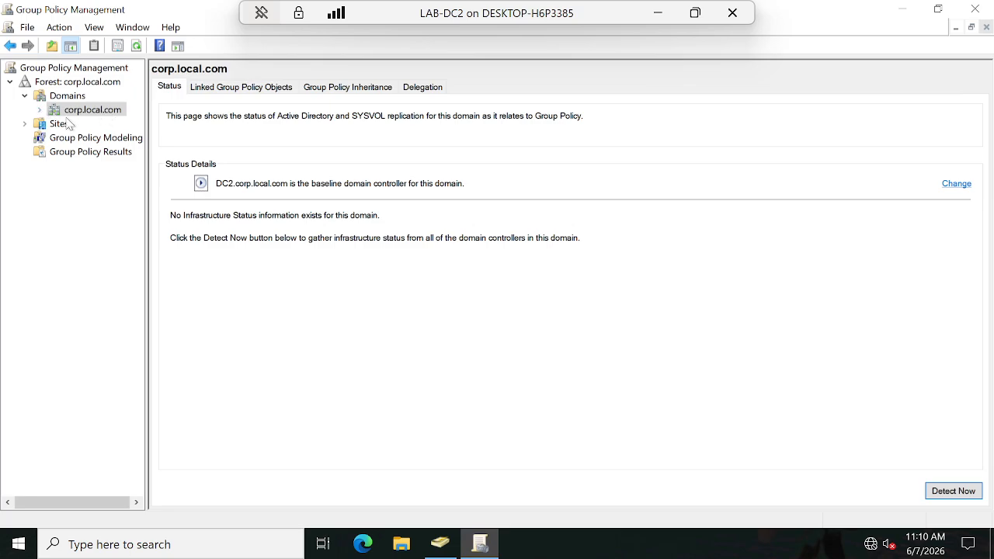
Step: Create a GPO named "Password policy" without a starter GPO and link it to the corp.local.com domain
{"action": "left_click", "coordinate": [40, 111]}
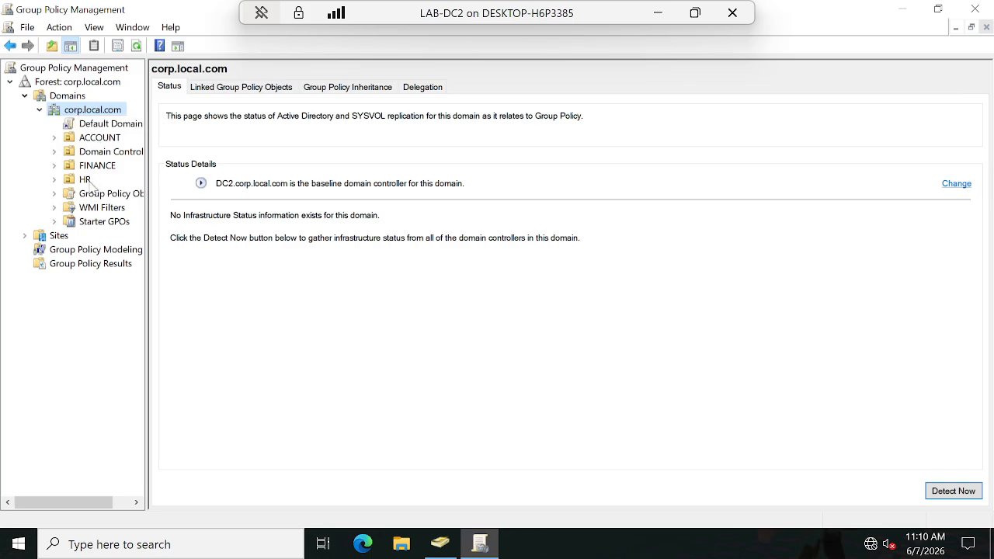
{"action": "left_click", "coordinate": [103, 124]}
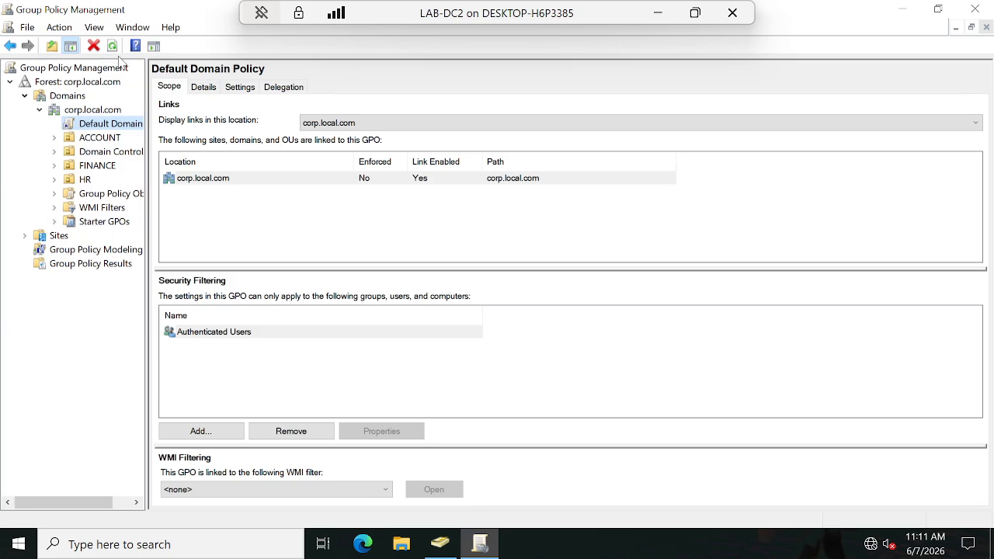
{"action": "right_click", "coordinate": [82, 113]}
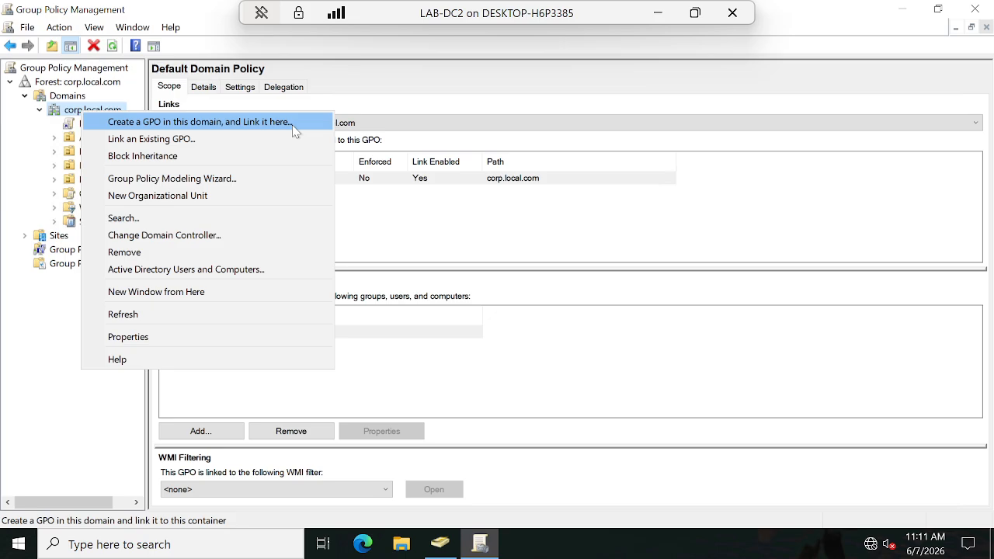
{"action": "left_click", "coordinate": [200, 124]}
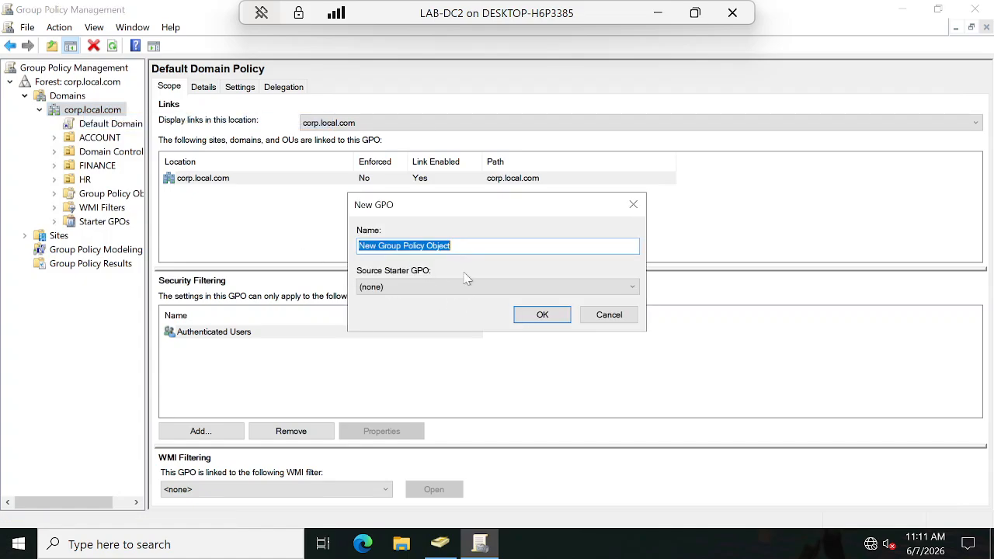
{"action": "type", "text": "Passwo"}
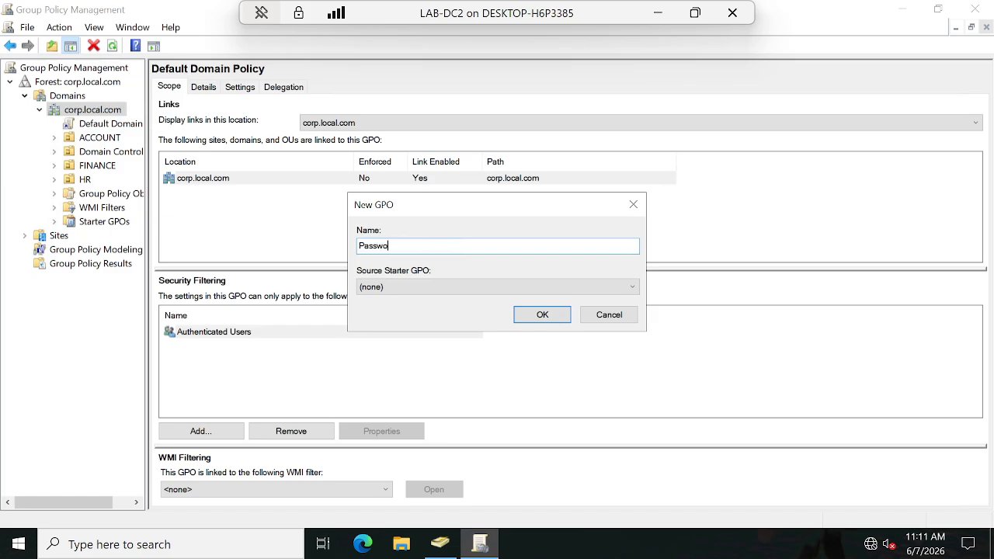
{"action": "type", "text": "rd policy"}
{"action": "left_click", "coordinate": [528, 291]}
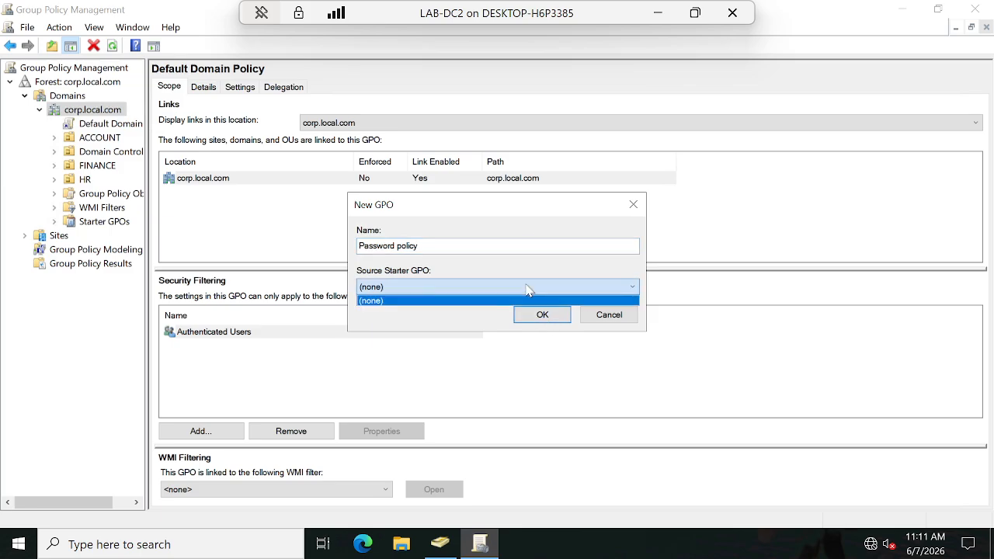
{"action": "left_click", "coordinate": [528, 291]}
{"action": "left_click", "coordinate": [543, 314]}
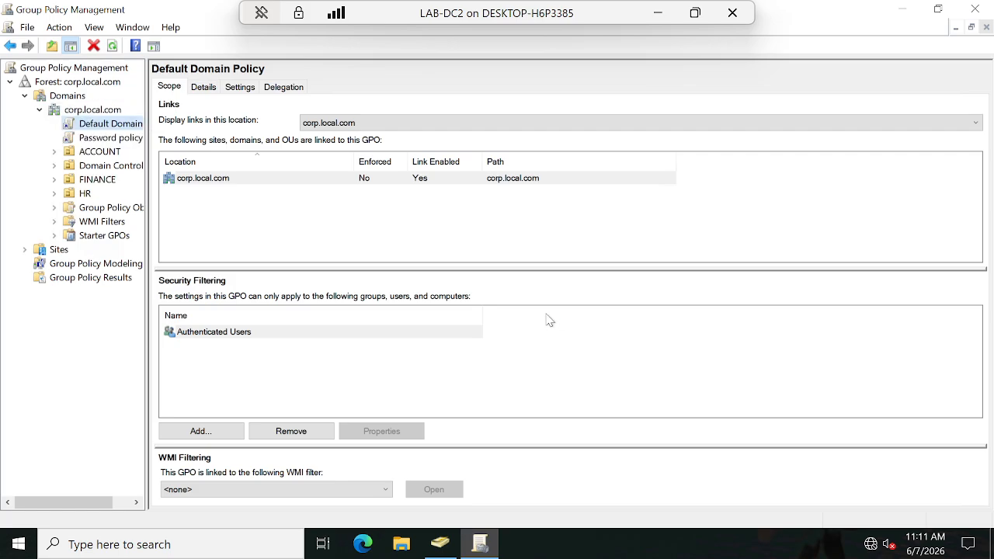
Step: Open the Password policy GPO linked to corp.local.com for editing
{"action": "left_click", "coordinate": [115, 143]}
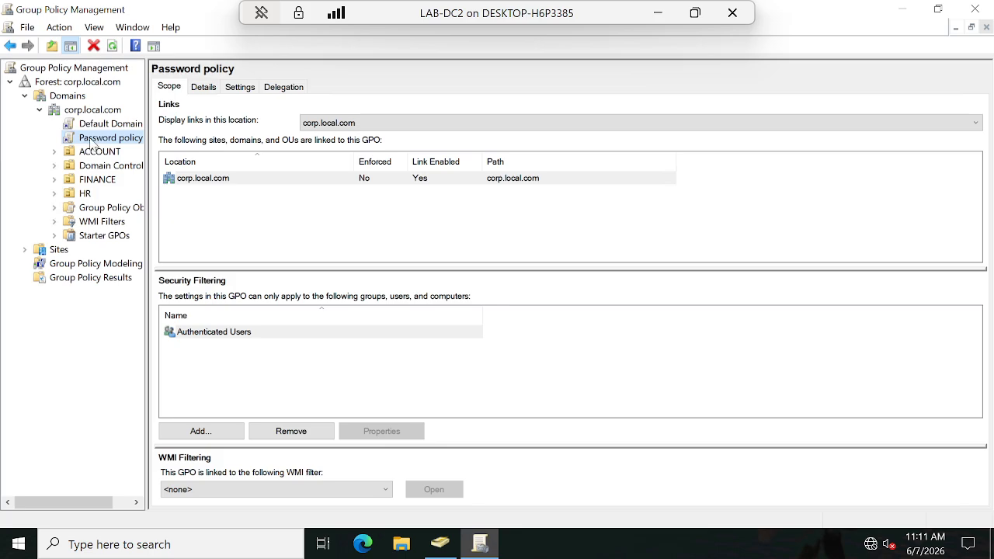
{"action": "right_click", "coordinate": [99, 142]}
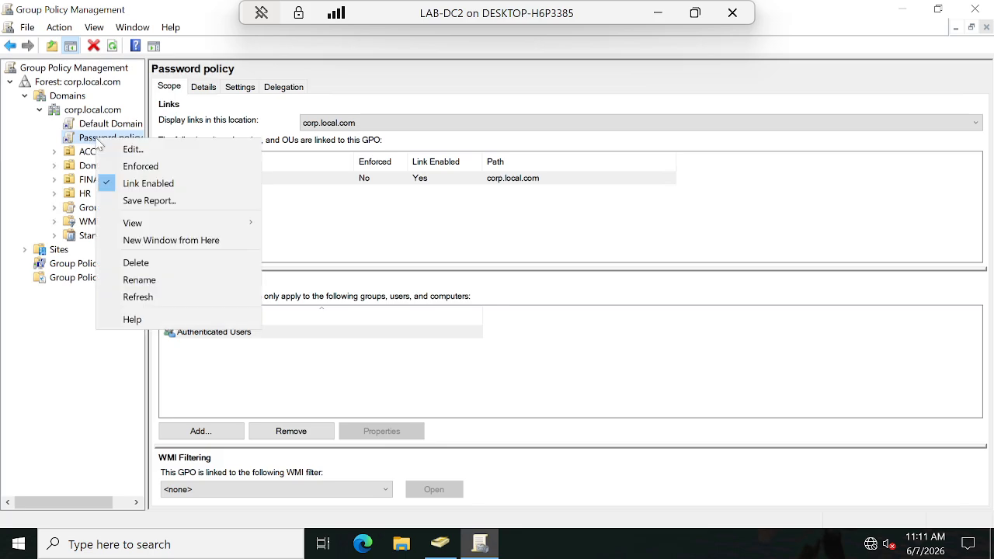
{"action": "left_click", "coordinate": [142, 154]}
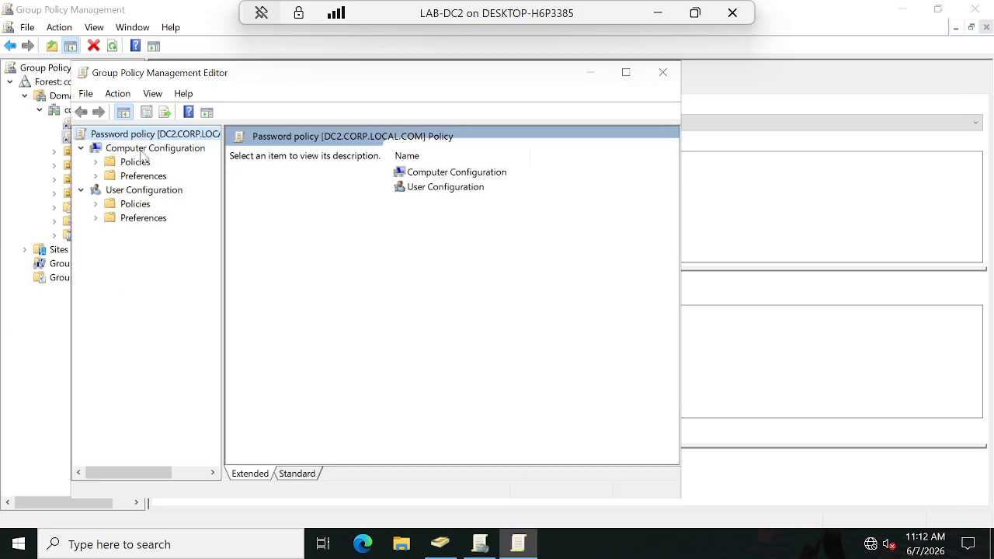
Step: Look through the Administrative Templates, System and Windows Settings folders under the User Configuration policies for password settings
{"action": "left_click", "coordinate": [97, 204]}
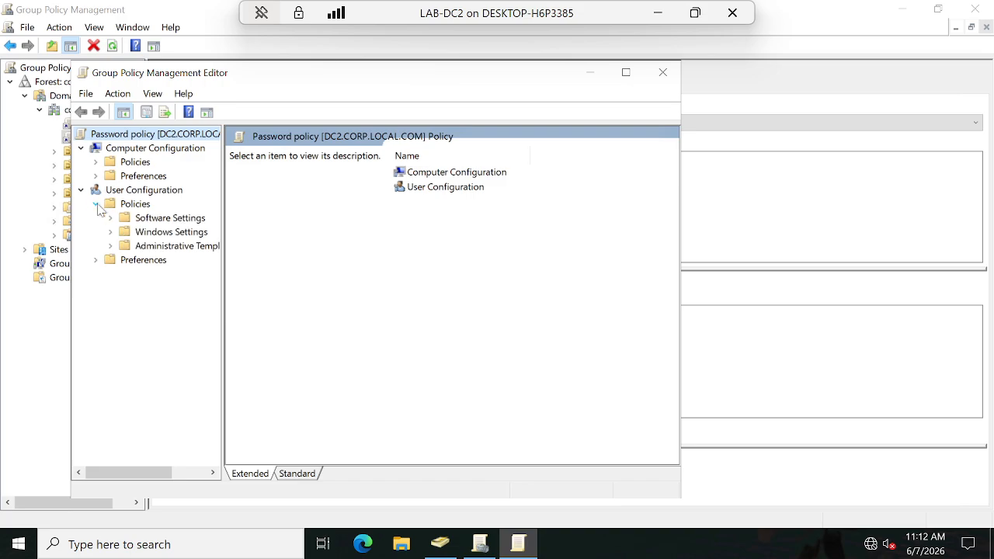
{"action": "left_click", "coordinate": [111, 246]}
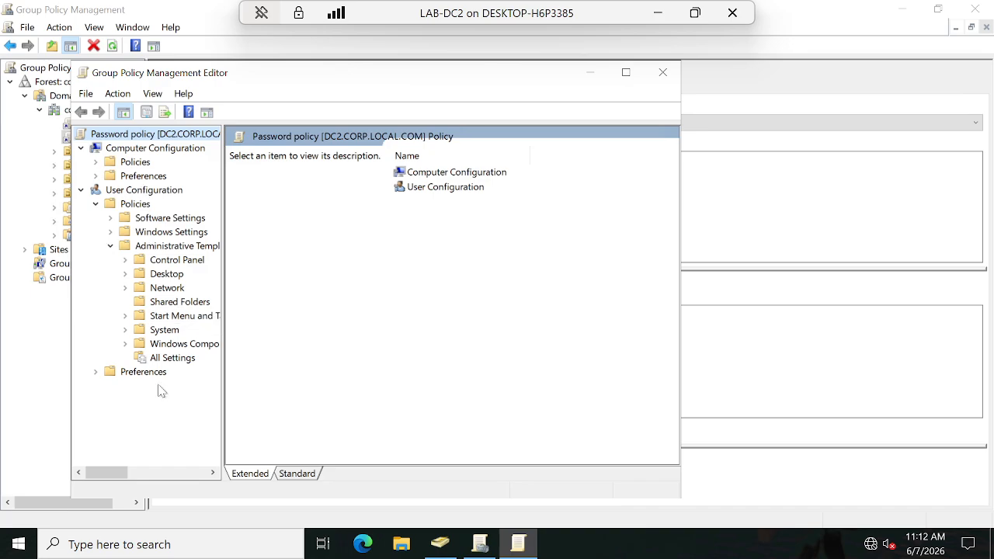
{"action": "left_click", "coordinate": [166, 332]}
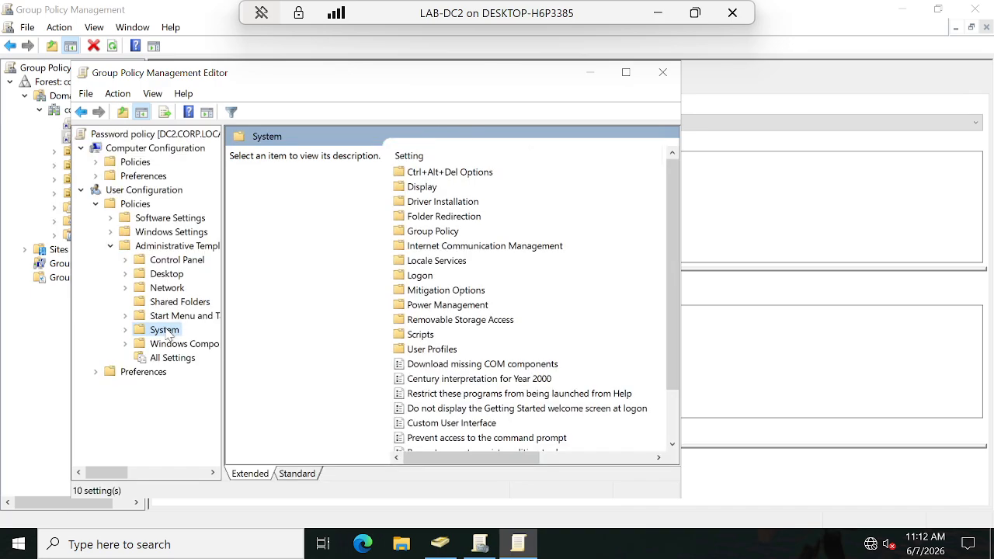
{"action": "left_click", "coordinate": [126, 331]}
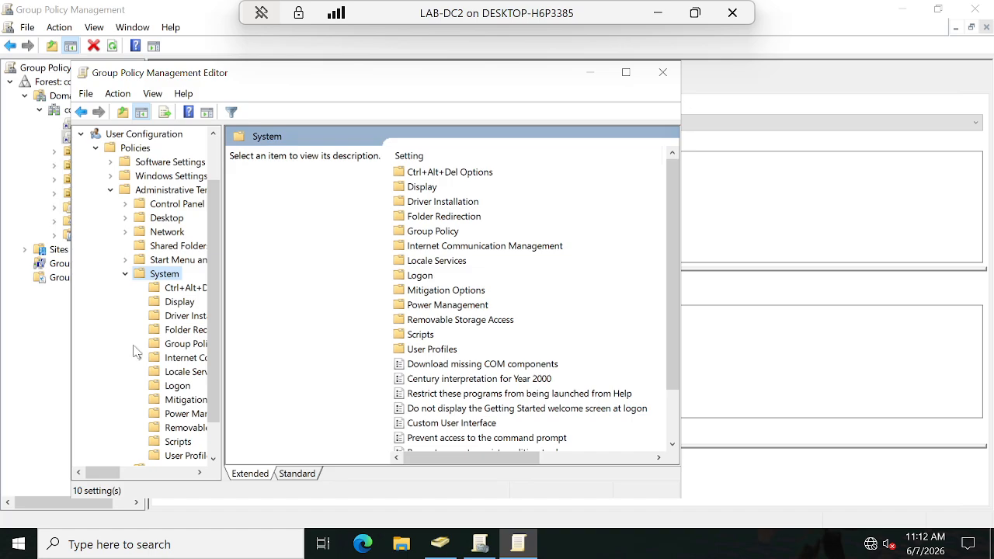
{"action": "scroll", "coordinate": [163, 409], "scroll_direction": "down", "scroll_amount": 1}
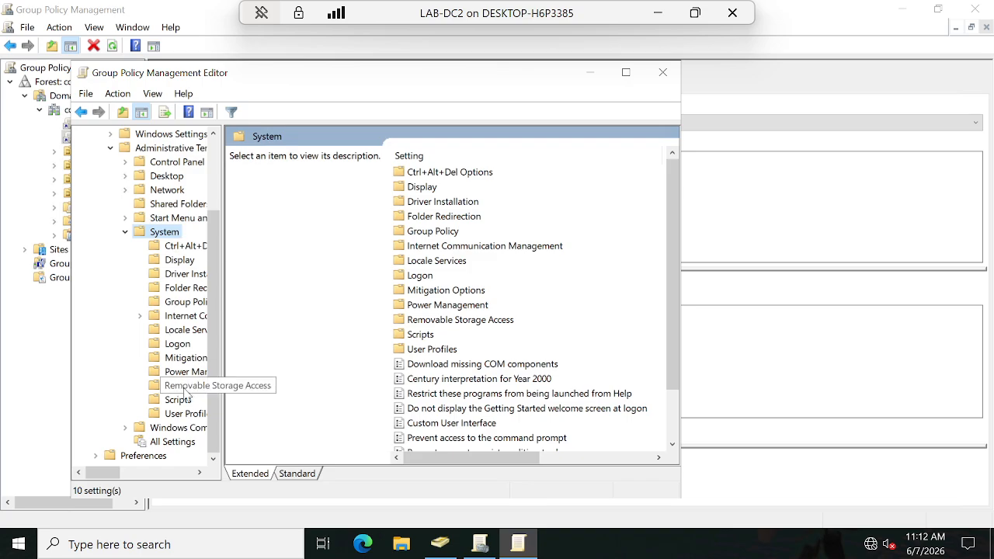
{"action": "scroll", "coordinate": [186, 392], "scroll_direction": "up", "scroll_amount": 2}
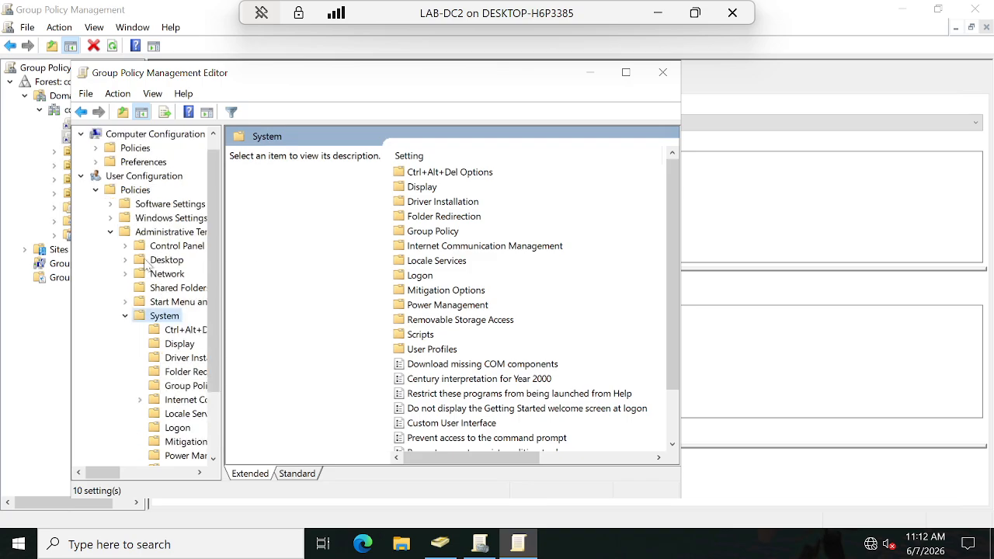
{"action": "left_click", "coordinate": [110, 218]}
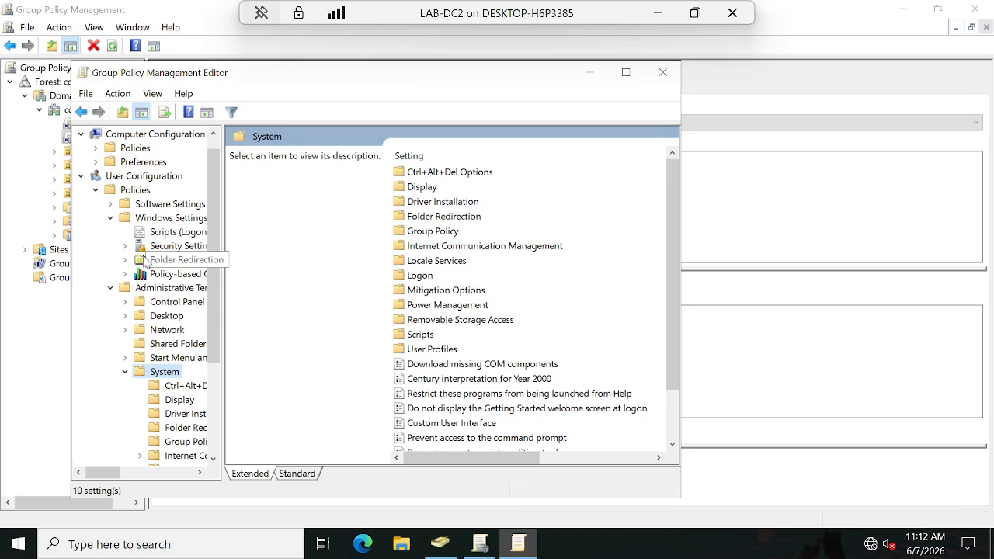
{"action": "left_click", "coordinate": [110, 288]}
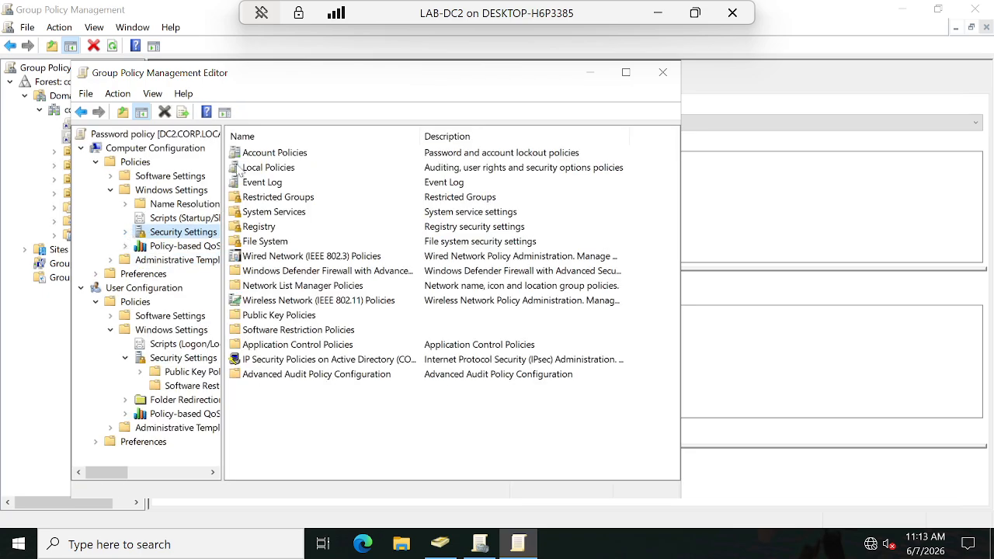
Step: Show the Password Policy settings under Account Policies in the Computer Configuration security settings and maximize the editor window
{"action": "double_click", "coordinate": [163, 235]}
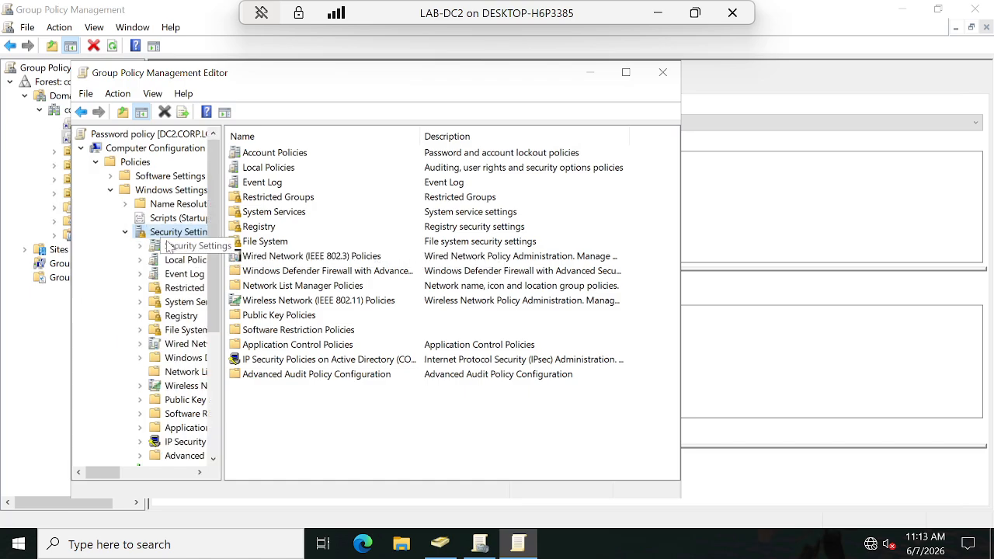
{"action": "left_click", "coordinate": [176, 247]}
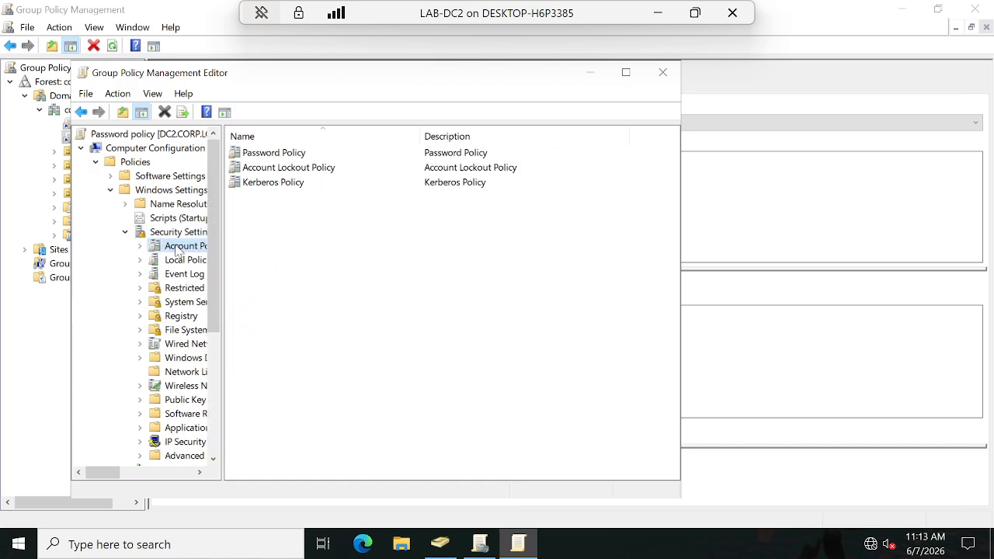
{"action": "left_click", "coordinate": [278, 158]}
{"action": "double_click", "coordinate": [279, 160]}
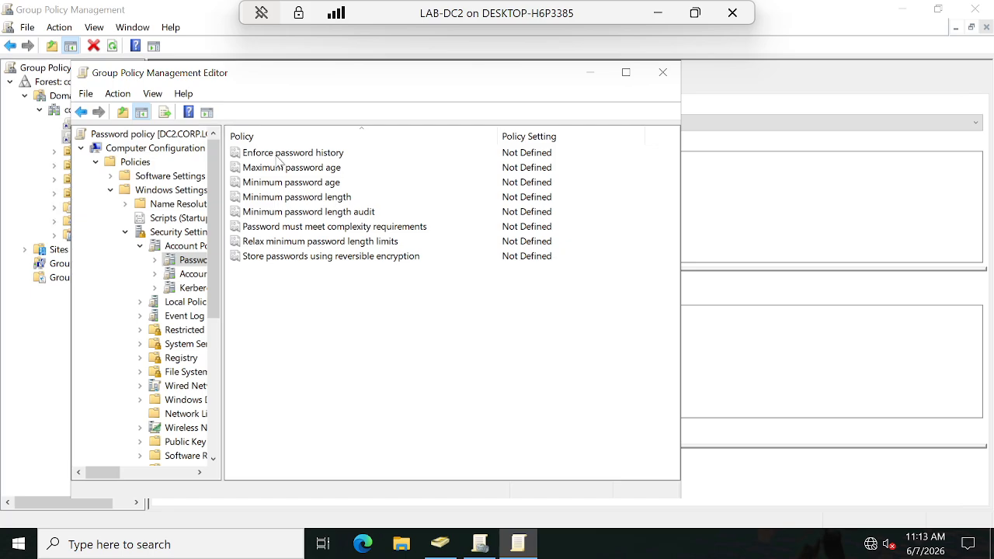
{"action": "double_click", "coordinate": [278, 75]}
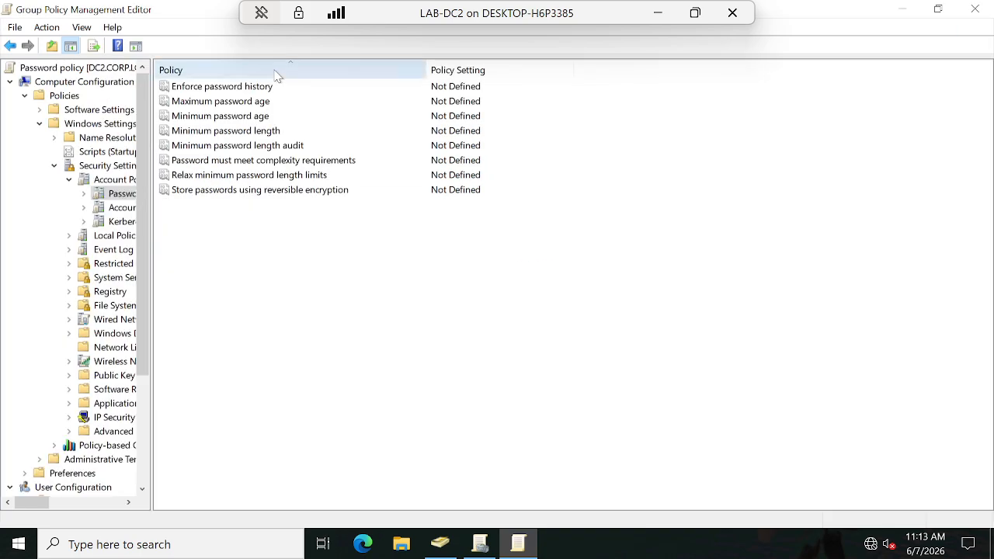
Step: Read the explanation of Enforce password history, then define the policy with 3 passwords remembered and apply it
{"action": "double_click", "coordinate": [227, 88]}
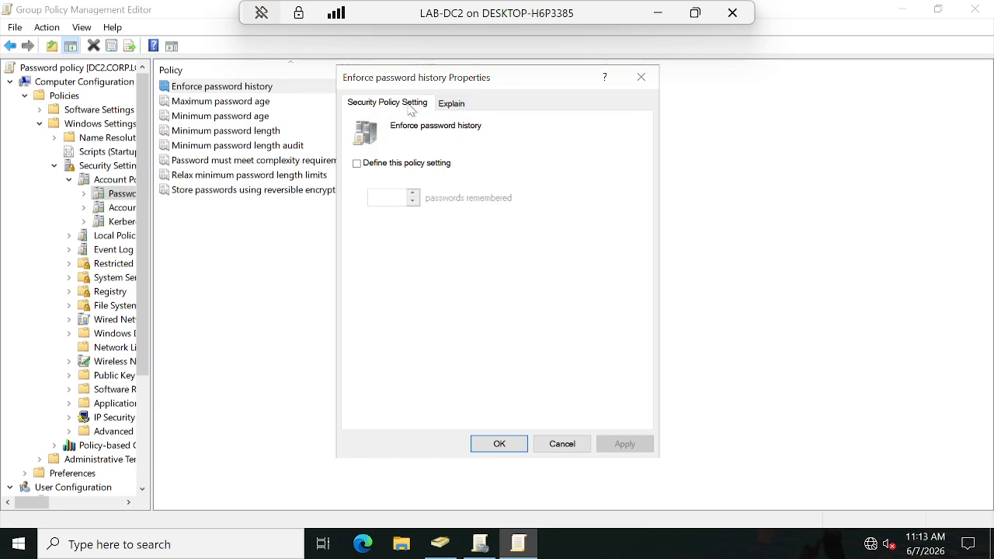
{"action": "left_click", "coordinate": [457, 105]}
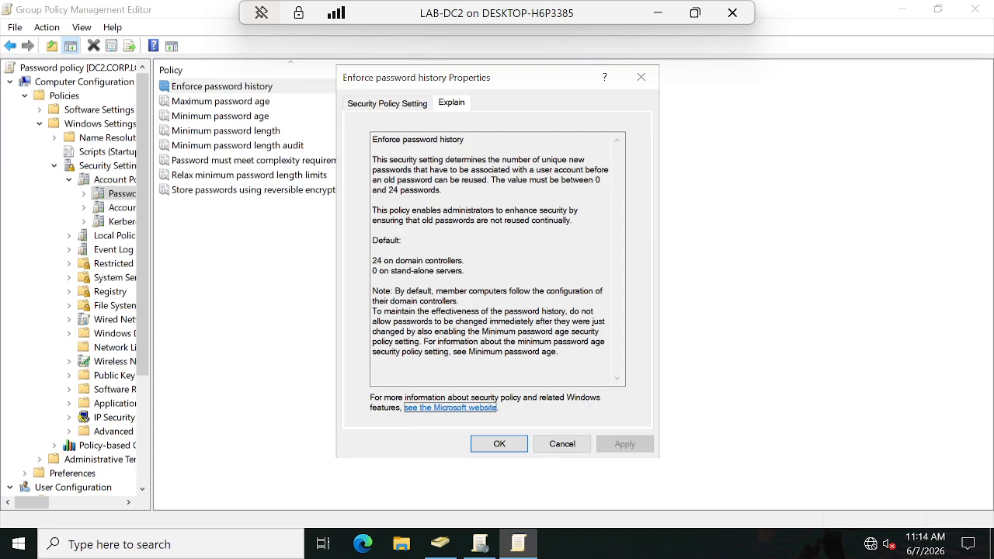
{"action": "left_click", "coordinate": [385, 104]}
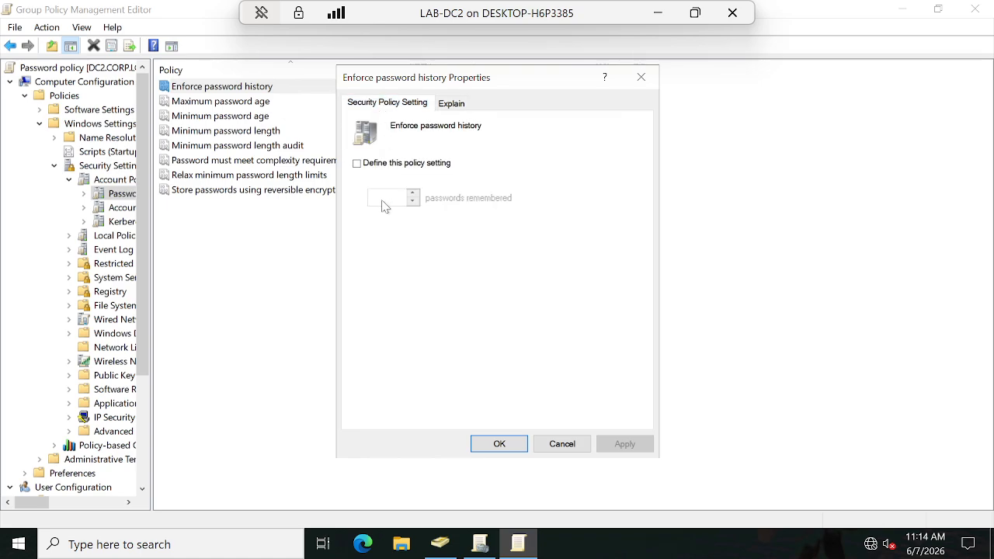
{"action": "left_click", "coordinate": [358, 164]}
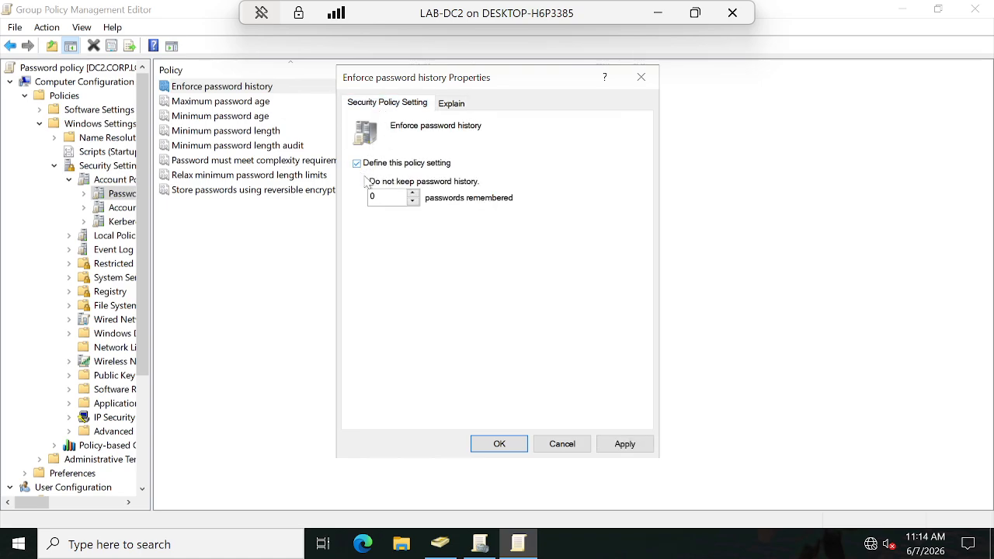
{"action": "left_click", "coordinate": [384, 197]}
{"action": "key", "text": "BackSpace"}
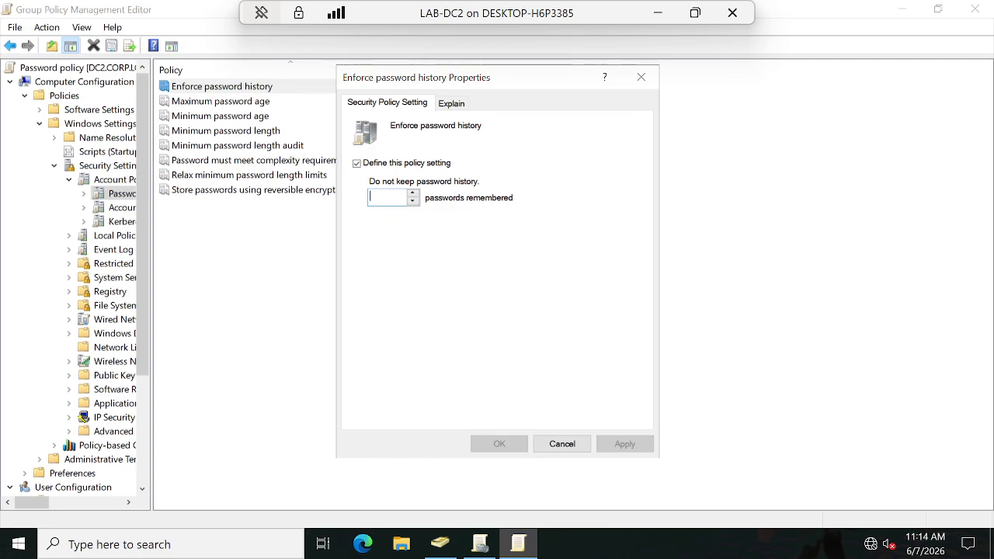
{"action": "type", "text": "3"}
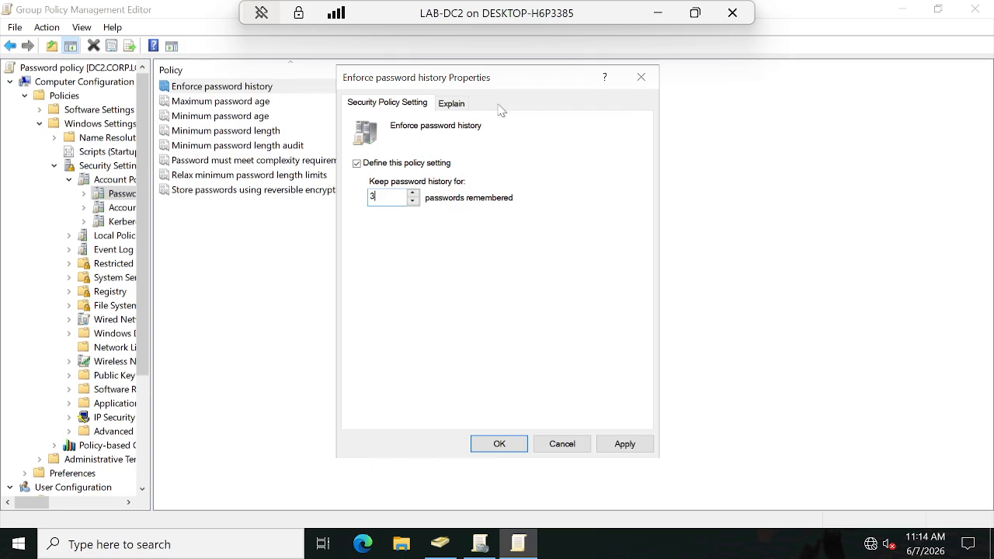
{"action": "left_click", "coordinate": [447, 106]}
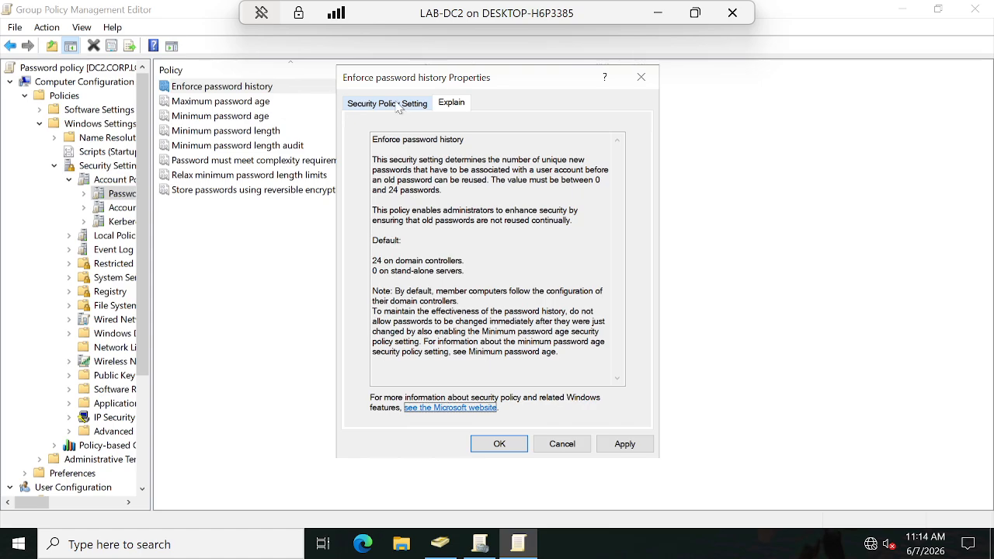
{"action": "left_click", "coordinate": [388, 103]}
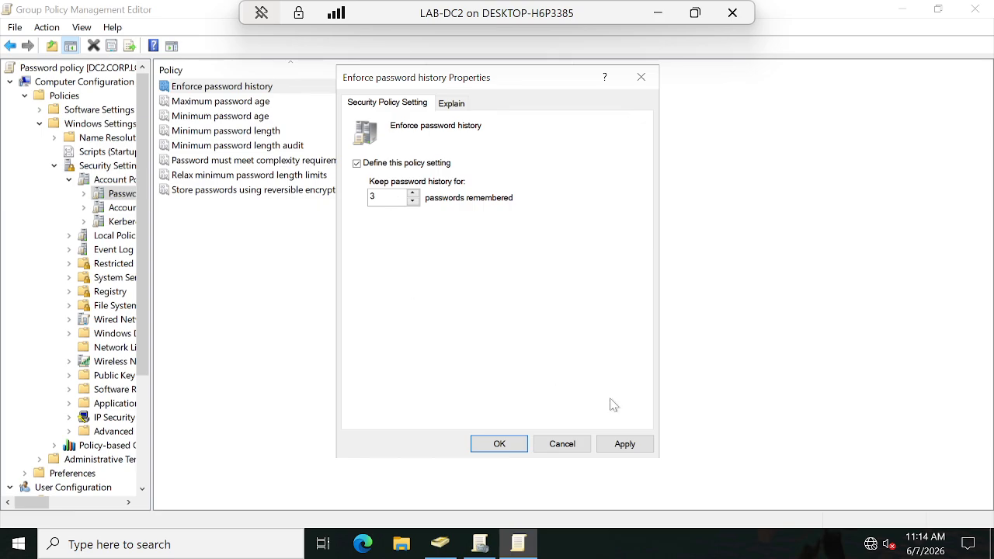
{"action": "left_click", "coordinate": [625, 445]}
{"action": "left_click", "coordinate": [499, 444]}
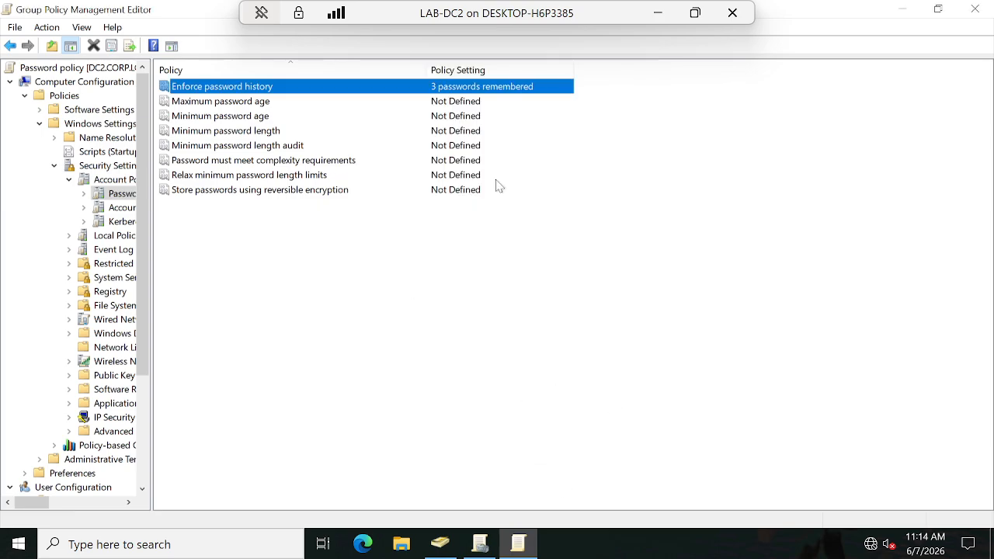
Step: Read the explanation of Maximum password age, then define it as 30 days and accept the suggested Minimum password age of 29 days
{"action": "double_click", "coordinate": [229, 104]}
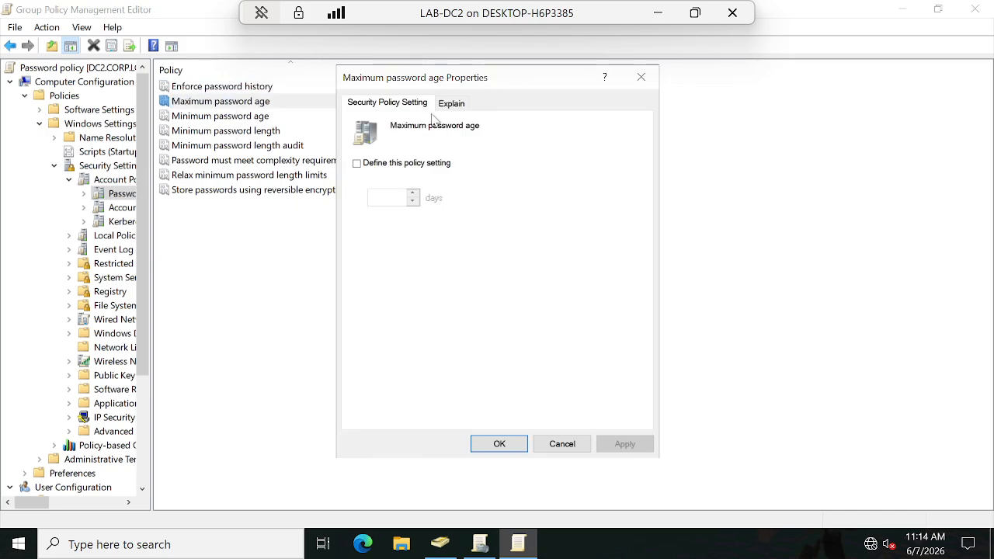
{"action": "left_click", "coordinate": [451, 104]}
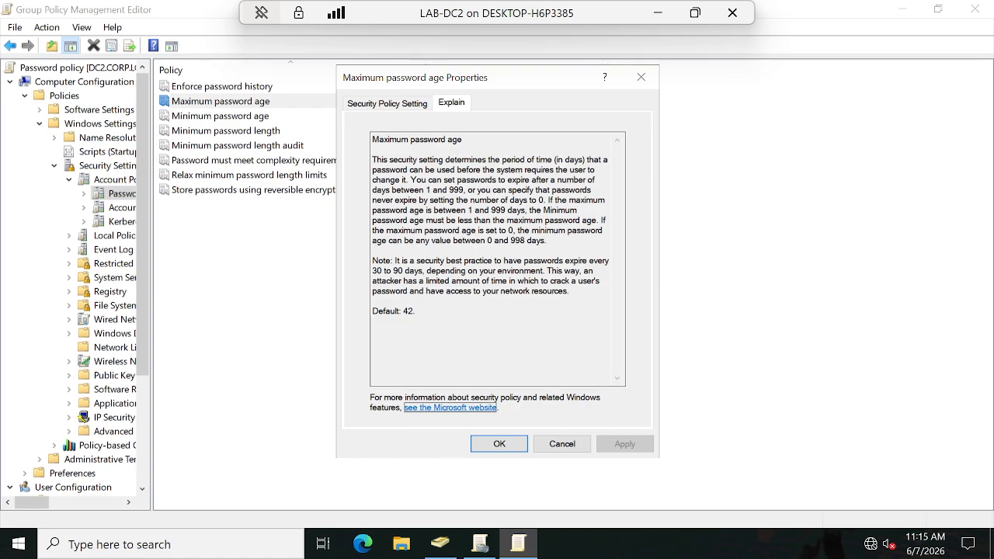
{"action": "left_click", "coordinate": [387, 104]}
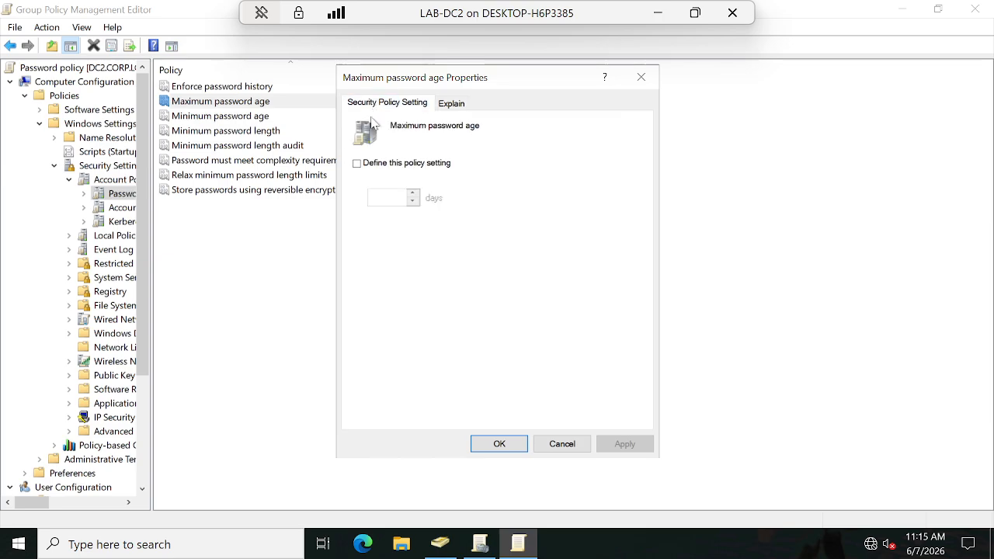
{"action": "left_click", "coordinate": [356, 163]}
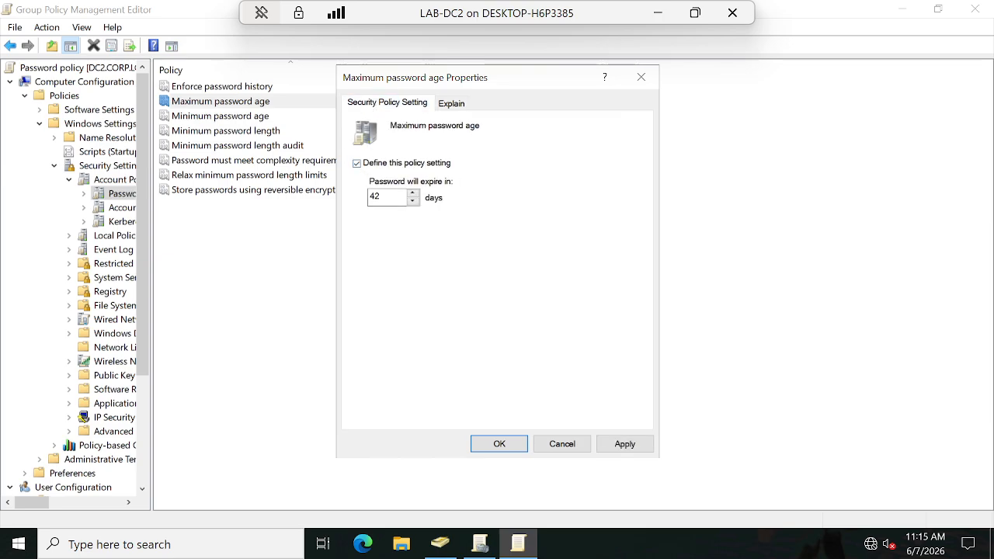
{"action": "left_click", "coordinate": [390, 197]}
{"action": "key", "text": "BackSpace"}
{"action": "key", "text": "BackSpace"}
{"action": "type", "text": "30"}
{"action": "left_click", "coordinate": [625, 444]}
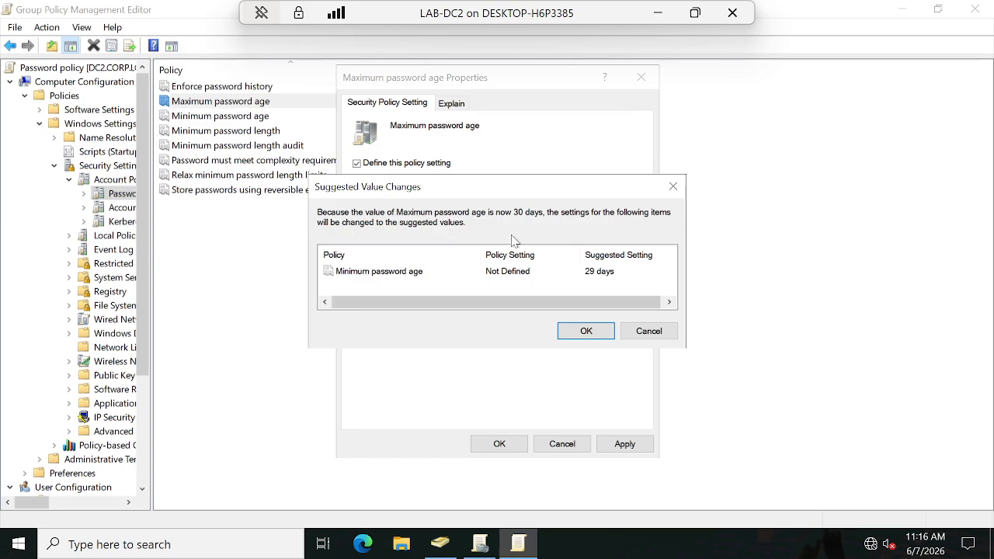
{"action": "left_click", "coordinate": [586, 332]}
{"action": "left_click", "coordinate": [497, 443]}
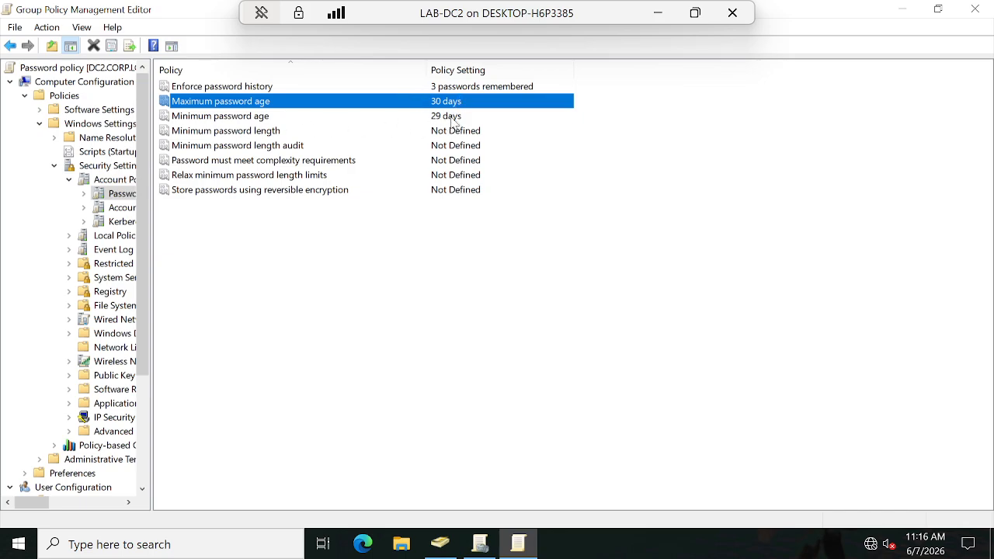
Step: Change the Maximum password age policy to 40 days and apply it
{"action": "double_click", "coordinate": [339, 101]}
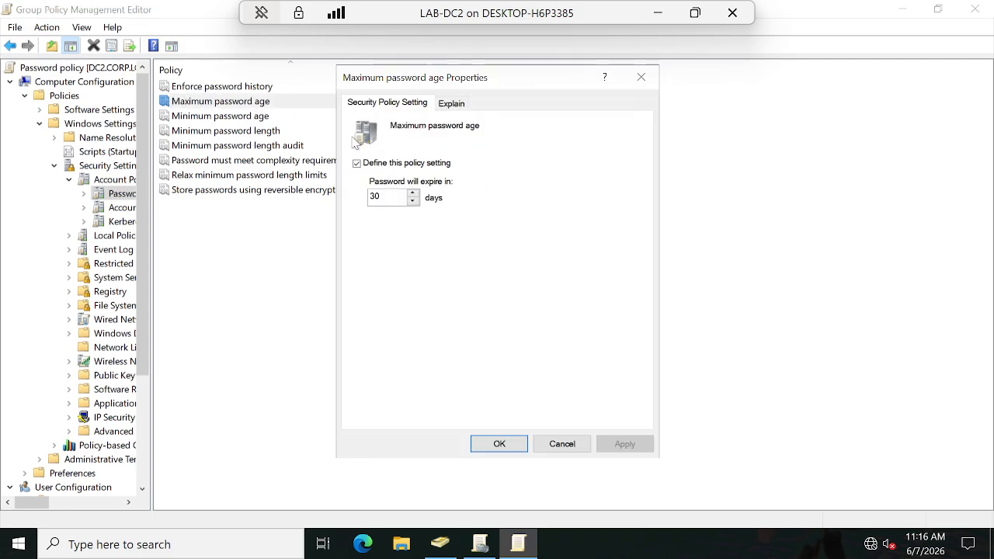
{"action": "double_click", "coordinate": [387, 196]}
{"action": "type", "text": "4"}
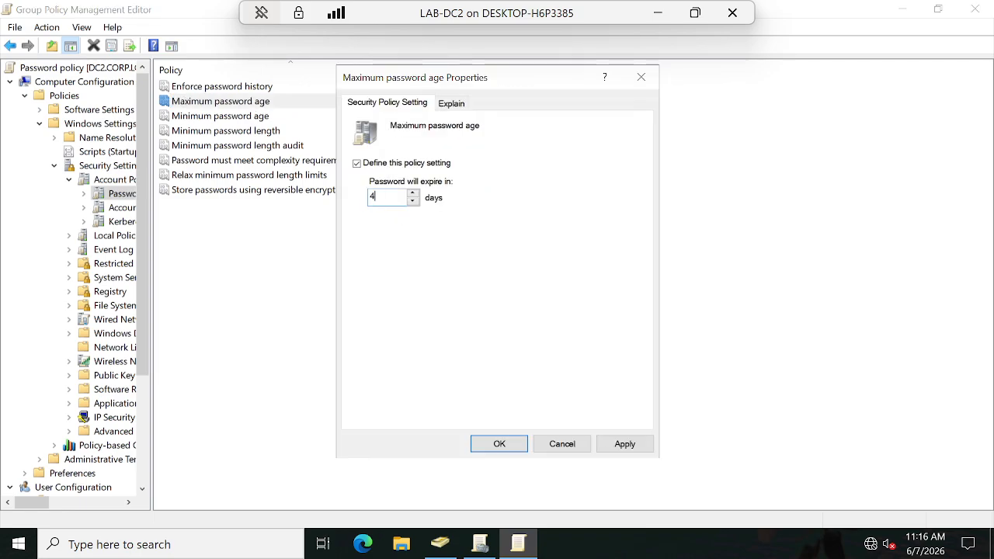
{"action": "type", "text": "0"}
{"action": "left_click", "coordinate": [626, 444]}
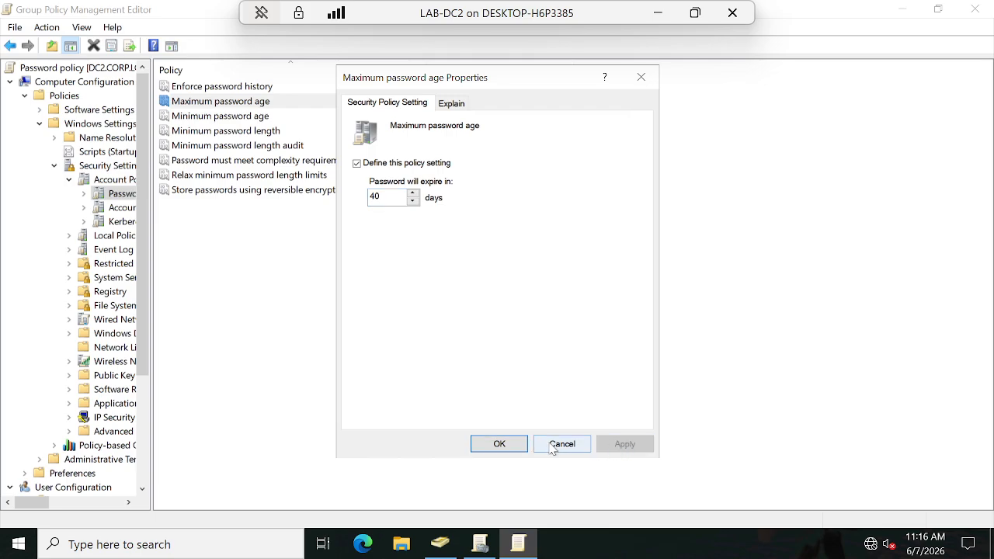
{"action": "left_click", "coordinate": [499, 444]}
{"action": "left_click", "coordinate": [456, 117]}
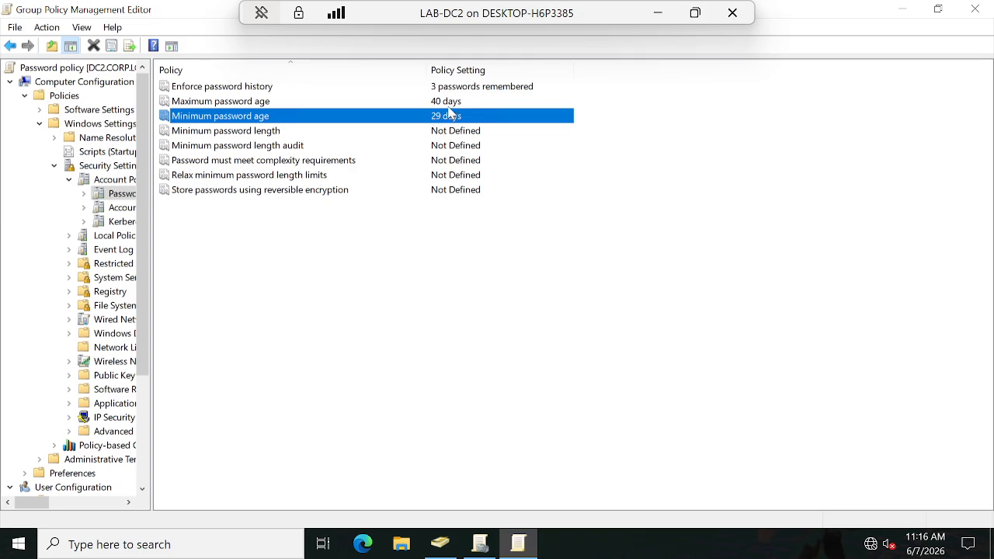
{"action": "key", "text": "Up"}
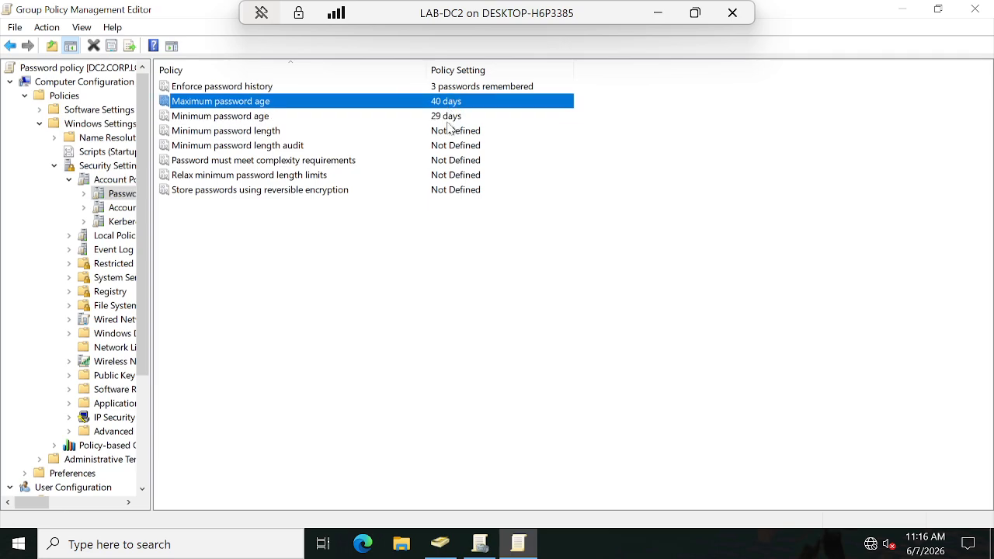
Step: Check the explanation of Minimum password length, then define the policy with at least 5 characters and apply it
{"action": "left_click", "coordinate": [219, 131]}
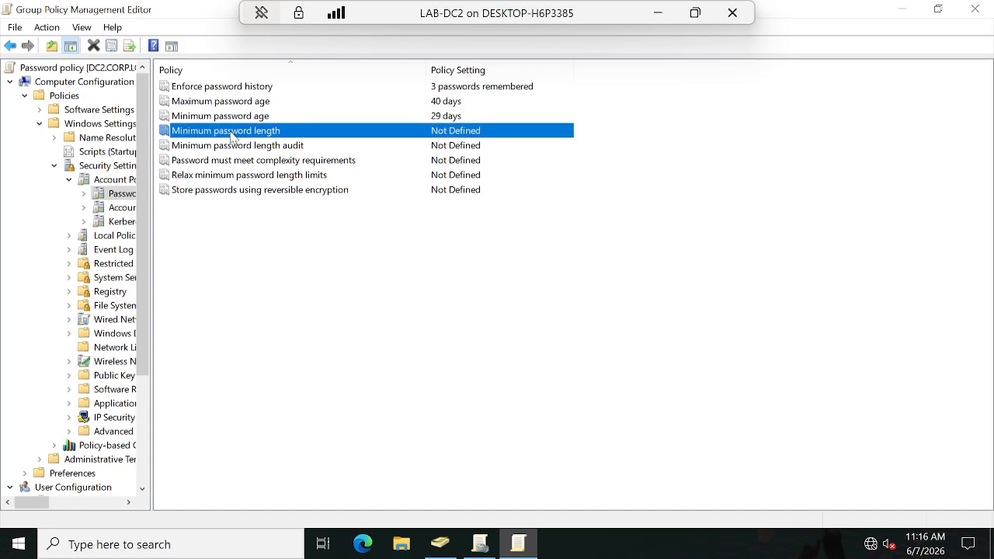
{"action": "double_click", "coordinate": [230, 132]}
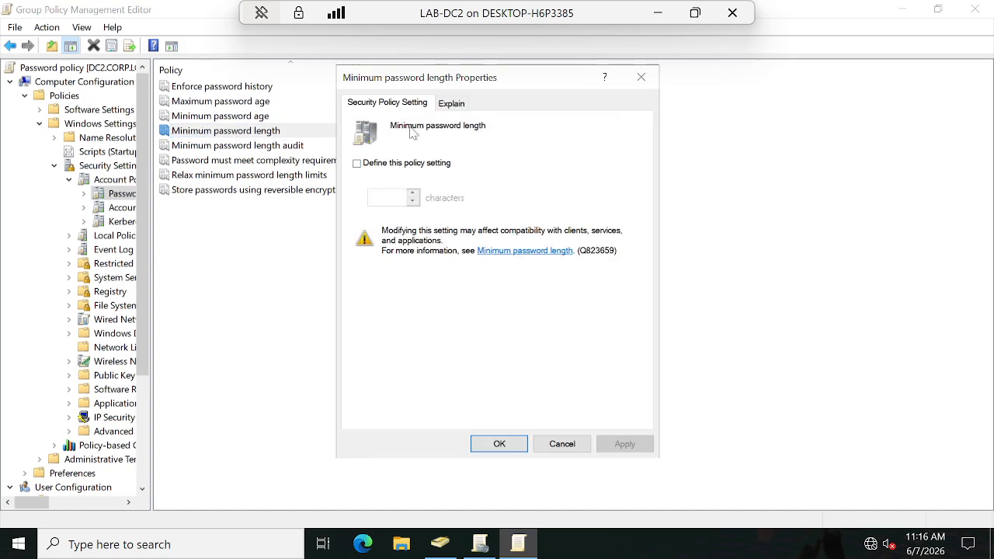
{"action": "left_click", "coordinate": [463, 105]}
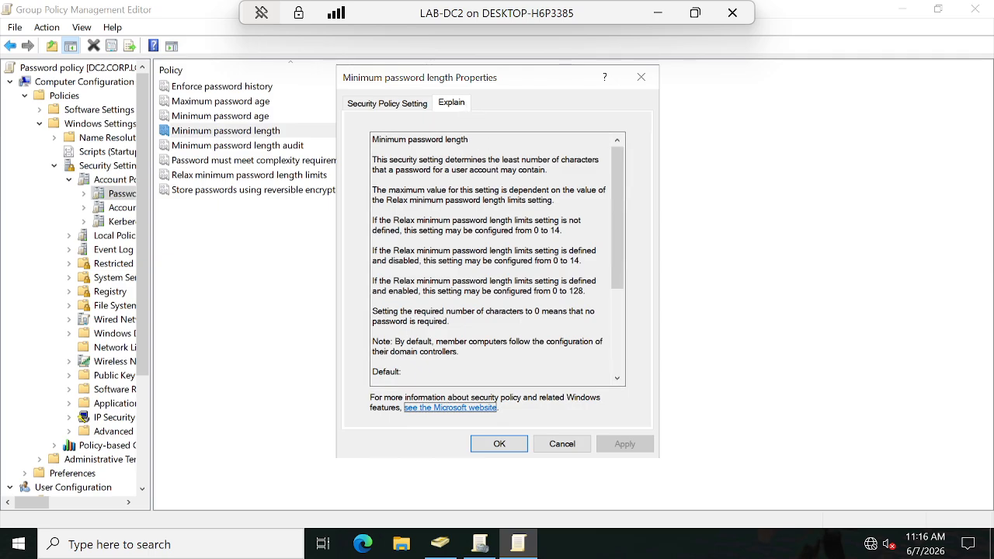
{"action": "left_click", "coordinate": [369, 106]}
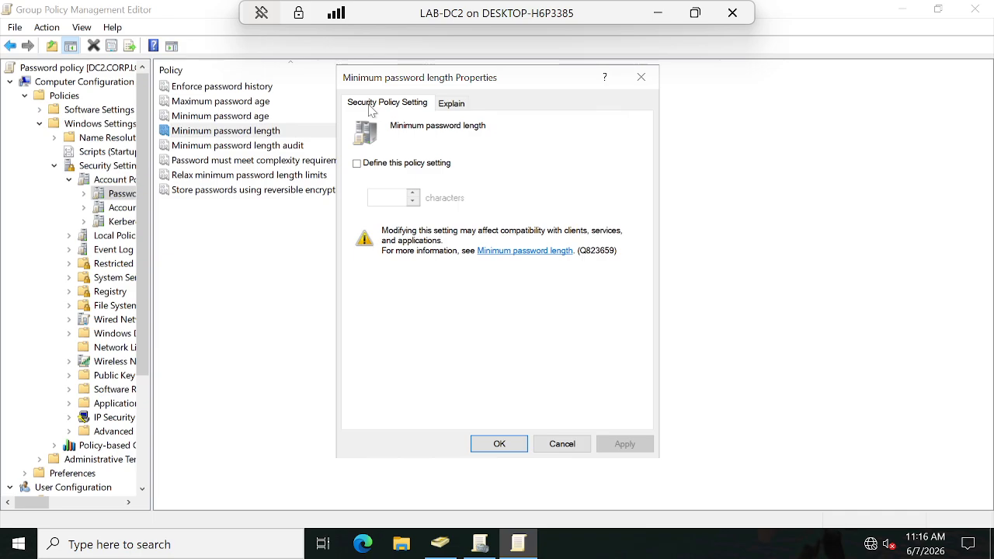
{"action": "left_click", "coordinate": [363, 164]}
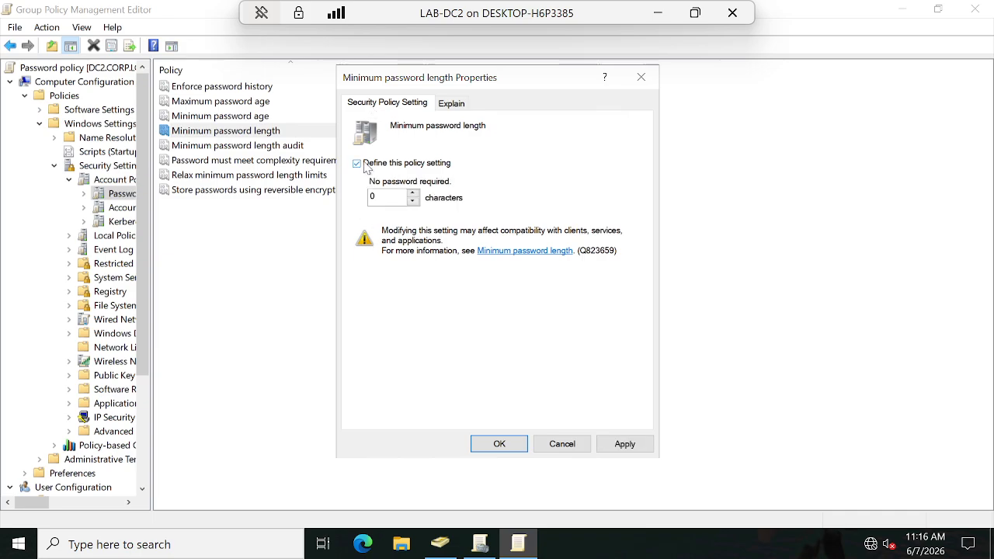
{"action": "left_click_drag", "start_coordinate": [388, 197], "coordinate": [334, 192]}
{"action": "type", "text": "5"}
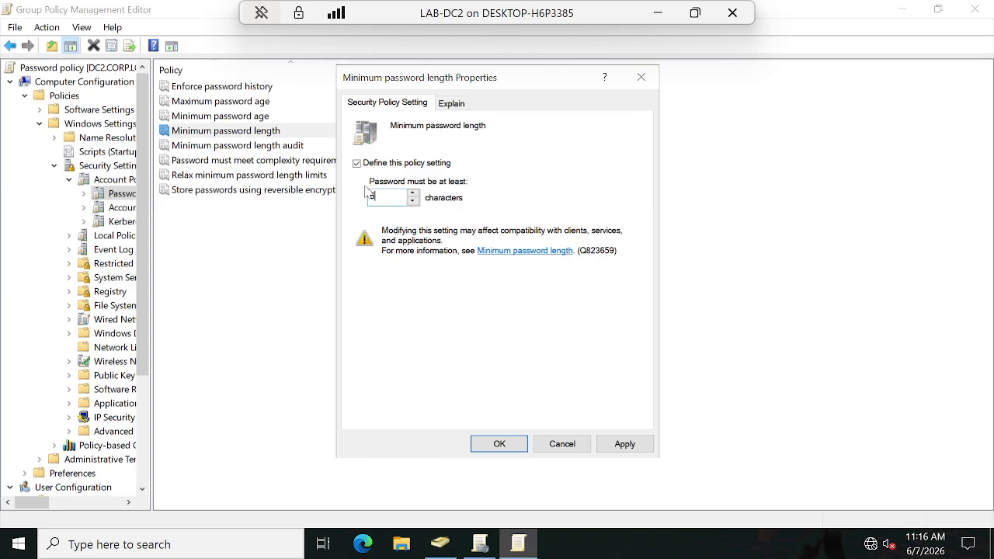
{"action": "left_click", "coordinate": [625, 444]}
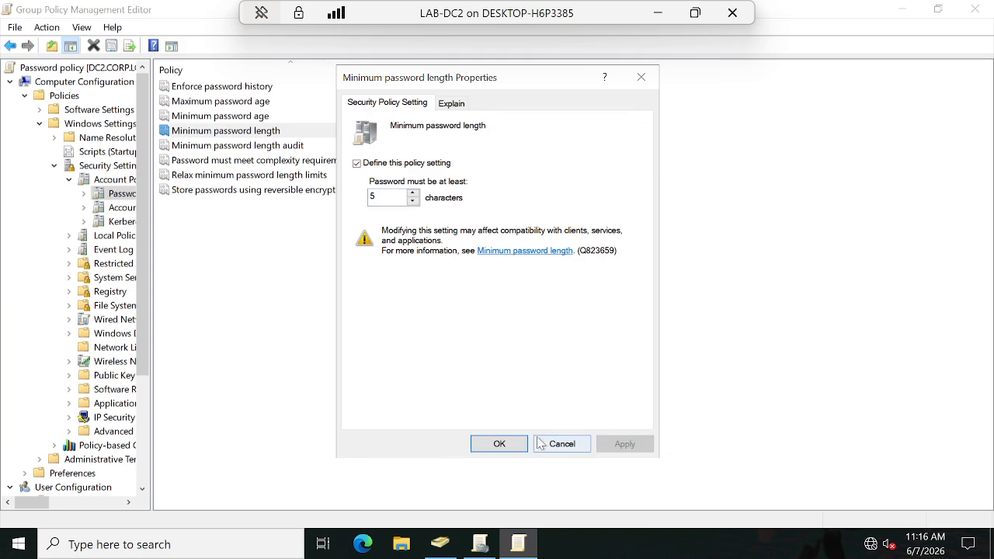
{"action": "left_click", "coordinate": [500, 443]}
Step: Read the explanation of Minimum password length audit, then define the policy to log new passwords shorter than 5 characters
{"action": "double_click", "coordinate": [251, 148]}
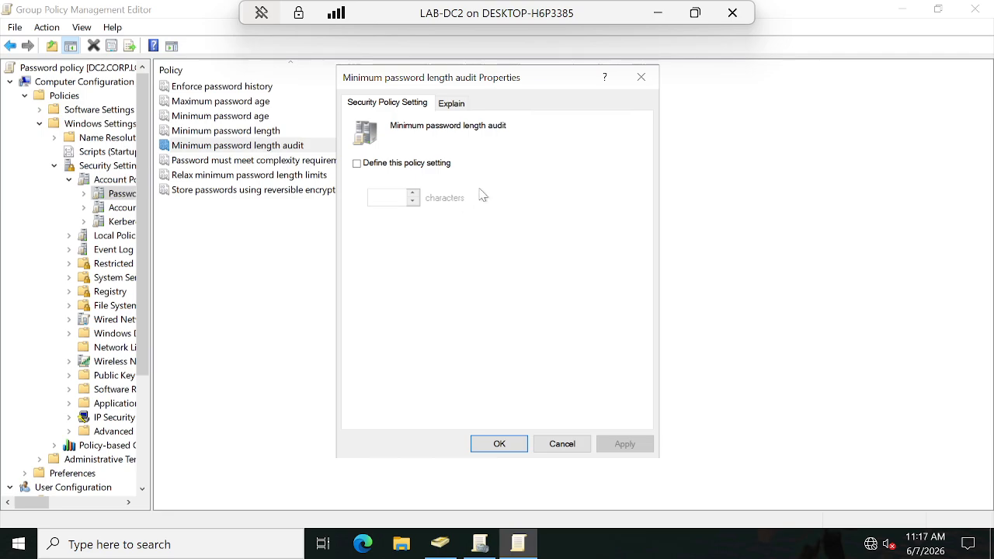
{"action": "left_click", "coordinate": [458, 104]}
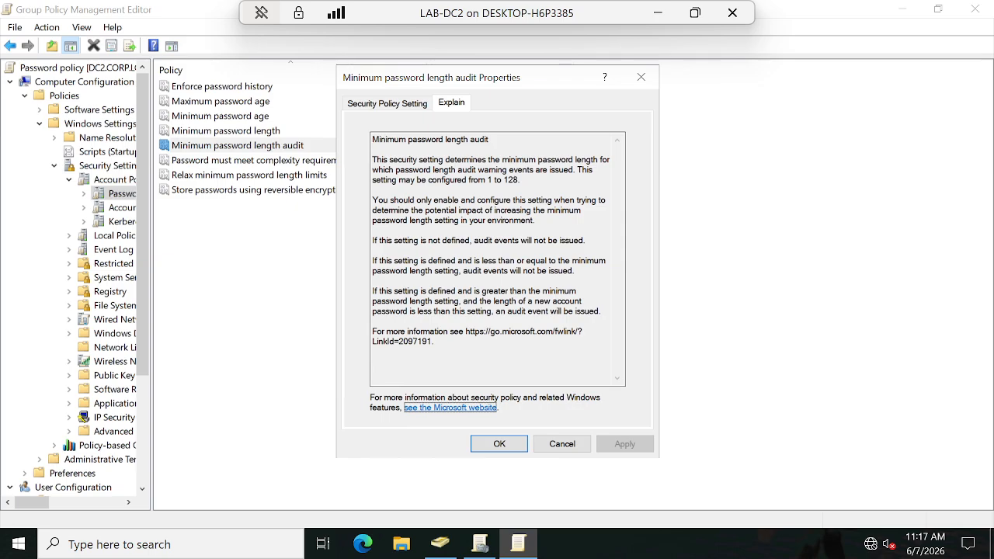
{"action": "left_click", "coordinate": [500, 445]}
{"action": "double_click", "coordinate": [440, 146]}
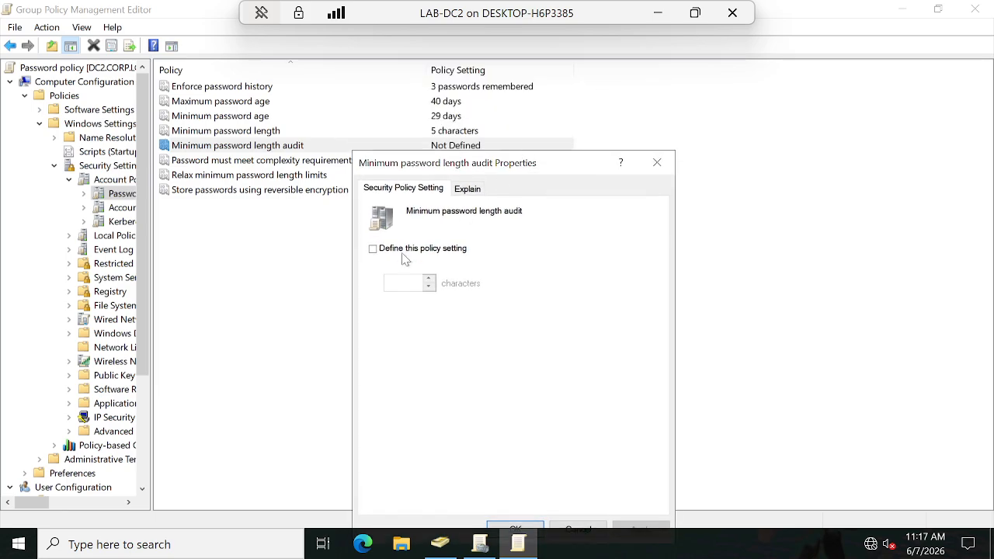
{"action": "left_click", "coordinate": [378, 250]}
{"action": "left_click", "coordinate": [404, 284]}
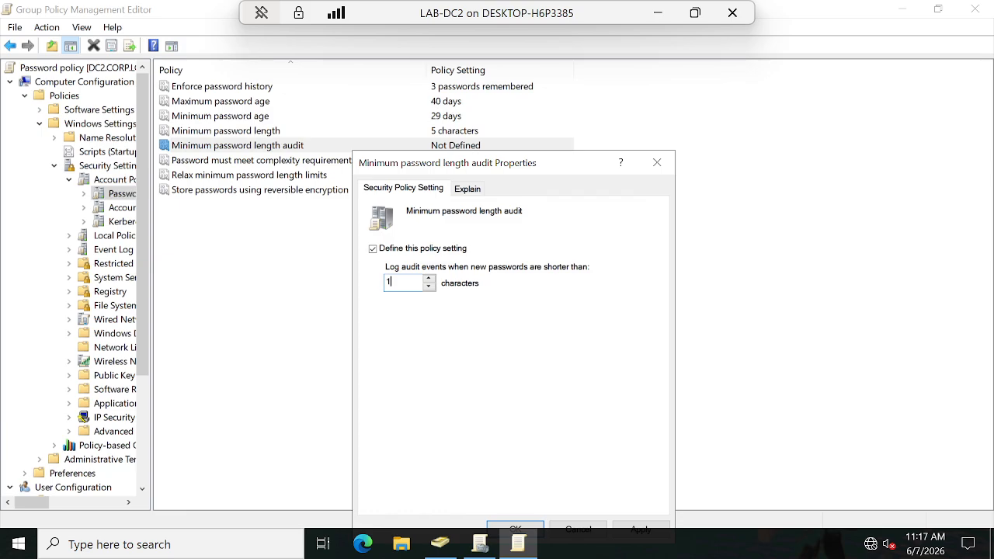
{"action": "key", "text": "BackSpace"}
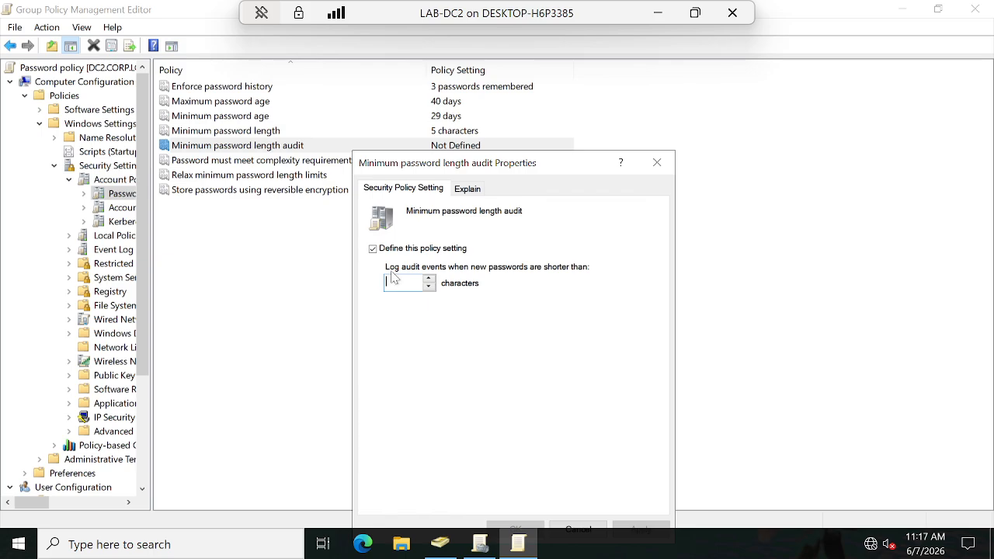
{"action": "type", "text": "5"}
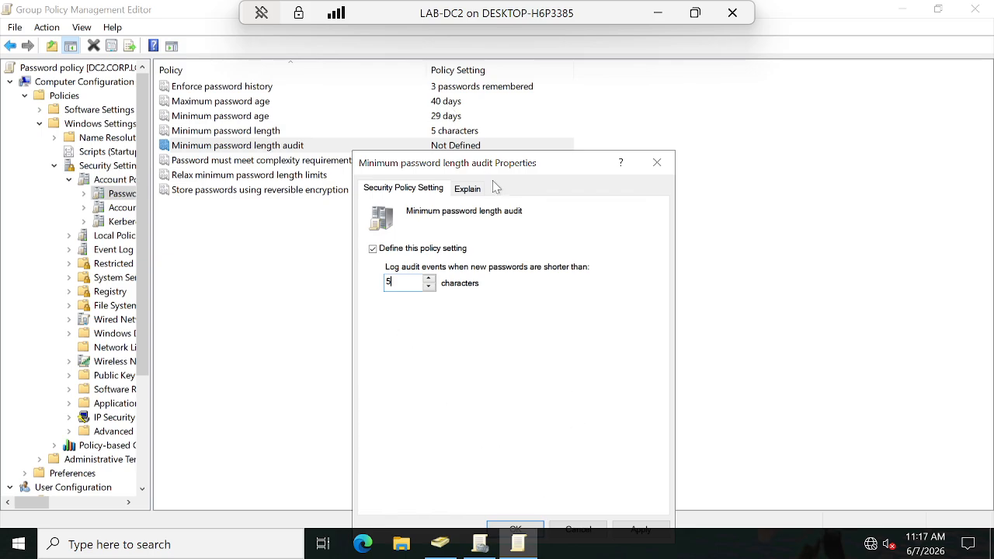
{"action": "left_click_drag", "start_coordinate": [491, 171], "coordinate": [495, 100]}
{"action": "left_click", "coordinate": [509, 460]}
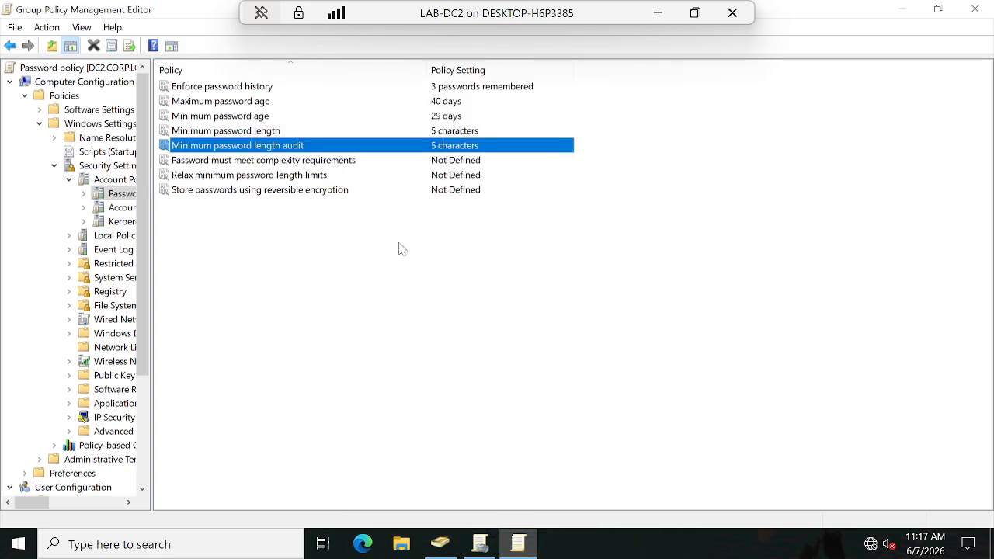
Step: Define Password must meet complexity requirements as Enabled, read its explanation and apply the policy
{"action": "left_click", "coordinate": [326, 164]}
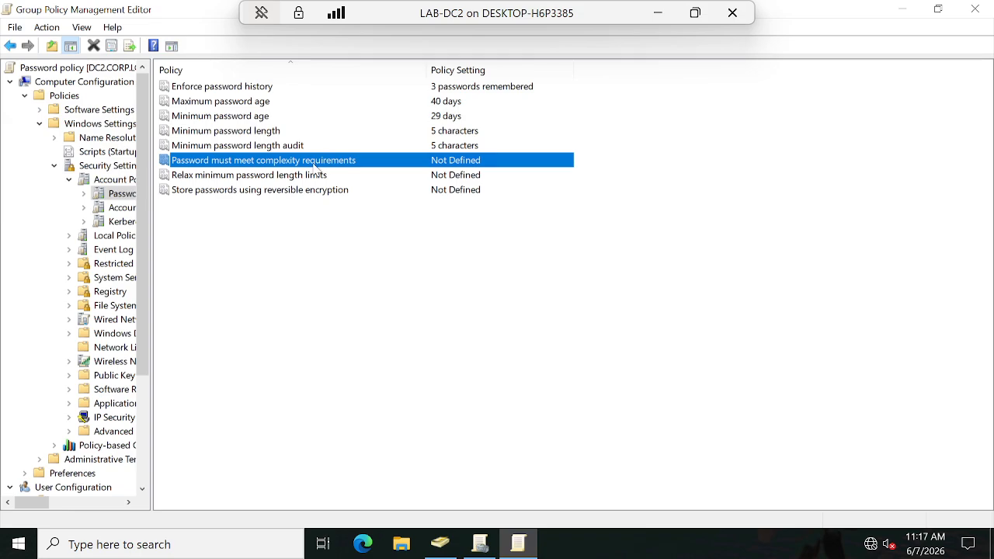
{"action": "double_click", "coordinate": [360, 164]}
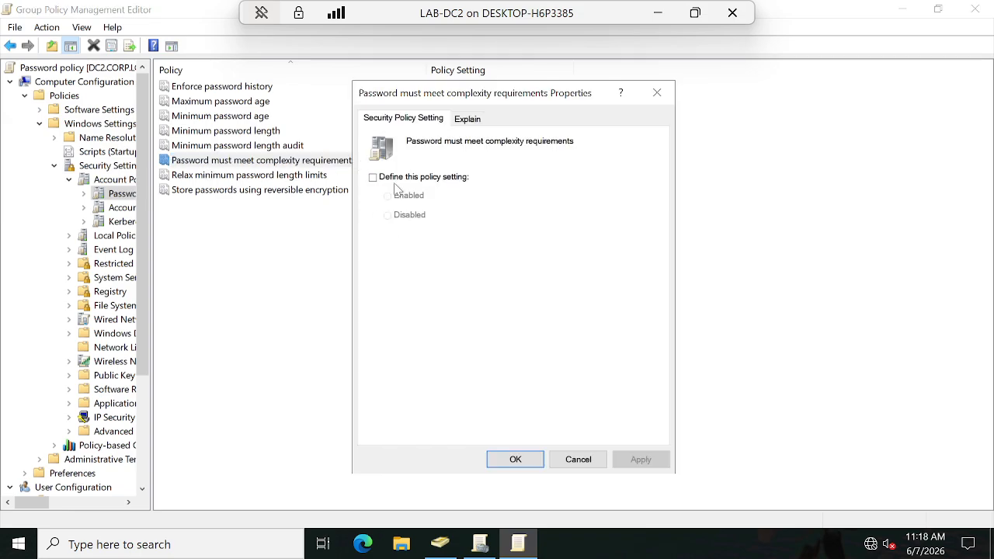
{"action": "left_click", "coordinate": [372, 177]}
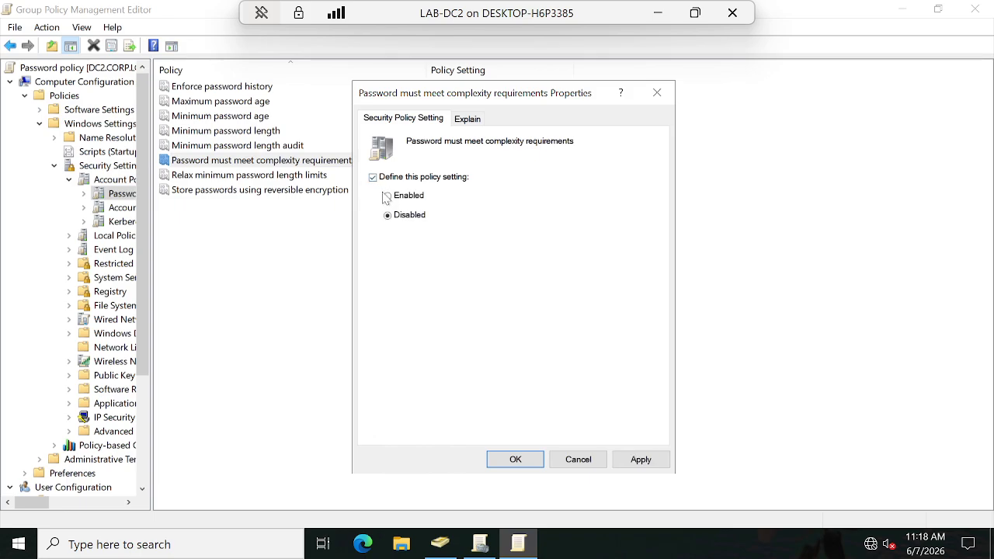
{"action": "left_click", "coordinate": [390, 198]}
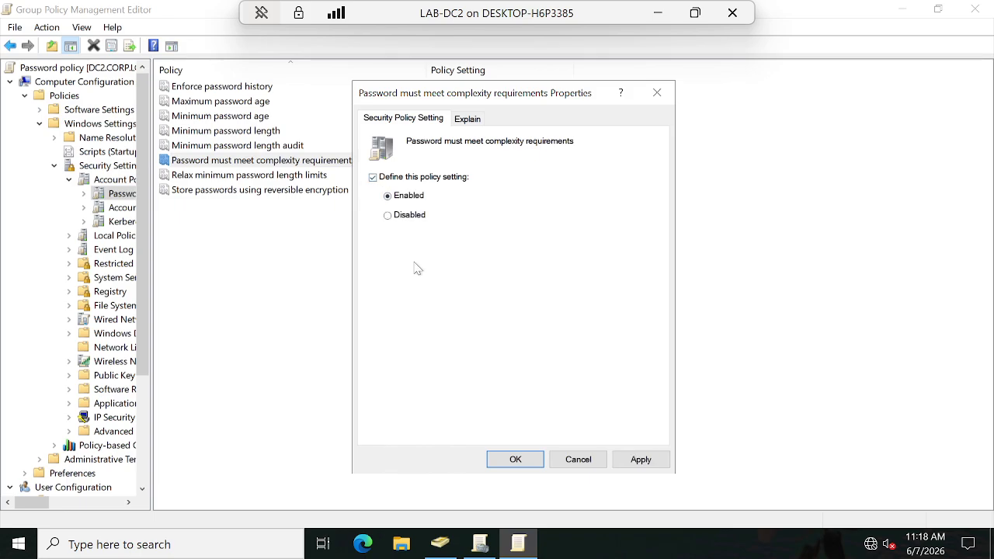
{"action": "left_click", "coordinate": [469, 121]}
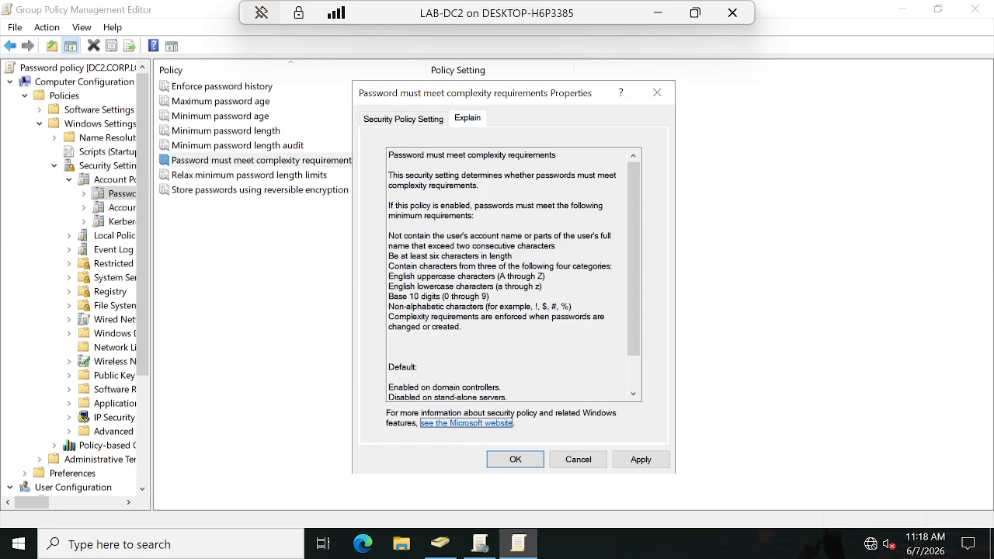
{"action": "left_click", "coordinate": [644, 462]}
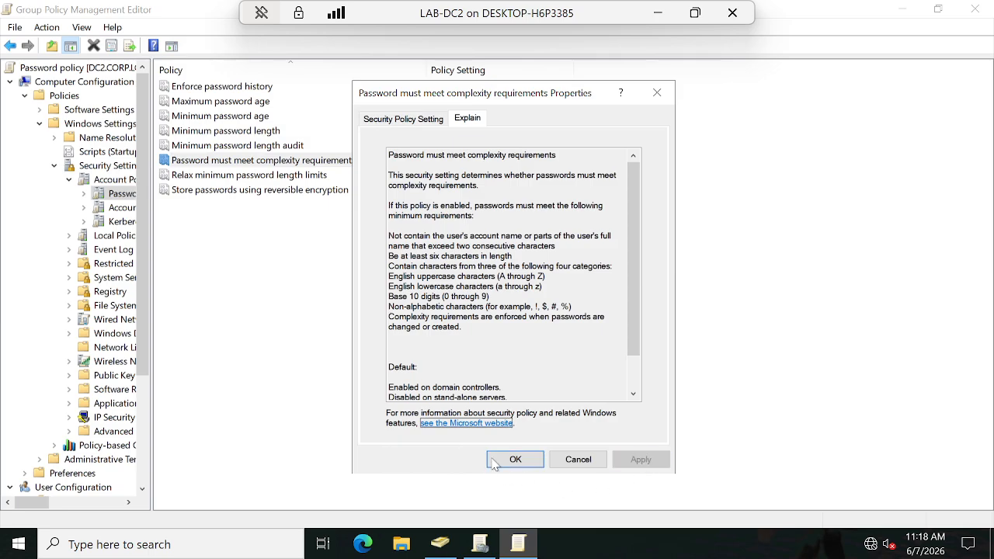
{"action": "left_click", "coordinate": [492, 462]}
Step: Read the explanation of Relax minimum password length limits, define the policy as Enabled and accept the setting change
{"action": "double_click", "coordinate": [258, 179]}
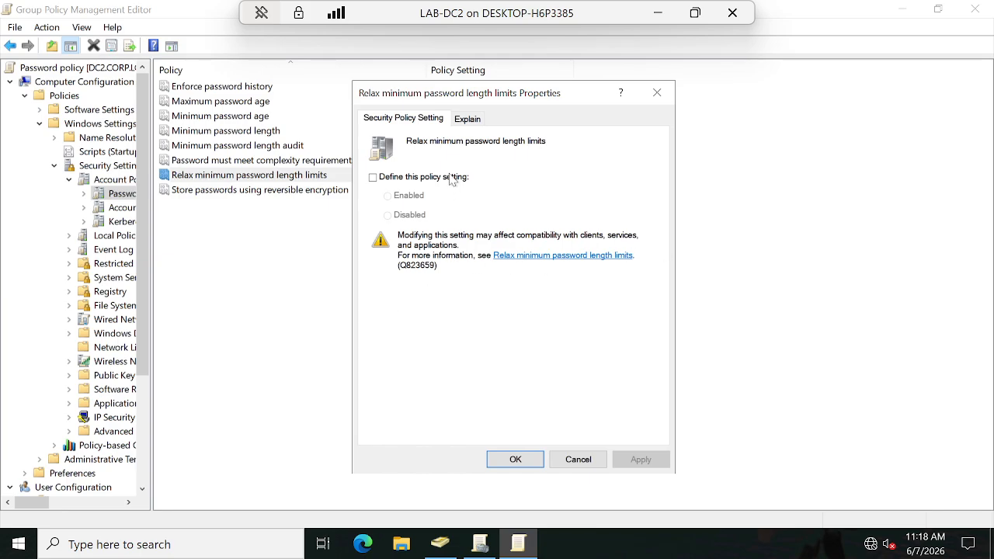
{"action": "left_click", "coordinate": [468, 122]}
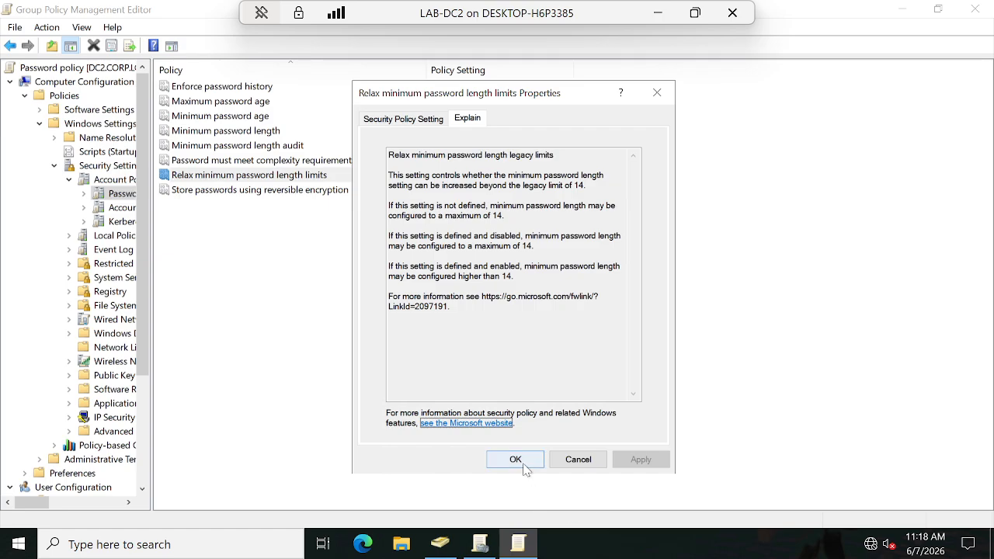
{"action": "left_click", "coordinate": [404, 118]}
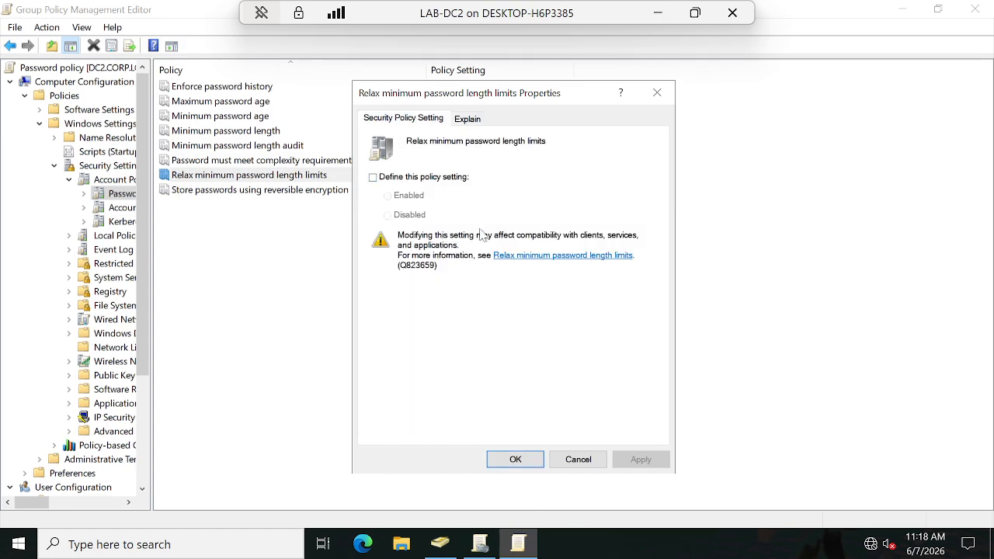
{"action": "left_click", "coordinate": [373, 178]}
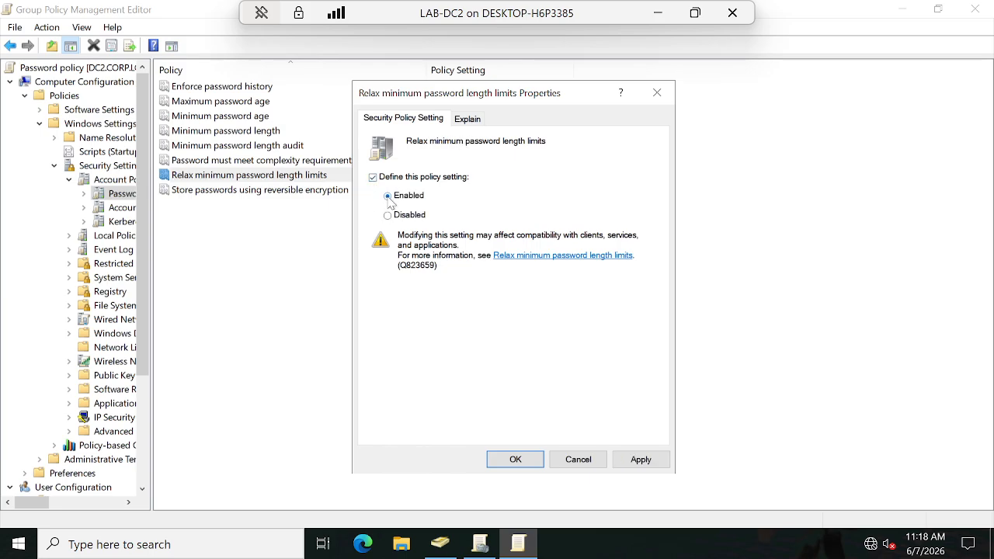
{"action": "left_click", "coordinate": [469, 121]}
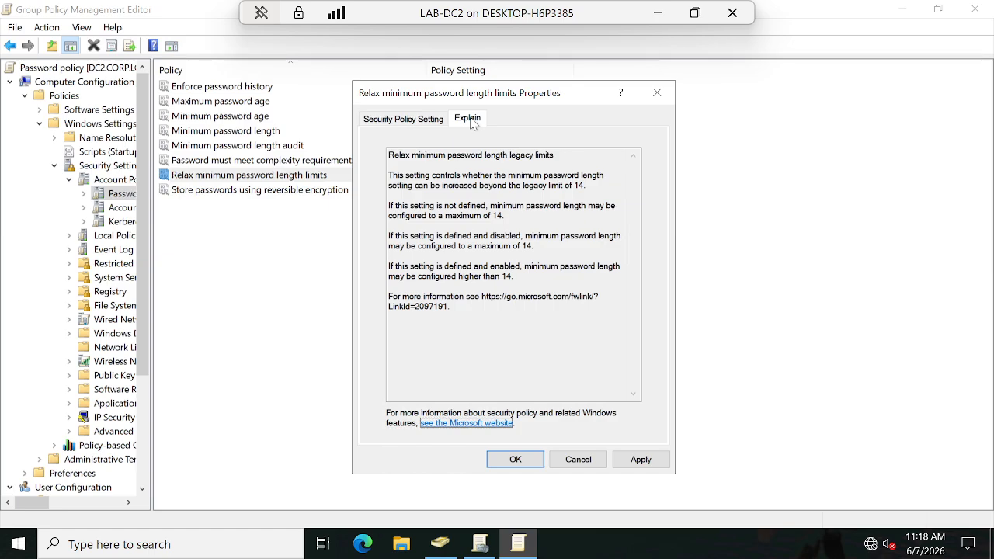
{"action": "left_click", "coordinate": [516, 462]}
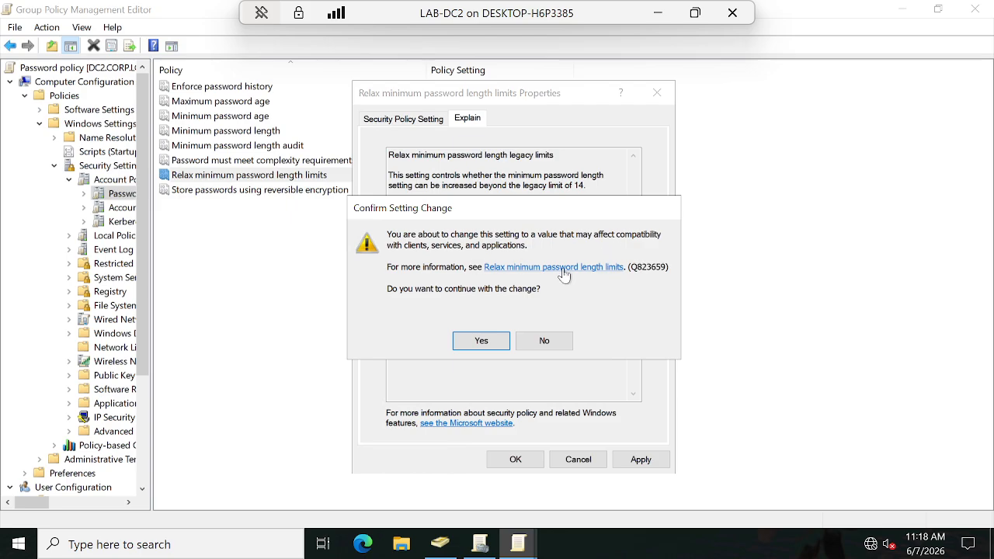
{"action": "left_click", "coordinate": [480, 340]}
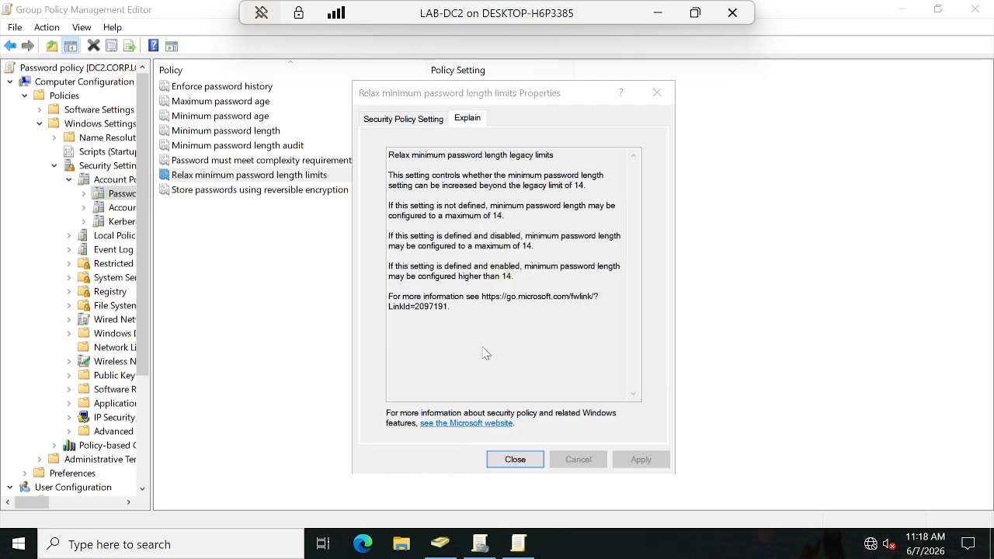
{"action": "left_click", "coordinate": [497, 459]}
Step: Define Store passwords using reversible encryption as Enabled, apply it and close the policy editor
{"action": "left_click", "coordinate": [258, 192]}
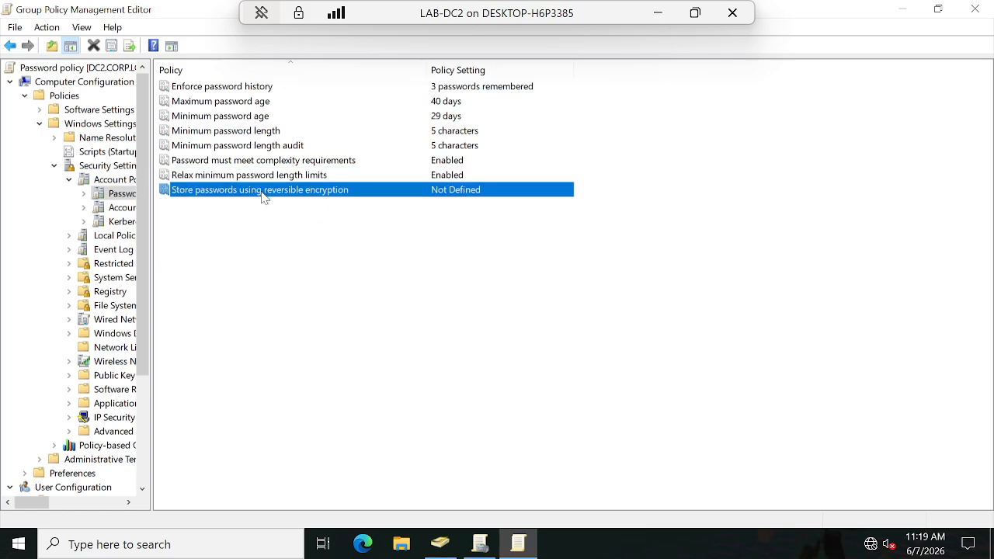
{"action": "double_click", "coordinate": [262, 192]}
{"action": "left_click", "coordinate": [374, 177]}
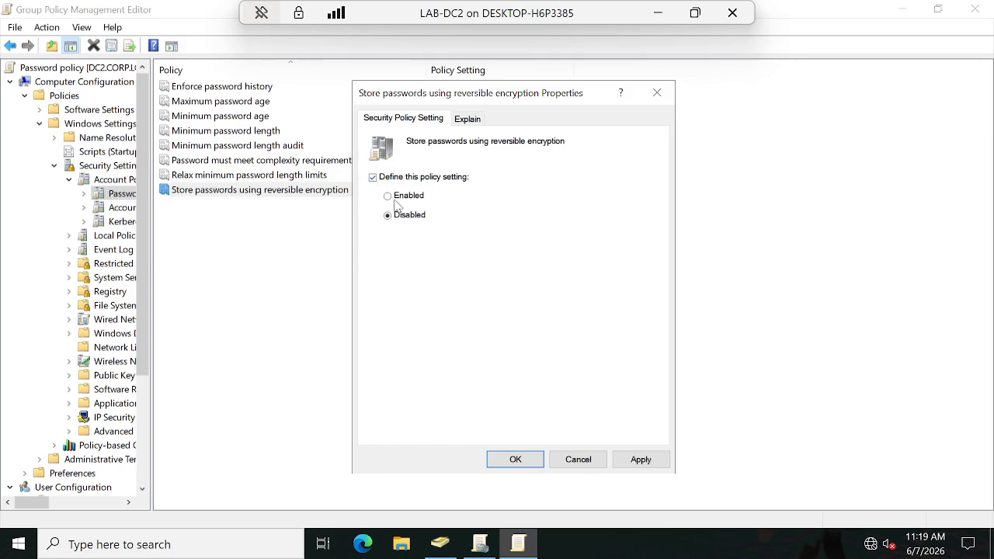
{"action": "left_click", "coordinate": [388, 195]}
{"action": "left_click", "coordinate": [642, 461]}
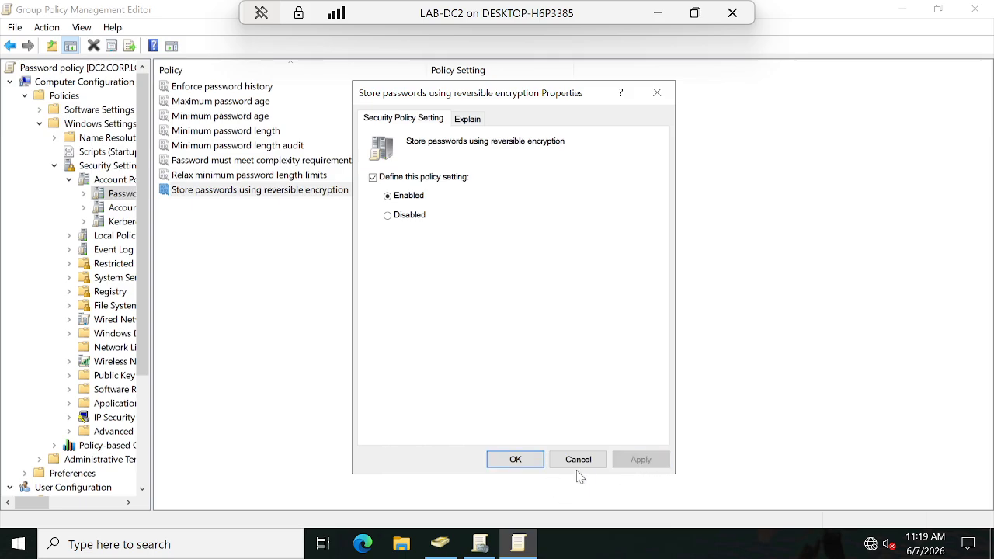
{"action": "left_click", "coordinate": [514, 459]}
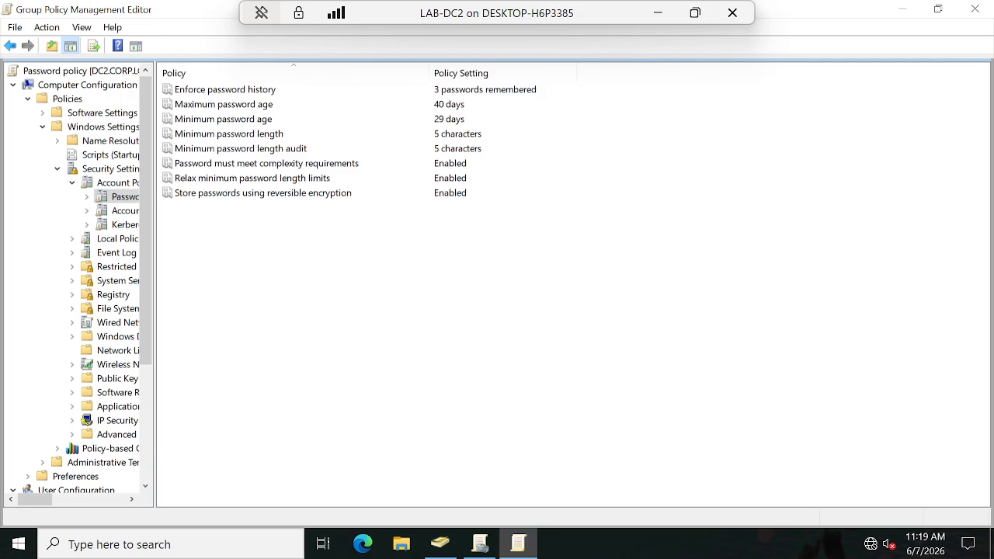
{"action": "left_click", "coordinate": [975, 9]}
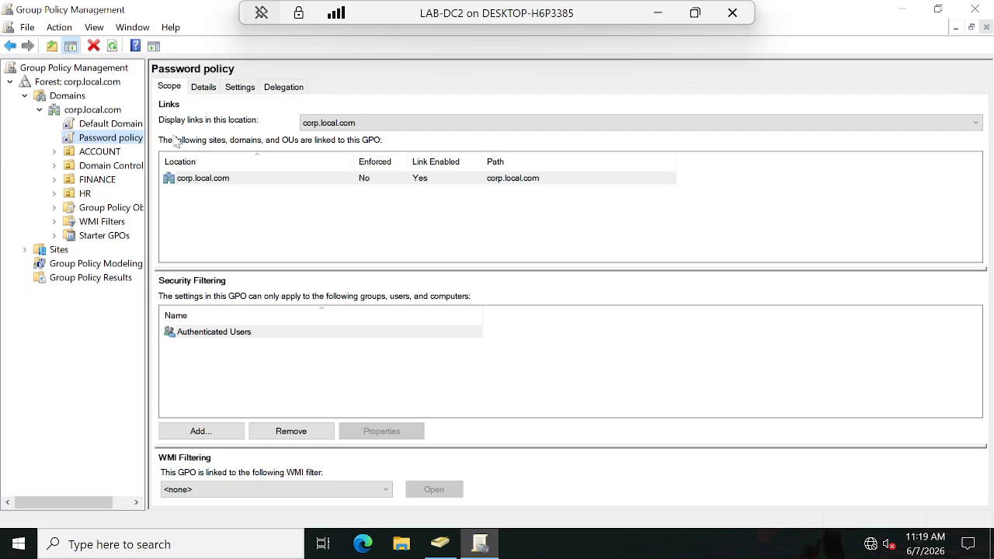
Step: Examine the Password policy GPO's details and its settings report, covering links, security filtering and delegation permissions
{"action": "left_click", "coordinate": [205, 88]}
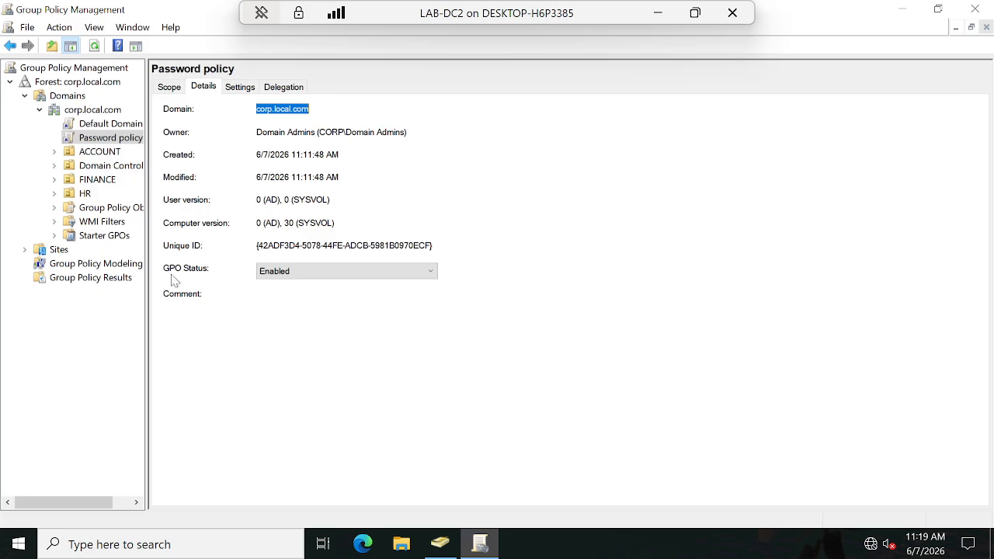
{"action": "left_click", "coordinate": [240, 87]}
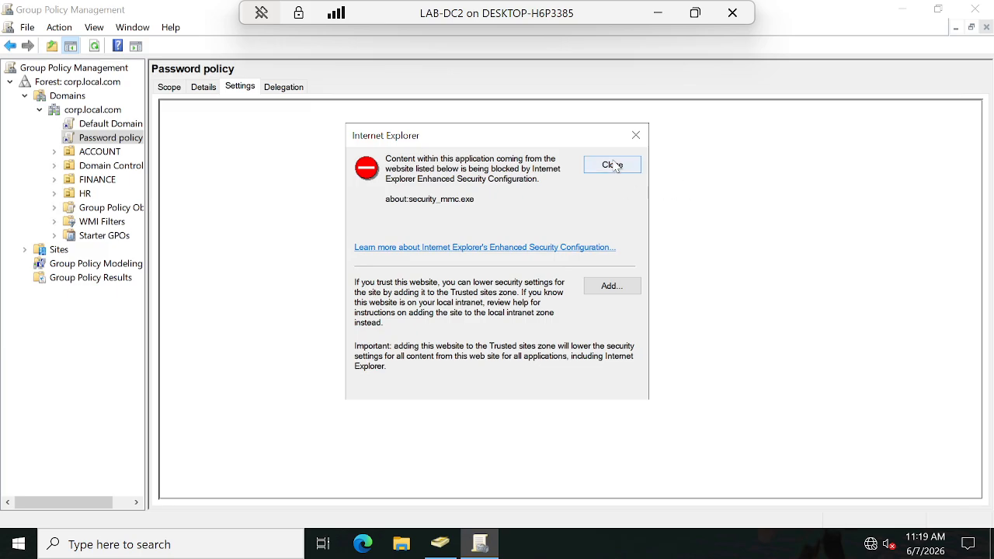
{"action": "left_click", "coordinate": [612, 165]}
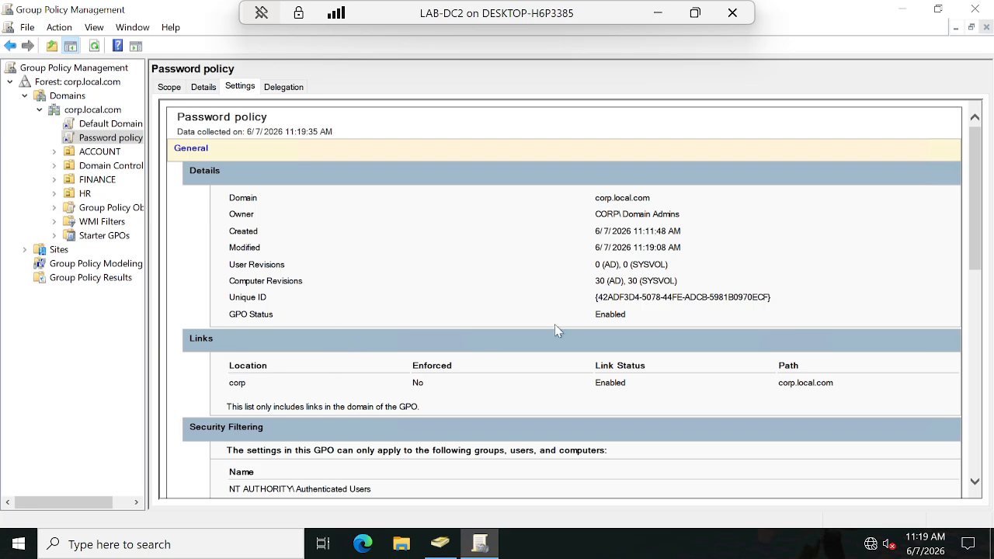
{"action": "scroll", "coordinate": [332, 283], "scroll_direction": "down", "scroll_amount": 3}
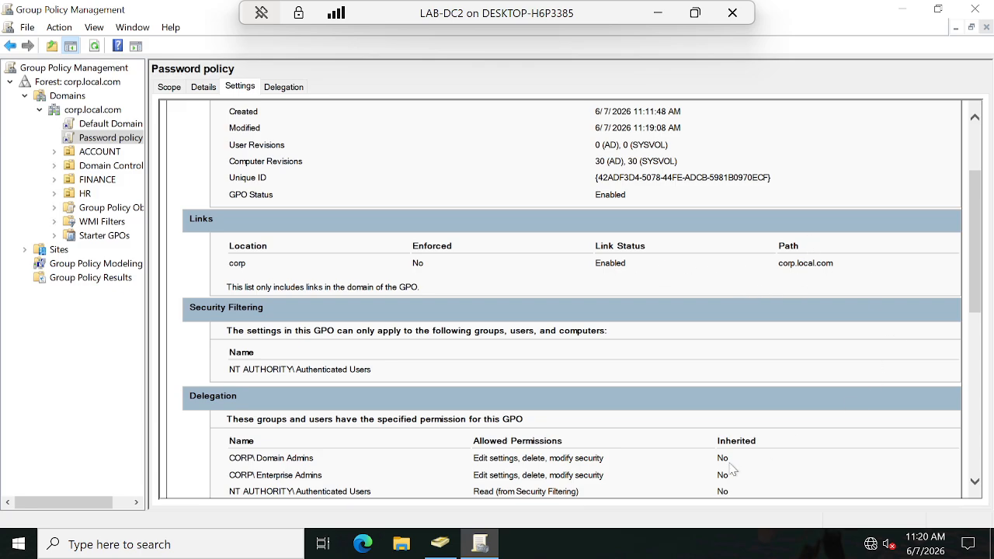
{"action": "scroll", "coordinate": [533, 402], "scroll_direction": "down", "scroll_amount": 3}
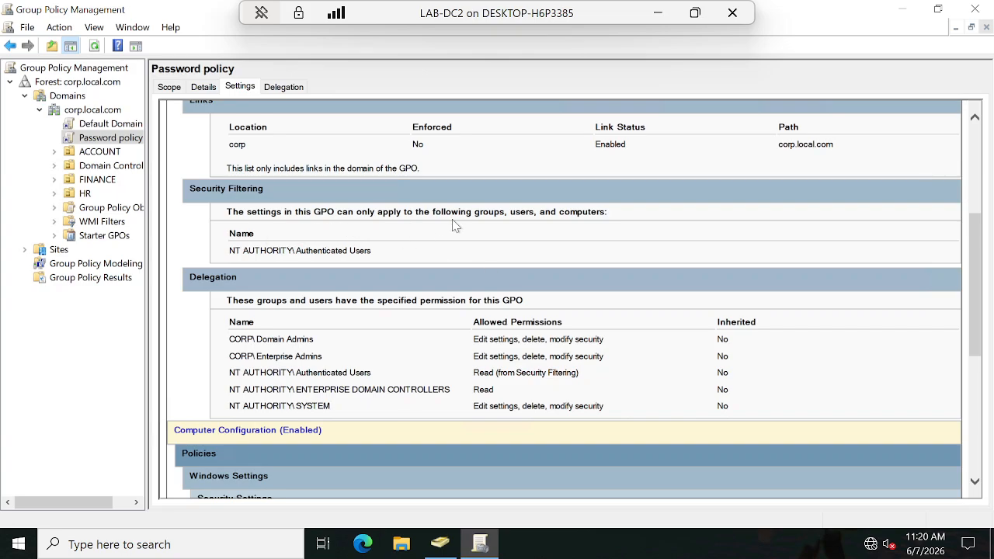
{"action": "scroll", "coordinate": [298, 322], "scroll_direction": "down", "scroll_amount": 2}
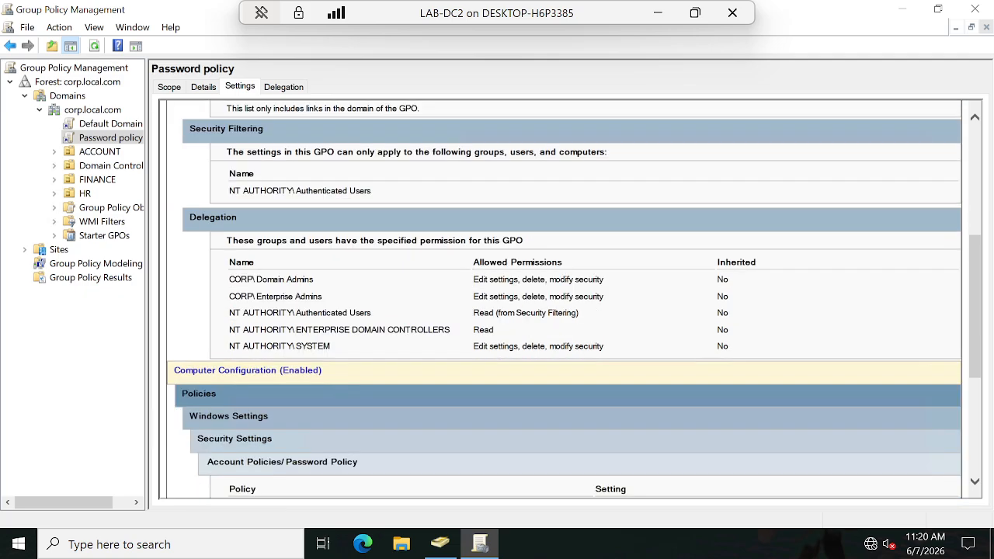
{"action": "scroll", "coordinate": [246, 233], "scroll_direction": "down", "scroll_amount": 2}
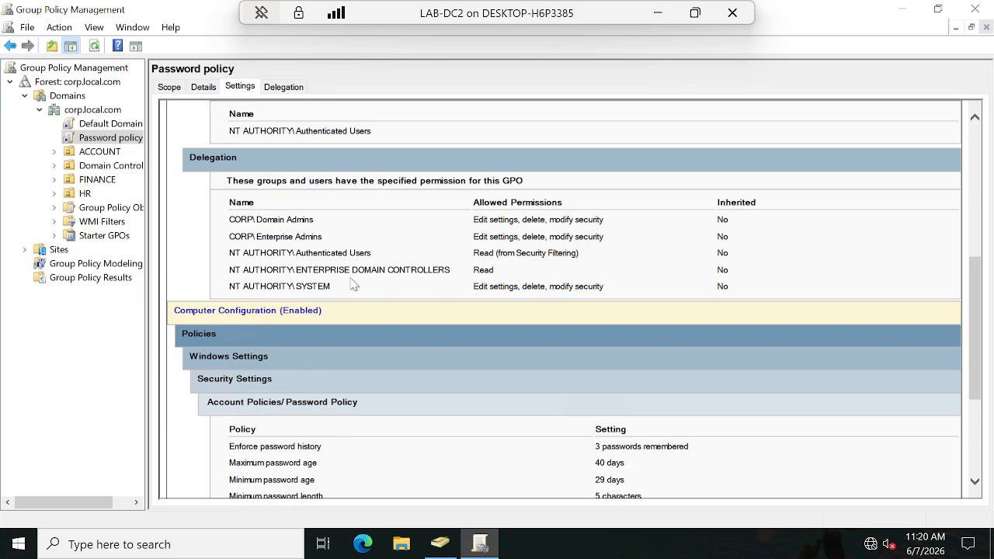
{"action": "left_click_drag", "start_coordinate": [499, 273], "coordinate": [386, 266]}
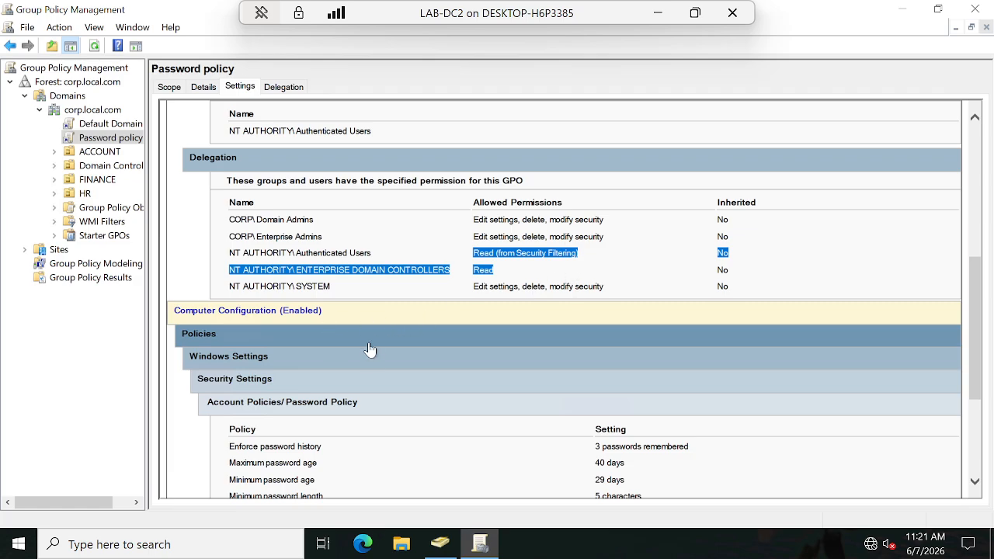
Step: Review the password and security option settings listed under Computer Configuration in the Password policy report
{"action": "scroll", "coordinate": [357, 338], "scroll_direction": "down", "scroll_amount": 3}
{"action": "scroll", "coordinate": [373, 279], "scroll_direction": "up", "scroll_amount": 3}
{"action": "left_click", "coordinate": [245, 339]}
{"action": "scroll", "coordinate": [639, 401], "scroll_direction": "down", "scroll_amount": 5}
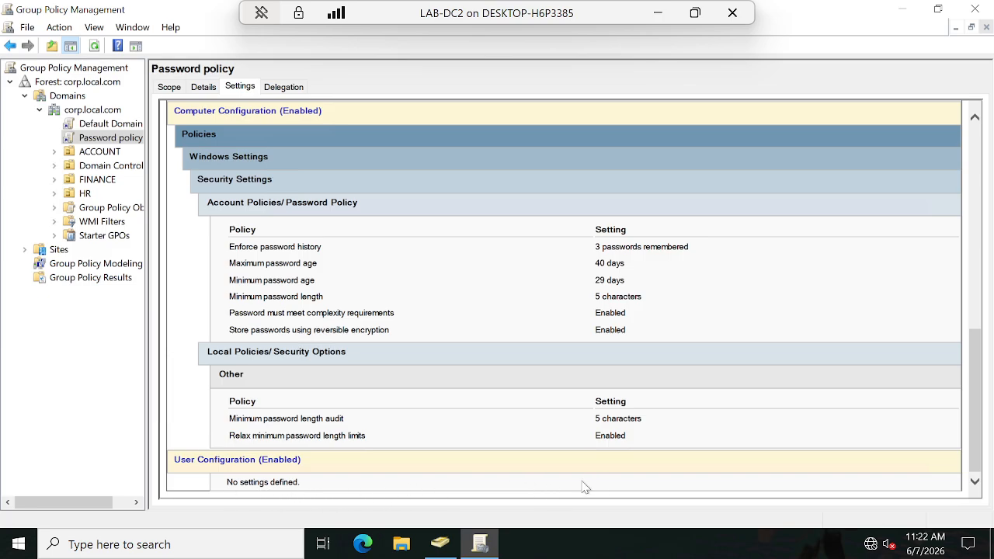
{"action": "scroll", "coordinate": [496, 471], "scroll_direction": "up", "scroll_amount": 10}
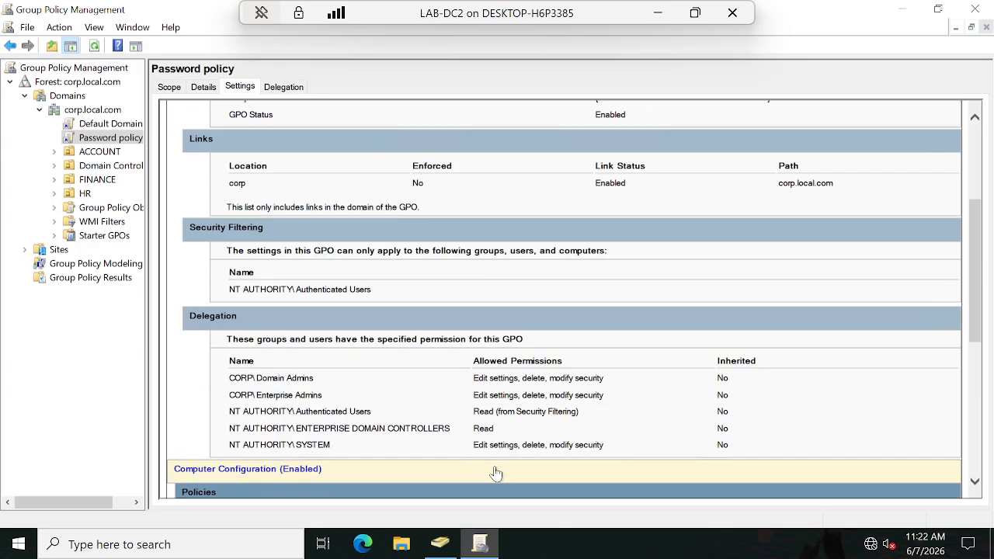
{"action": "scroll", "coordinate": [495, 469], "scroll_direction": "down", "scroll_amount": 1}
{"action": "scroll", "coordinate": [497, 471], "scroll_direction": "down", "scroll_amount": 5}
{"action": "scroll", "coordinate": [496, 472], "scroll_direction": "up", "scroll_amount": 3}
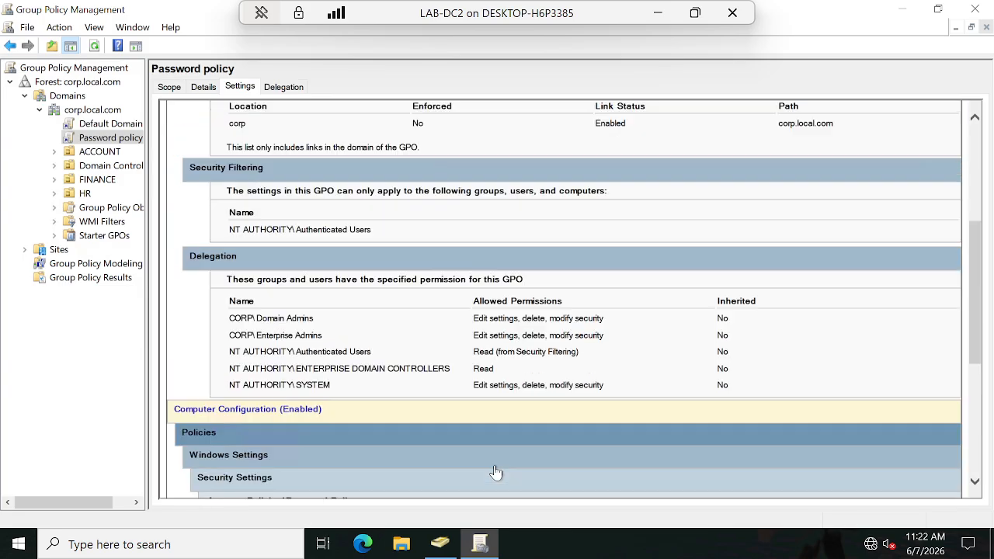
{"action": "scroll", "coordinate": [496, 472], "scroll_direction": "up", "scroll_amount": 3}
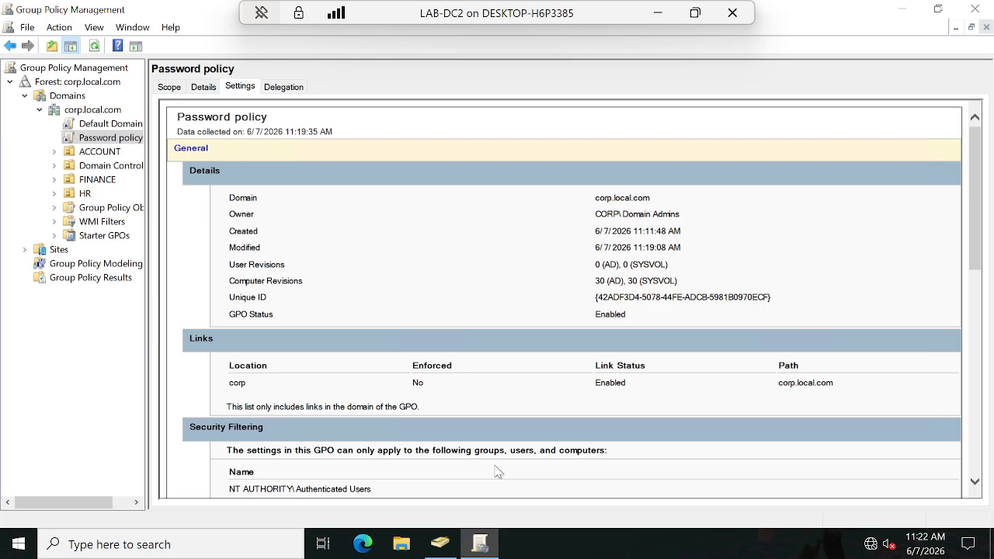
Step: Compare the Password policy GPO's delegated permissions with its report, and start adding another user or group to the delegation
{"action": "left_click", "coordinate": [282, 86]}
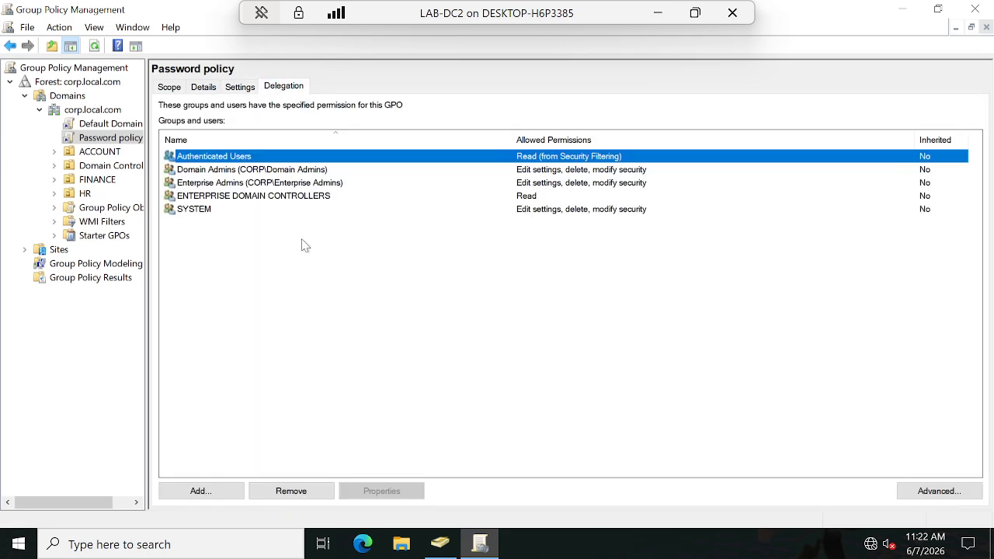
{"action": "left_click", "coordinate": [239, 87]}
{"action": "scroll", "coordinate": [548, 403], "scroll_direction": "down", "scroll_amount": 3}
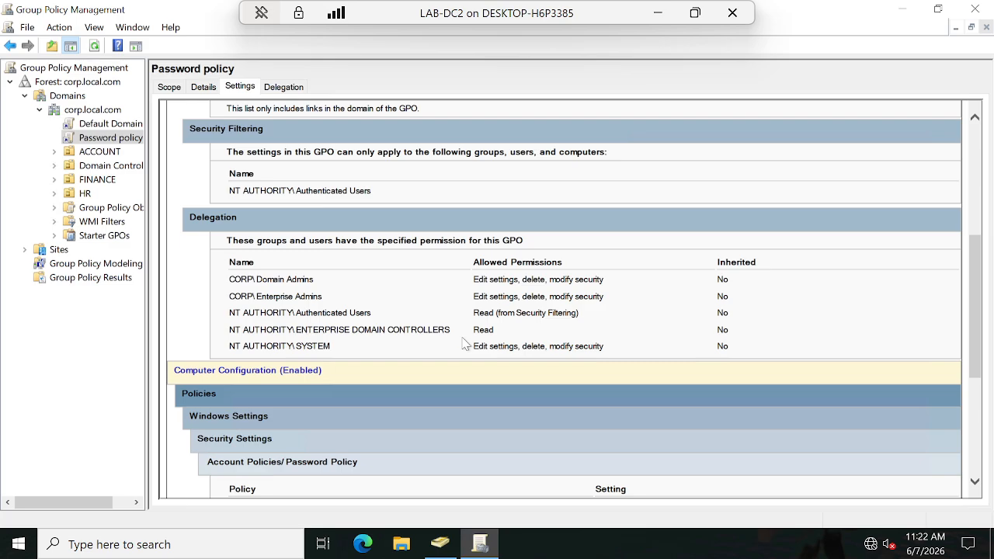
{"action": "left_click", "coordinate": [284, 87]}
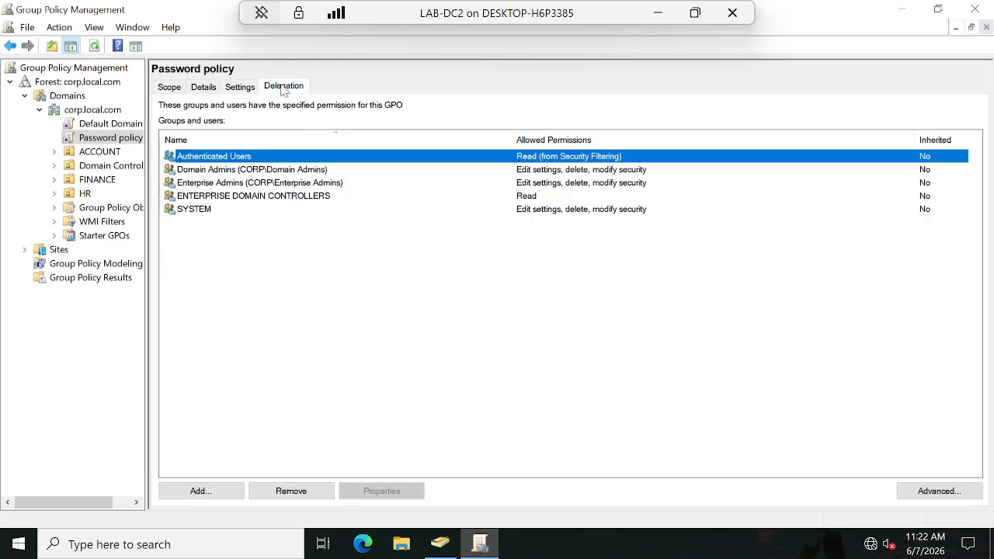
{"action": "left_click", "coordinate": [209, 490]}
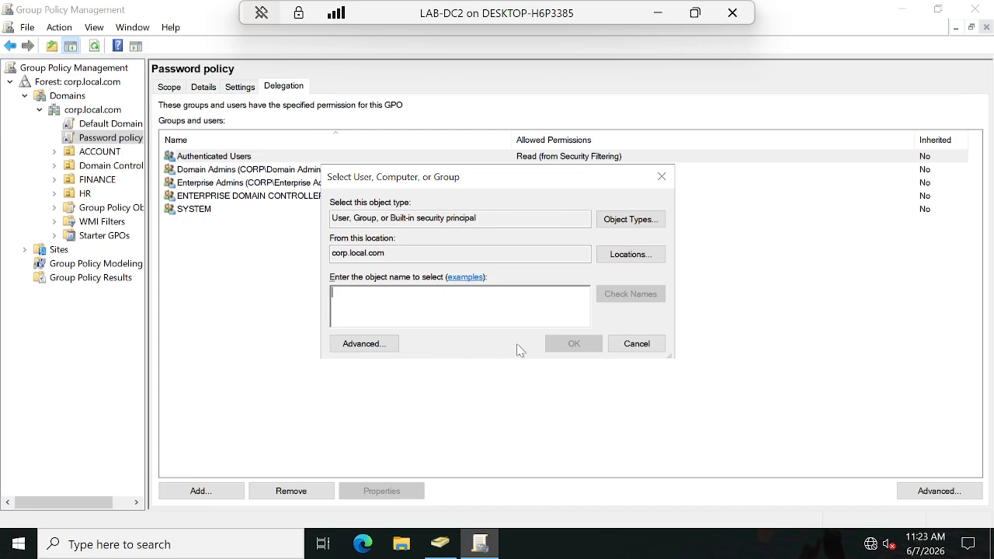
Step: Switch to Active Directory Users and Computers and create a global security group named HRGPO in the HR organizational unit
{"action": "left_click", "coordinate": [443, 546]}
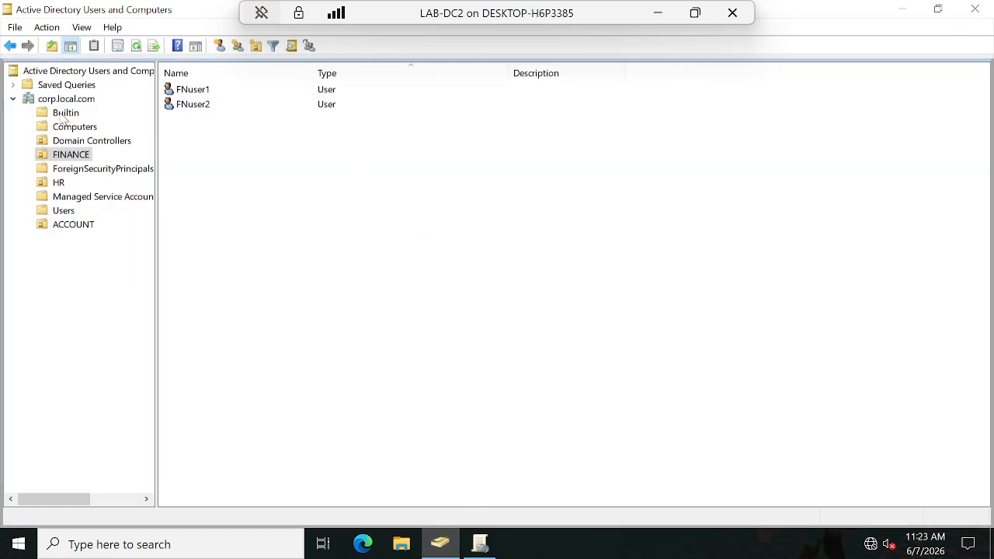
{"action": "left_click", "coordinate": [56, 185]}
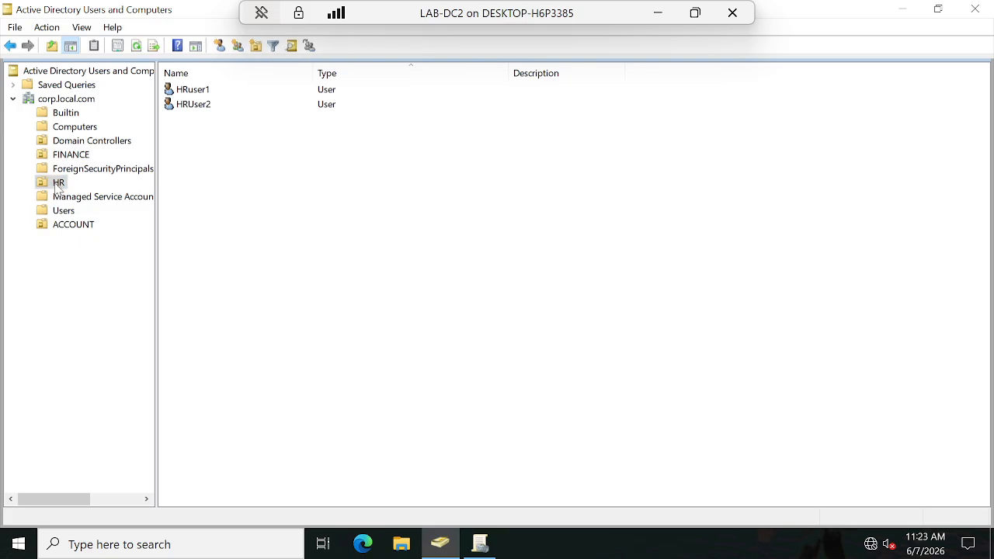
{"action": "right_click", "coordinate": [57, 186]}
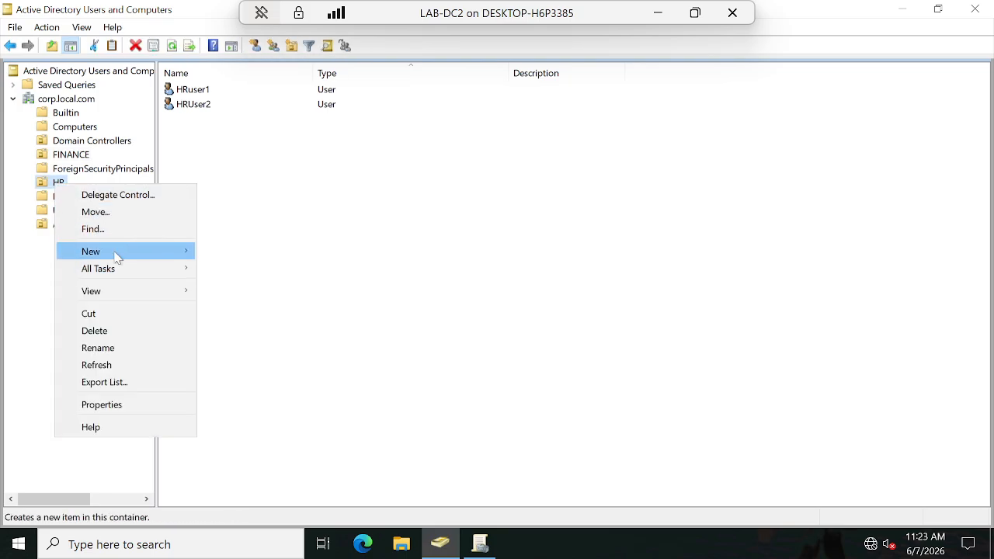
{"action": "mouse_move", "coordinate": [116, 256]}
{"action": "left_click", "coordinate": [242, 286]}
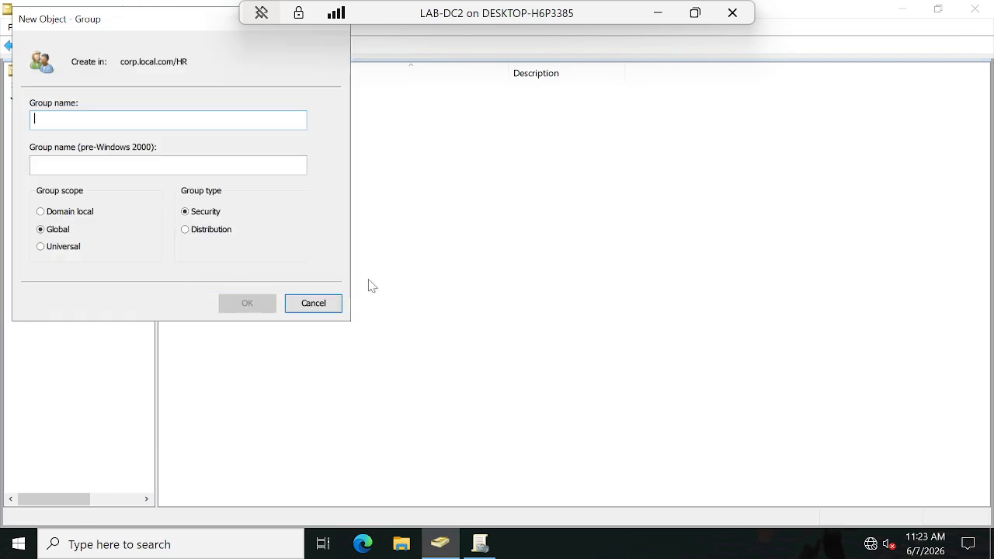
{"action": "type", "text": "HR"}
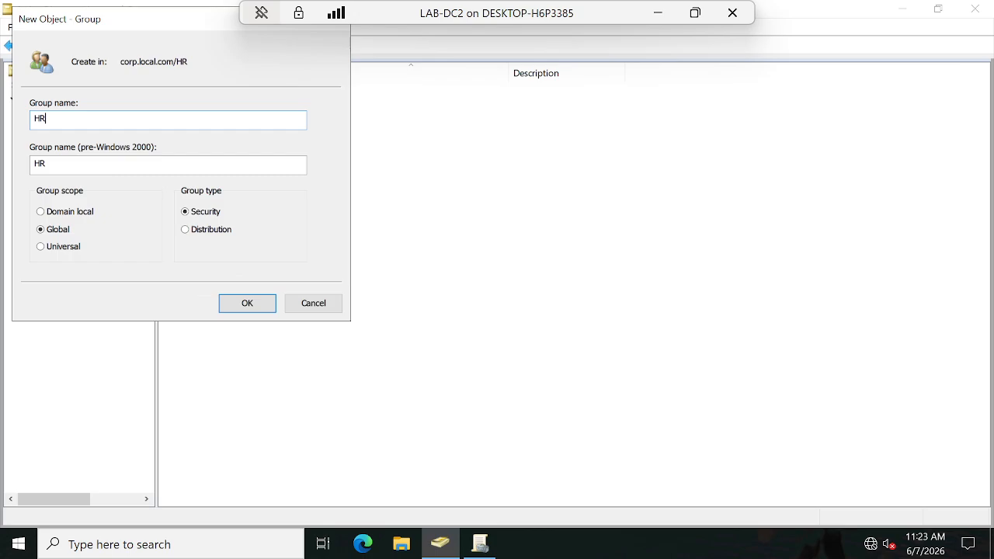
{"action": "type", "text": "GPC"}
{"action": "key", "text": "BackSpace"}
{"action": "type", "text": "O"}
{"action": "left_click", "coordinate": [245, 308]}
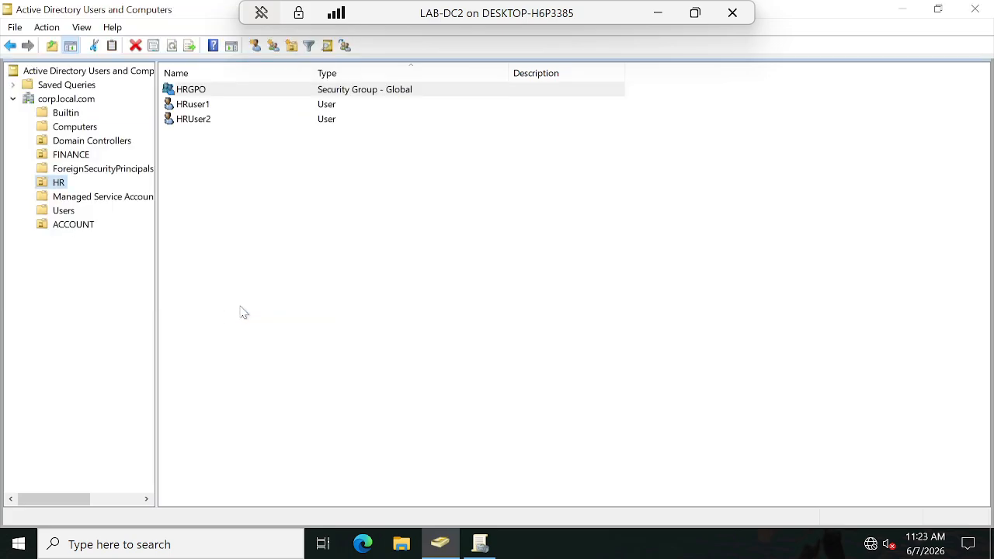
{"action": "left_click", "coordinate": [198, 107]}
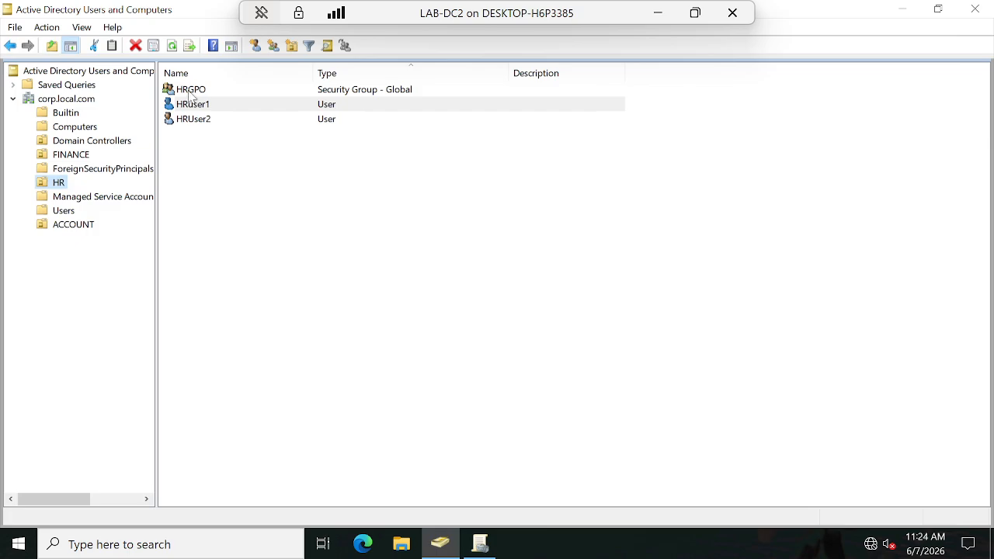
Step: Add HRuser1 from the HR organizational unit as a member of the HRGPO security group
{"action": "double_click", "coordinate": [191, 91]}
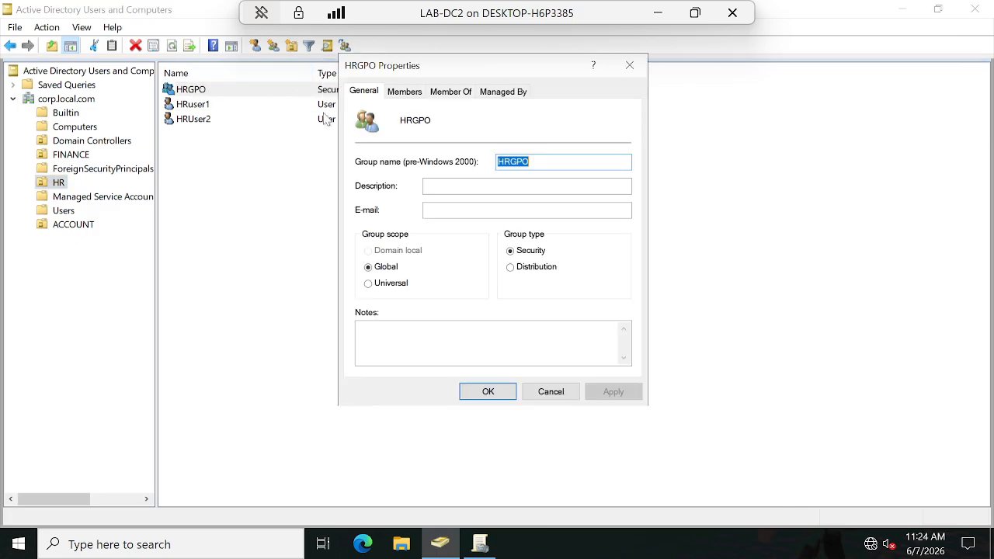
{"action": "left_click", "coordinate": [405, 91]}
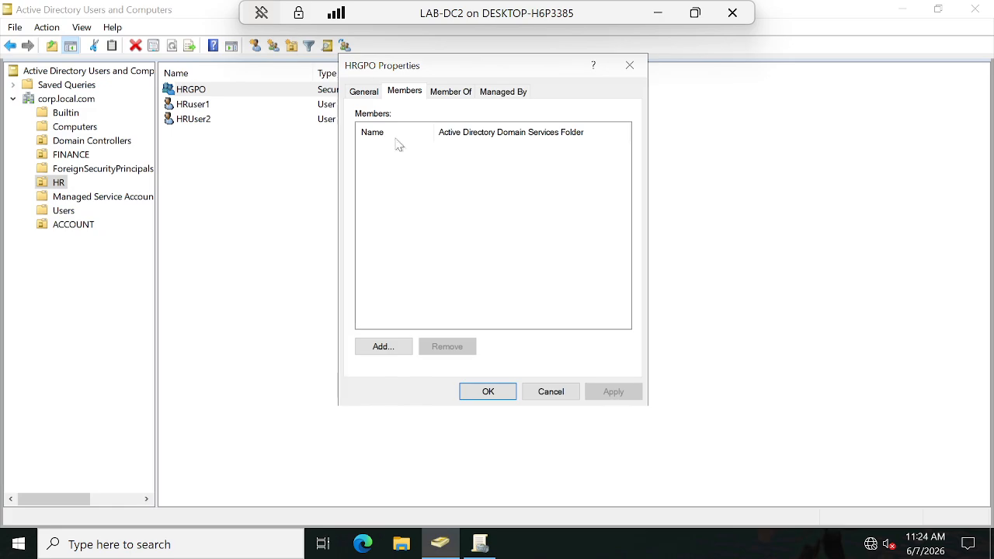
{"action": "left_click", "coordinate": [384, 349]}
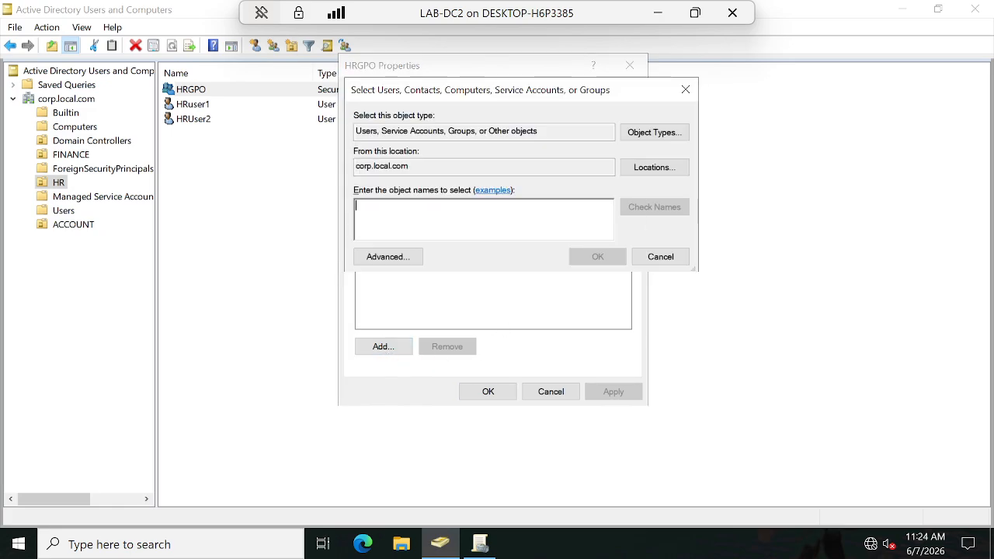
{"action": "type", "text": "HRuser"}
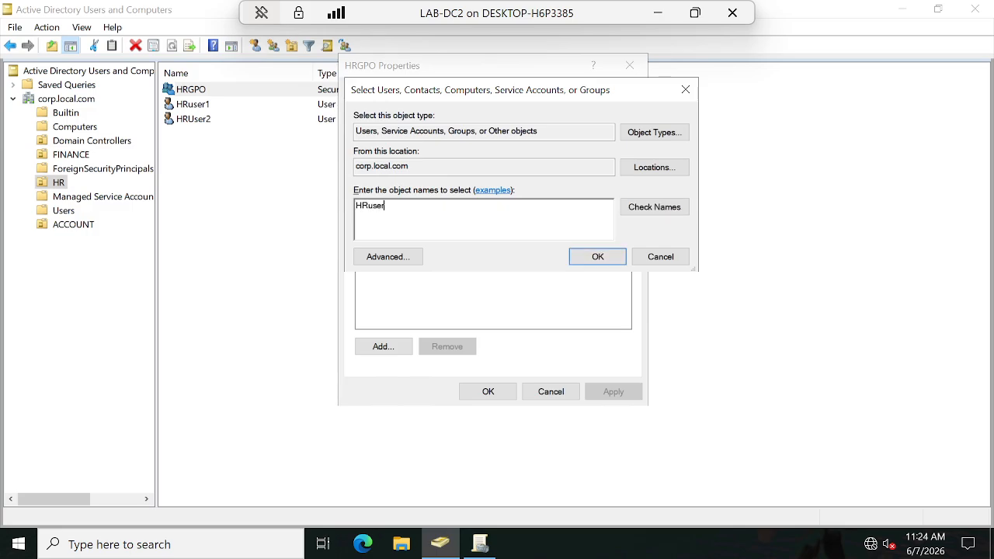
{"action": "left_click", "coordinate": [651, 213]}
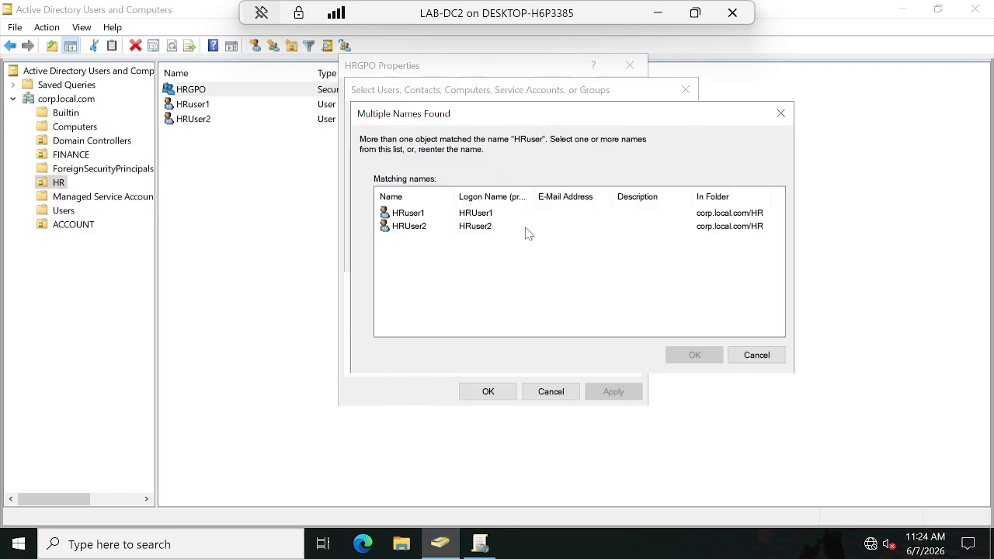
{"action": "left_click", "coordinate": [421, 217]}
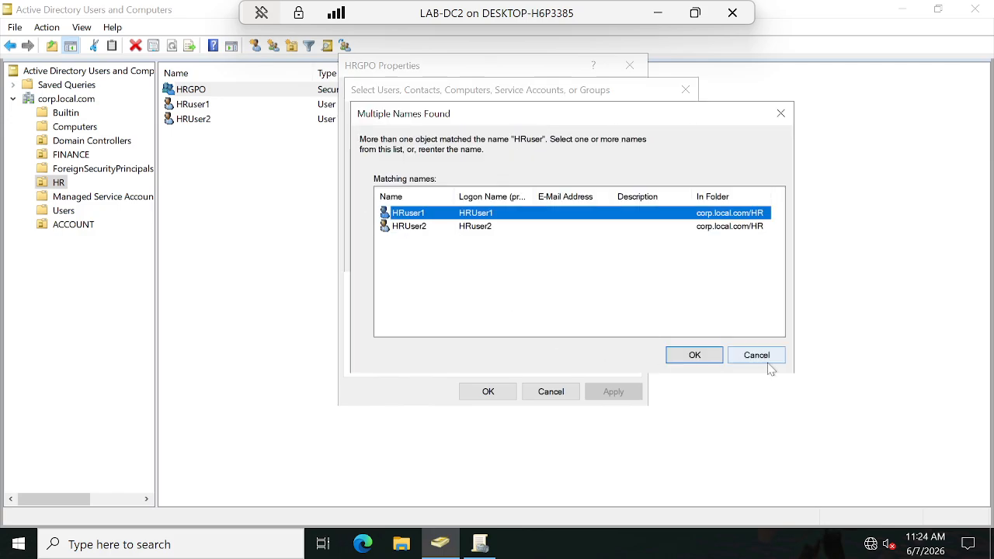
{"action": "left_click", "coordinate": [694, 355]}
{"action": "left_click", "coordinate": [601, 259]}
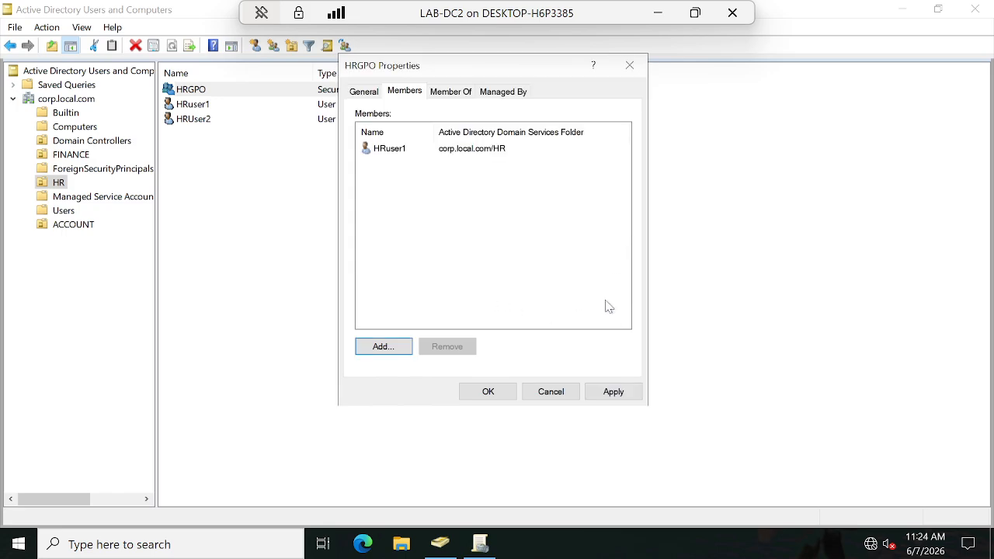
{"action": "left_click", "coordinate": [487, 391]}
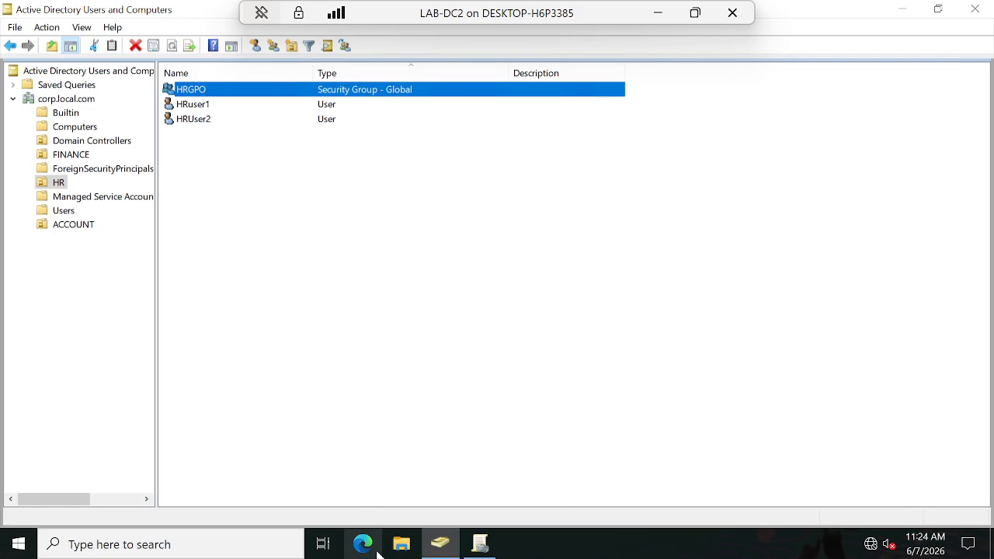
Step: Switch to Group Policy Management and enter HRGPO as the group for the Password policy delegation, checking the name against the directory
{"action": "left_click", "coordinate": [479, 543]}
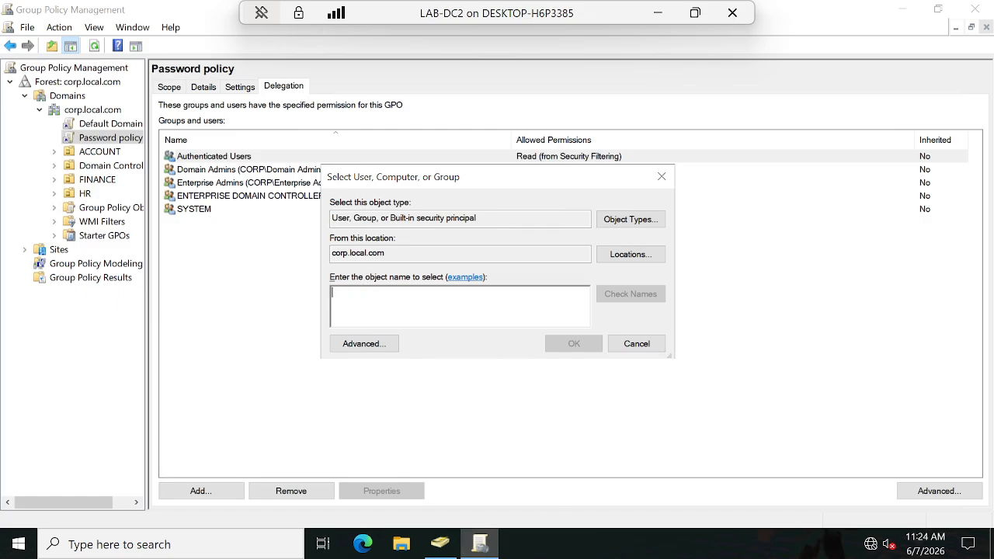
{"action": "type", "text": "H"}
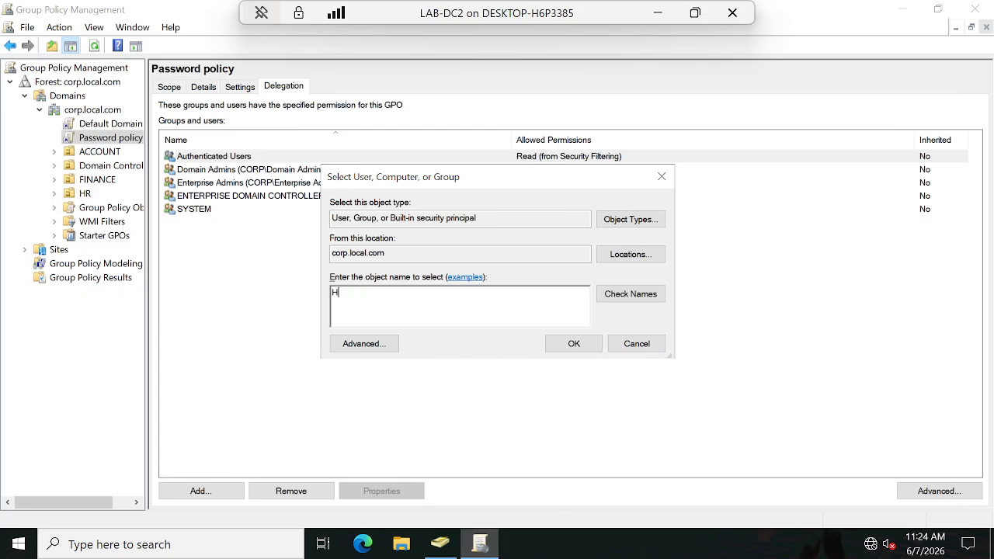
{"action": "type", "text": "Rgpo"}
{"action": "left_click", "coordinate": [641, 257]}
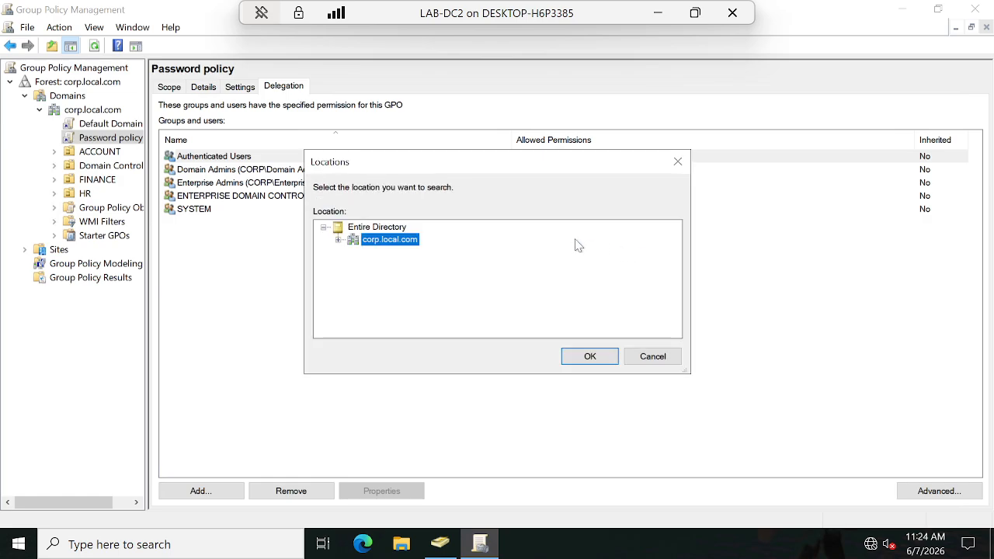
{"action": "left_click", "coordinate": [339, 239]}
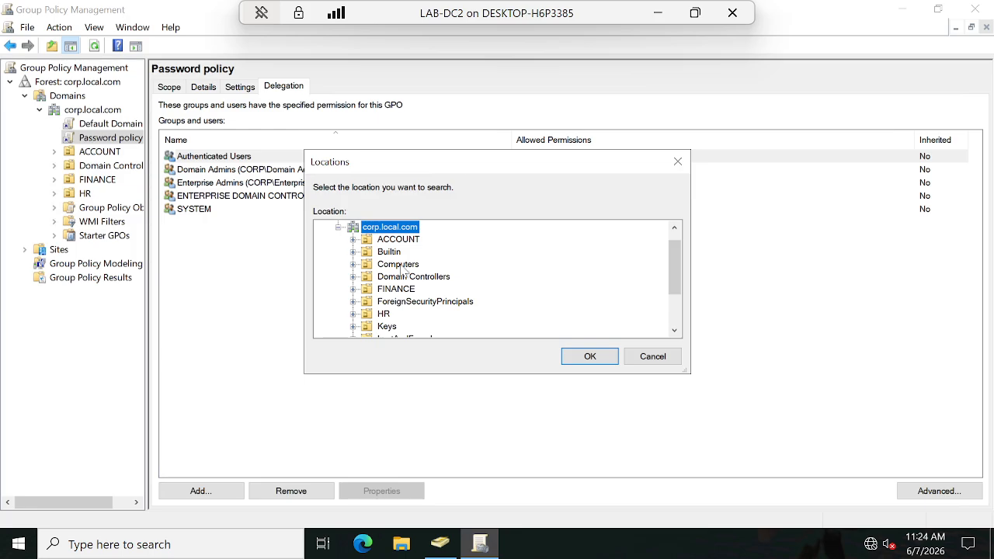
{"action": "scroll", "coordinate": [438, 301], "scroll_direction": "down", "scroll_amount": 1}
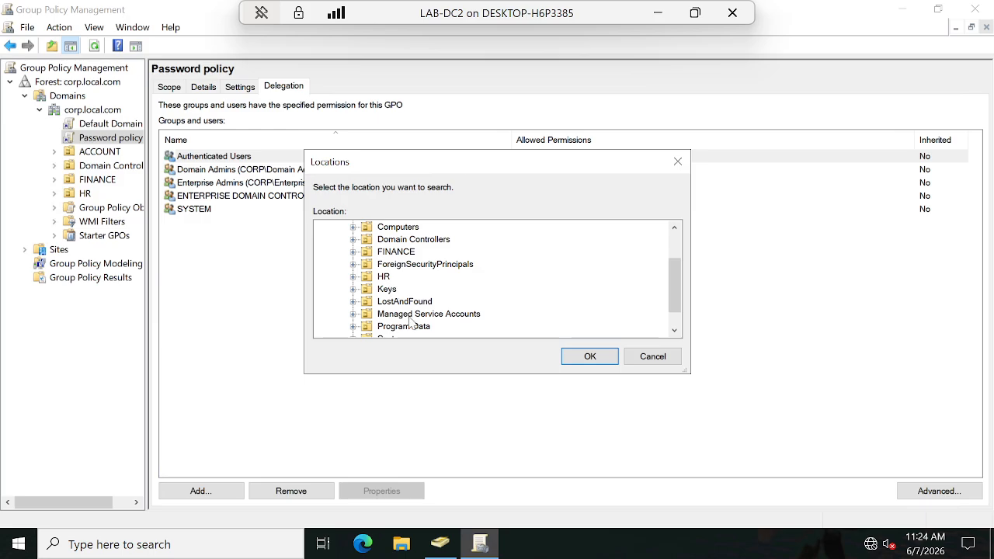
{"action": "left_click", "coordinate": [353, 277]}
{"action": "left_click", "coordinate": [386, 278]}
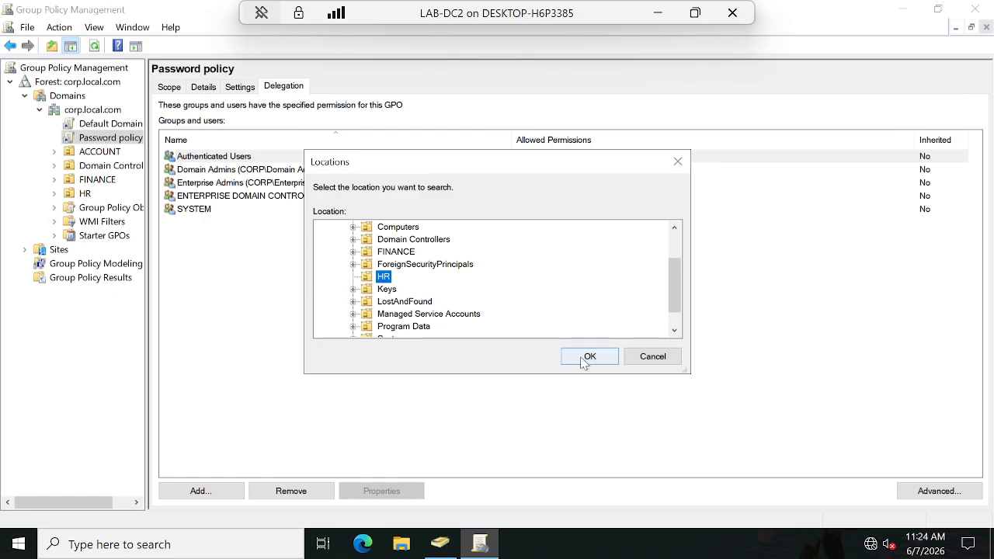
{"action": "left_click", "coordinate": [654, 357]}
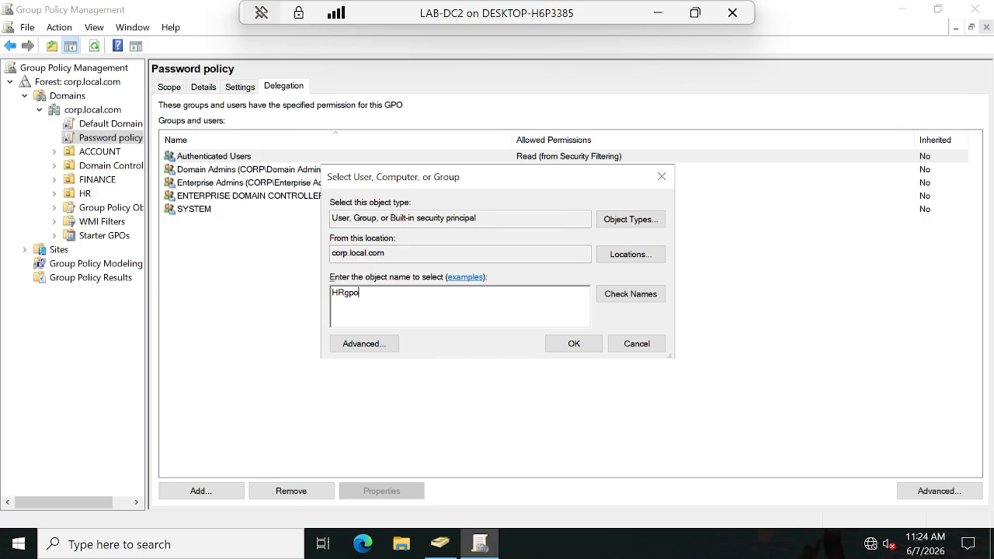
{"action": "left_click", "coordinate": [629, 298]}
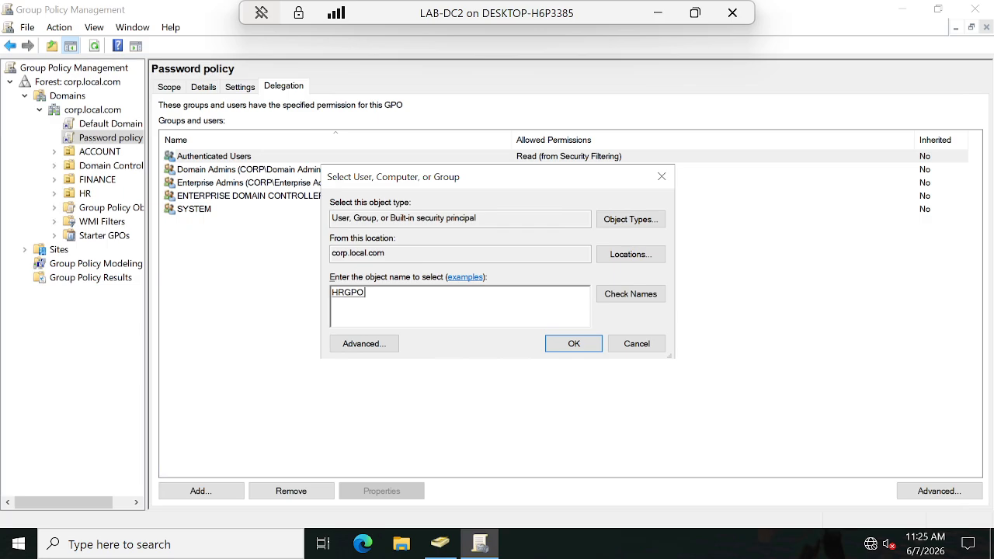
Step: Set the search location to the HR organizational unit and accept HRGPO as the group to add
{"action": "left_click", "coordinate": [651, 258]}
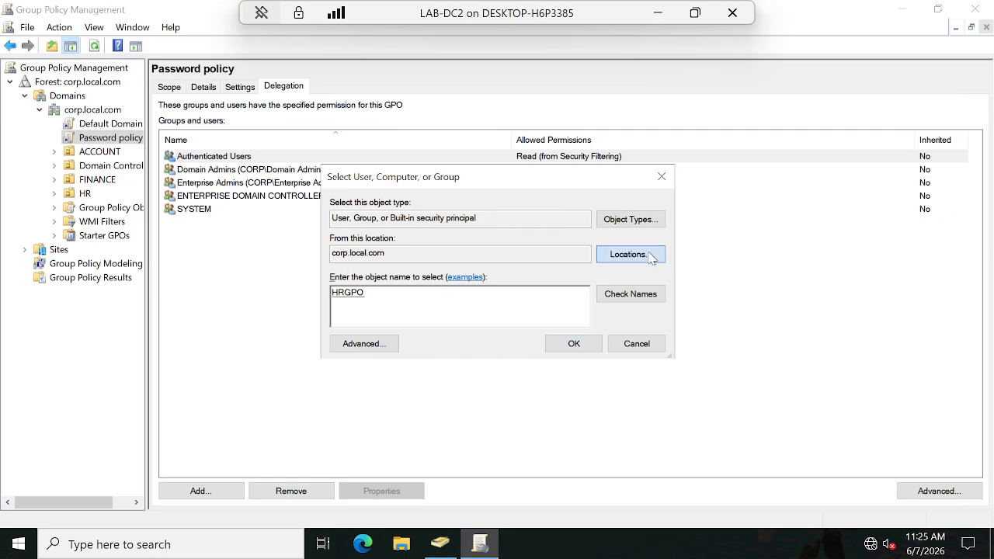
{"action": "double_click", "coordinate": [376, 241]}
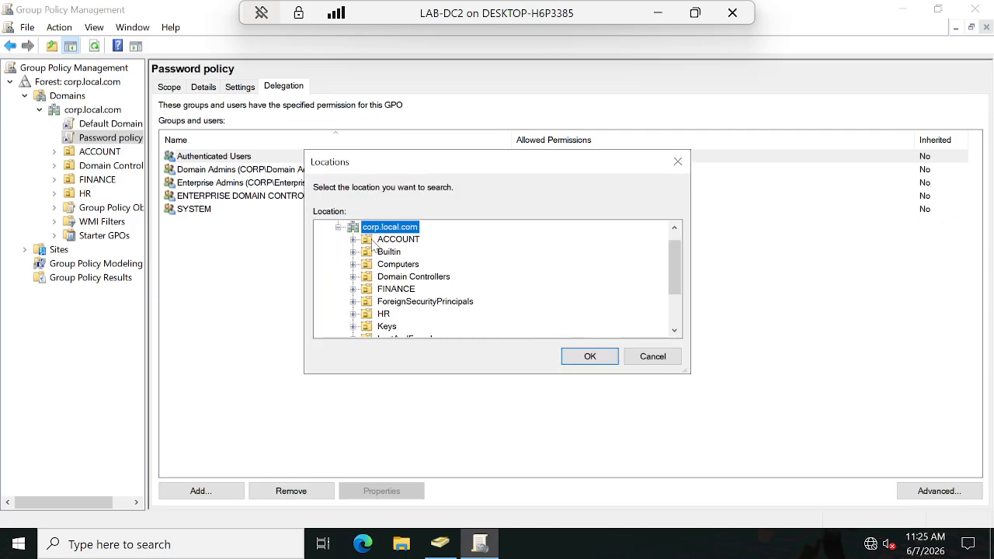
{"action": "left_click", "coordinate": [380, 314]}
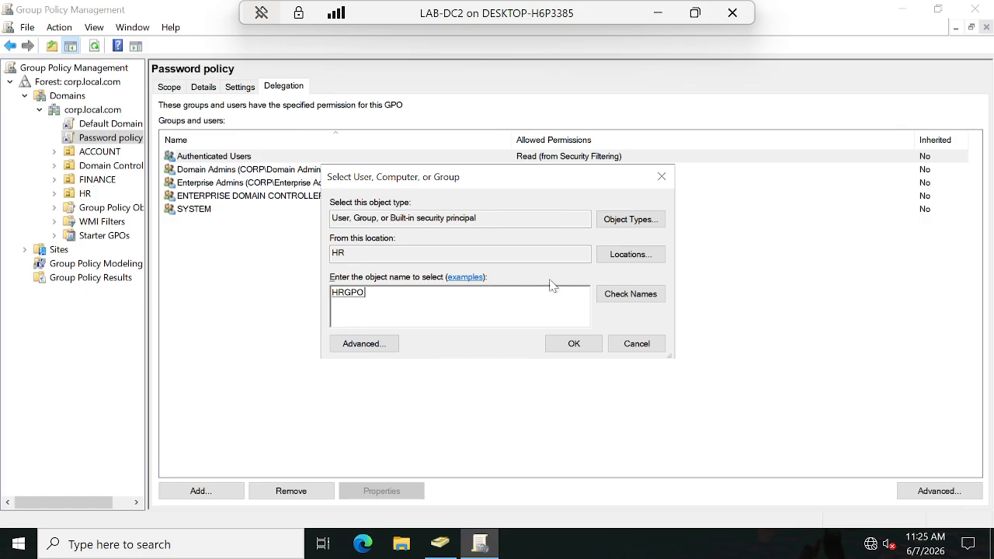
{"action": "left_click", "coordinate": [630, 256]}
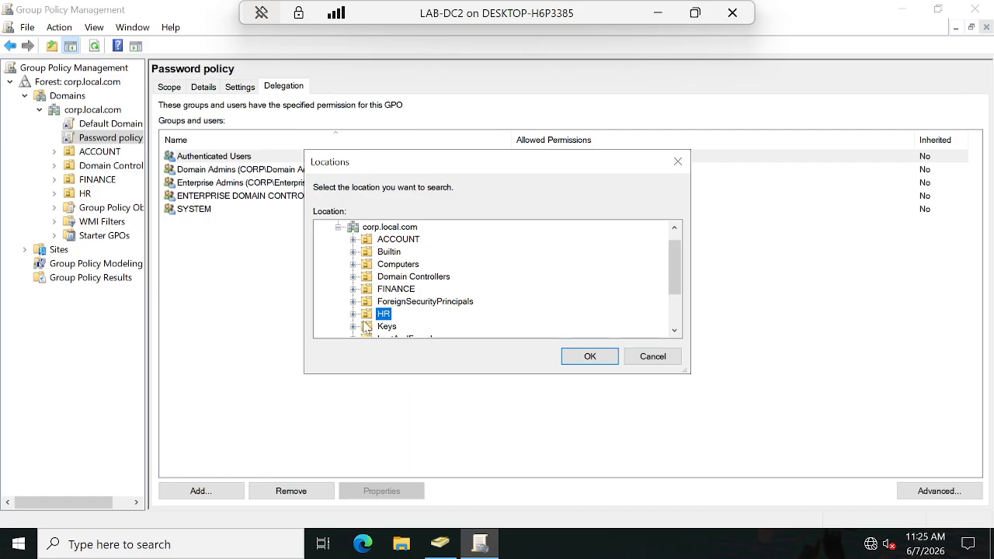
{"action": "left_click", "coordinate": [656, 362]}
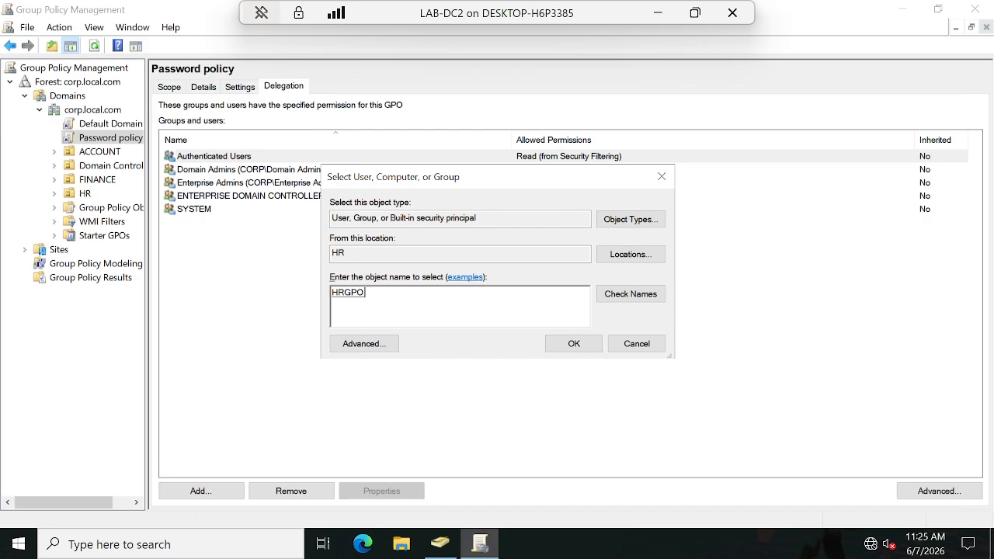
{"action": "left_click_drag", "start_coordinate": [377, 294], "coordinate": [292, 295]}
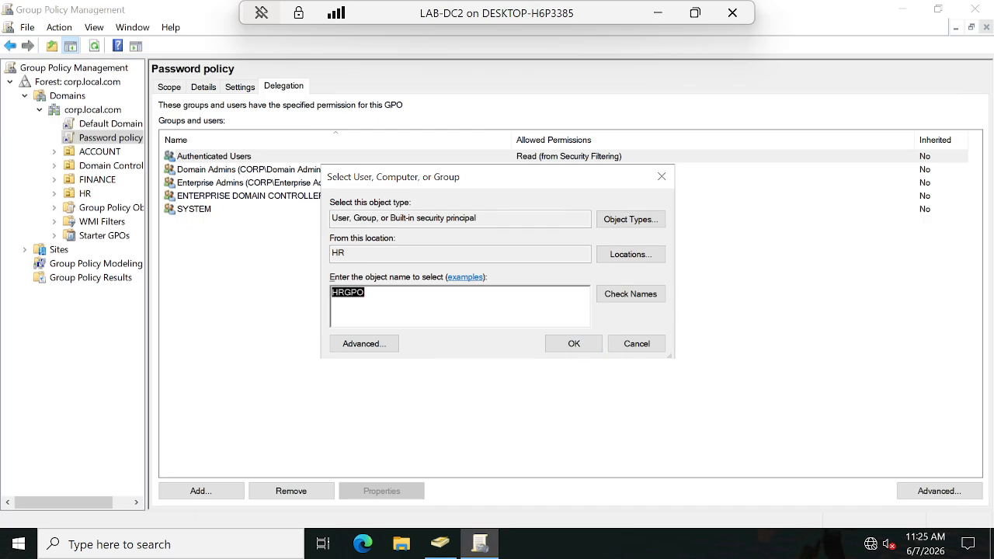
{"action": "left_click", "coordinate": [574, 343]}
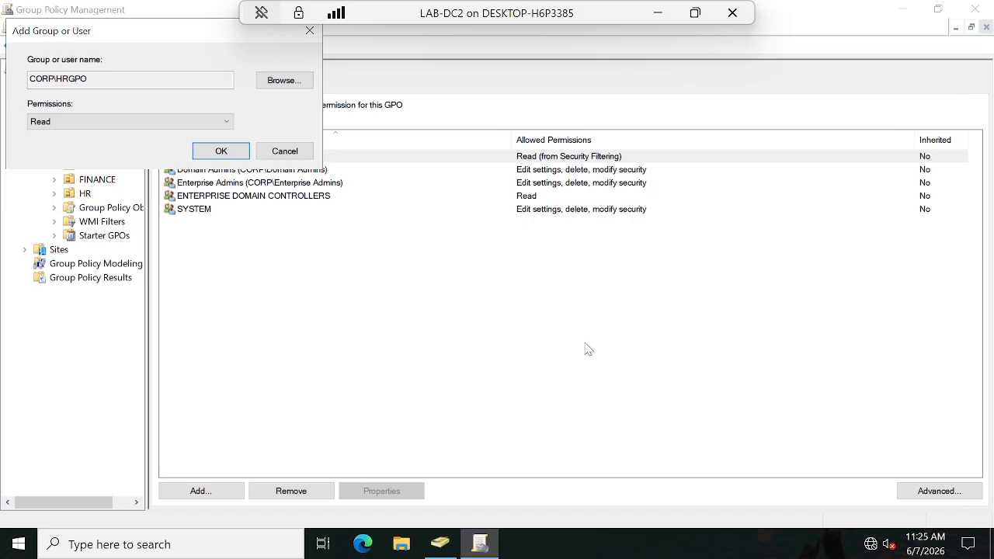
Step: Grant the HRGPO group Read permission on the Password policy GPO
{"action": "left_click", "coordinate": [71, 121]}
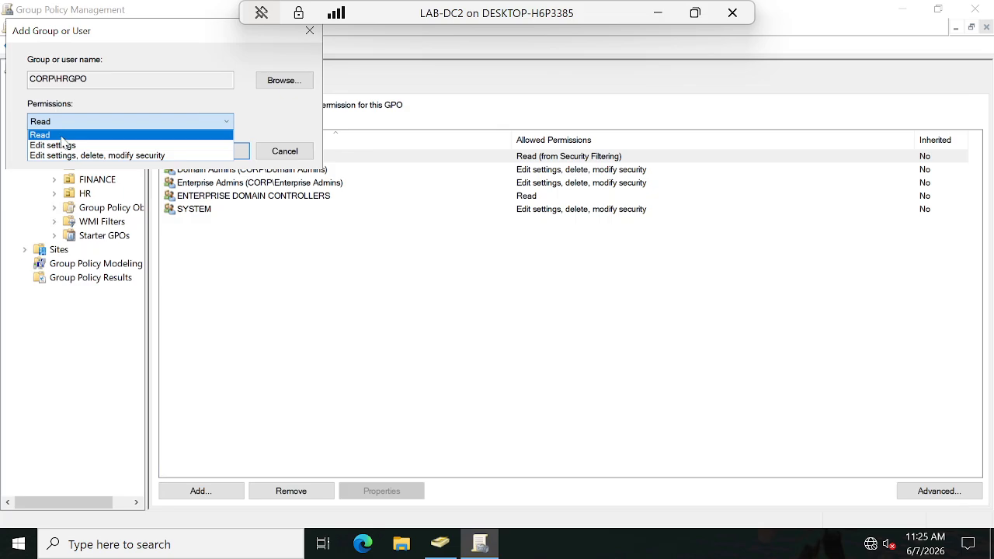
{"action": "left_click", "coordinate": [62, 137]}
{"action": "left_click", "coordinate": [203, 150]}
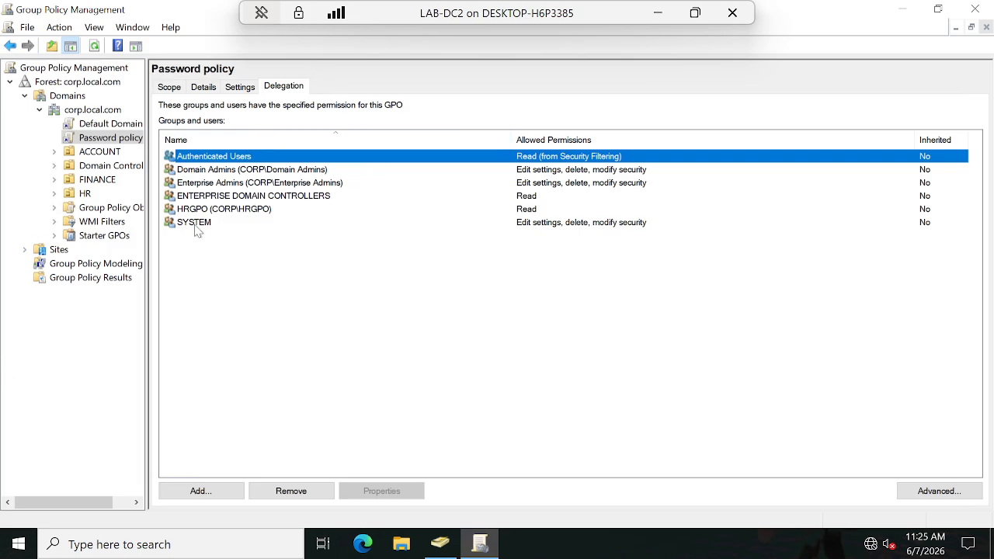
Step: Review the Password policy GPO's delegation list, scope and available link actions, and minimize the LAB-DC2 virtual machine window
{"action": "left_click", "coordinate": [103, 152]}
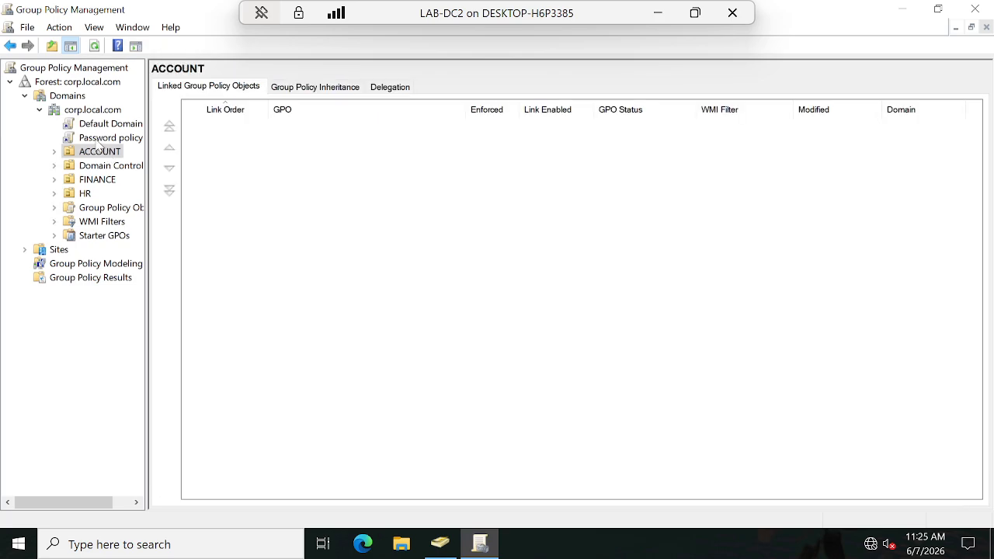
{"action": "left_click", "coordinate": [99, 138]}
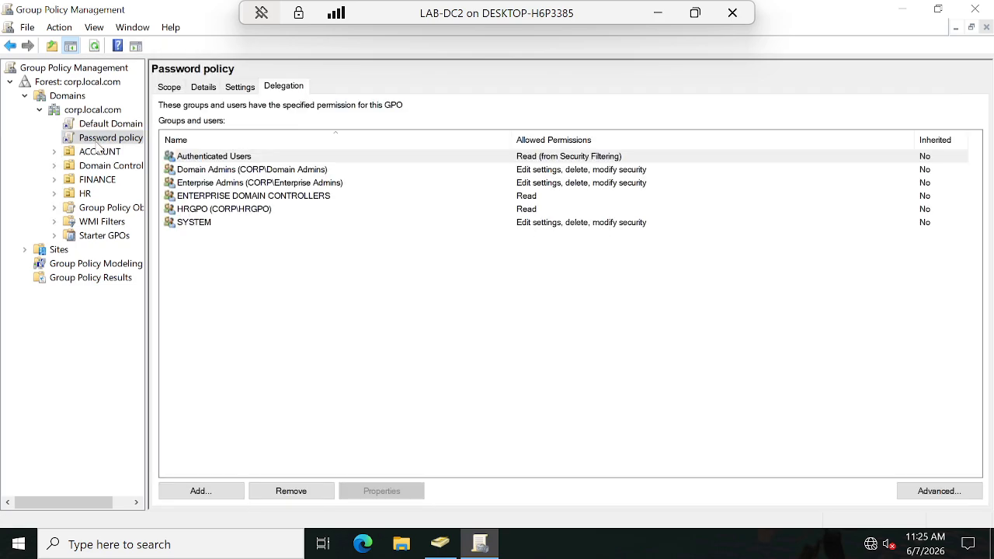
{"action": "left_click", "coordinate": [170, 86]}
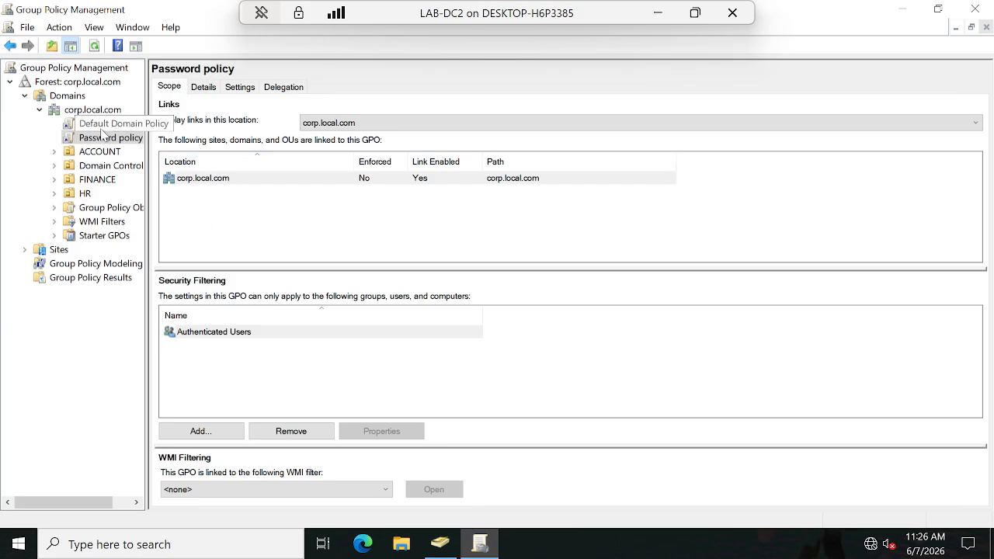
{"action": "right_click", "coordinate": [97, 138]}
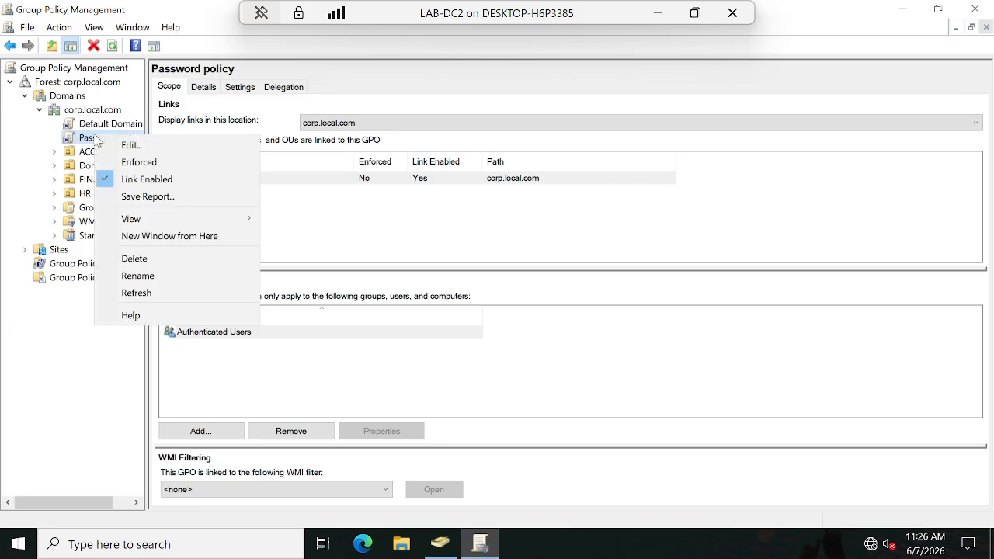
{"action": "left_click", "coordinate": [50, 367]}
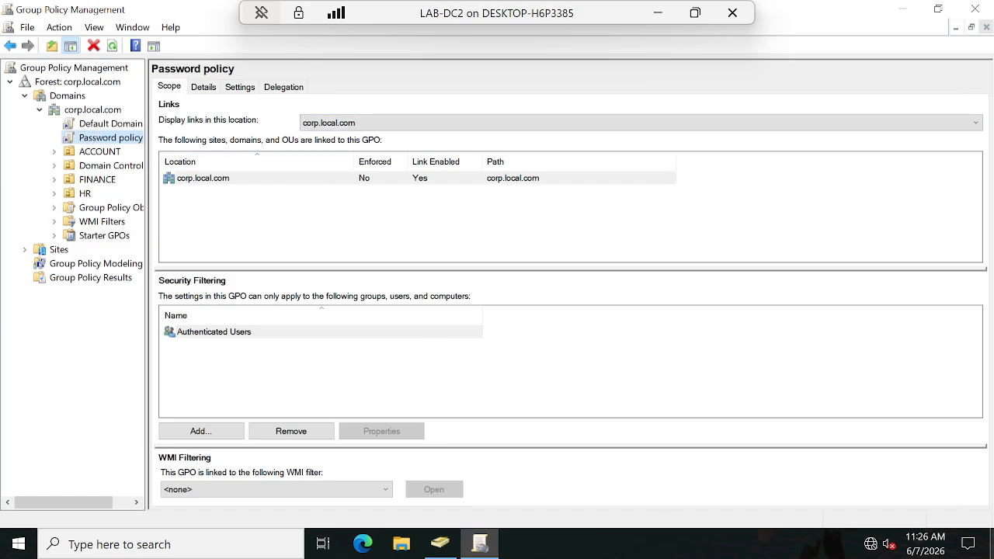
{"action": "left_click", "coordinate": [659, 15]}
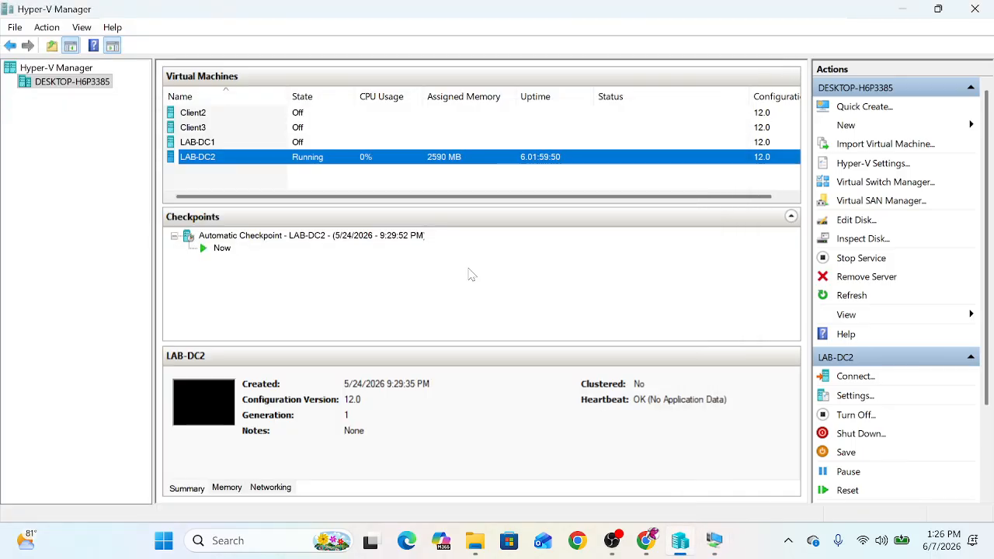